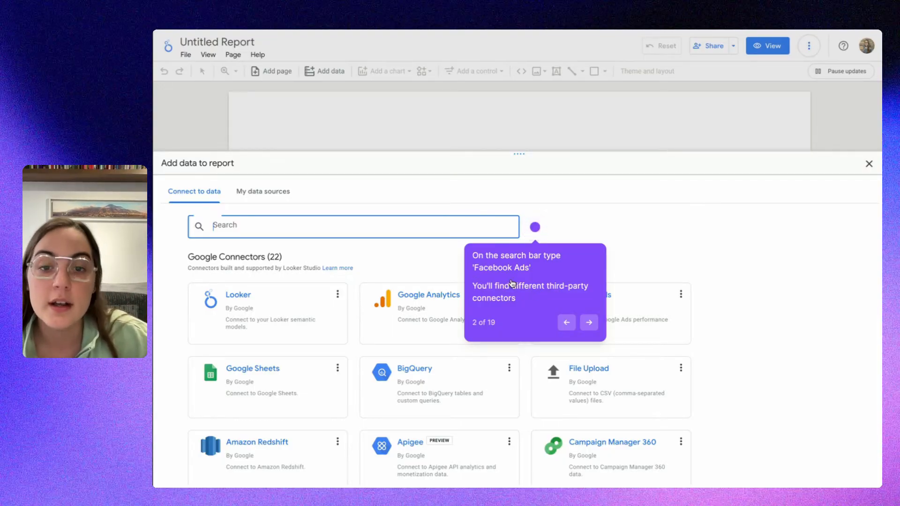
Search the data connectors for Facebook Ads and choose the Facebook ads + Instagram ads connector by Porter Metrics
{"action": "left_click", "coordinate": [588, 323]}
{"action": "scroll", "coordinate": [596, 409], "scroll_direction": "down", "scroll_amount": 1}
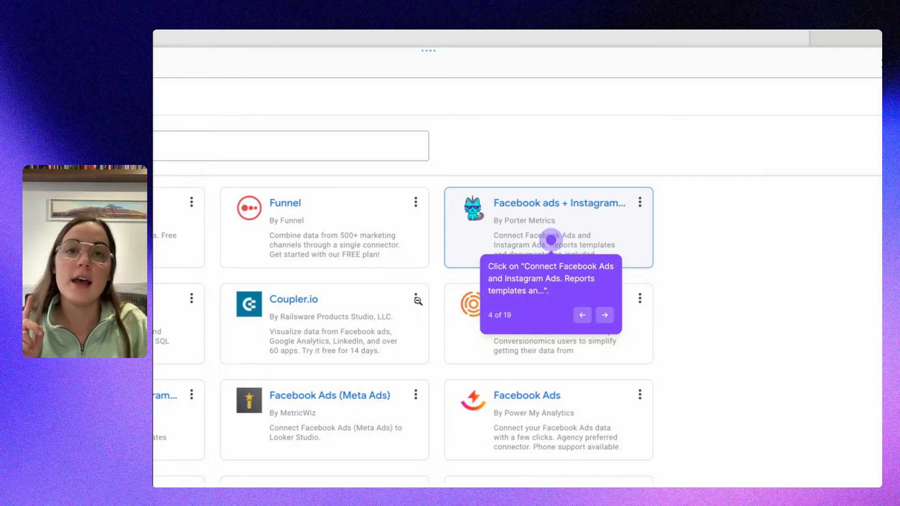
{"action": "left_click", "coordinate": [605, 315]}
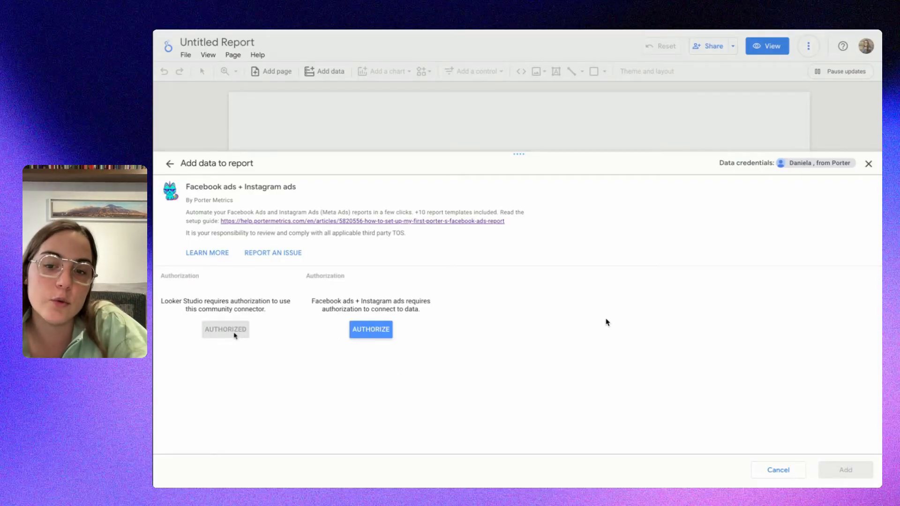
Authorize the connector through Facebook, opting in to all current and future Businesses and saving the requested permissions
{"action": "left_click", "coordinate": [371, 329]}
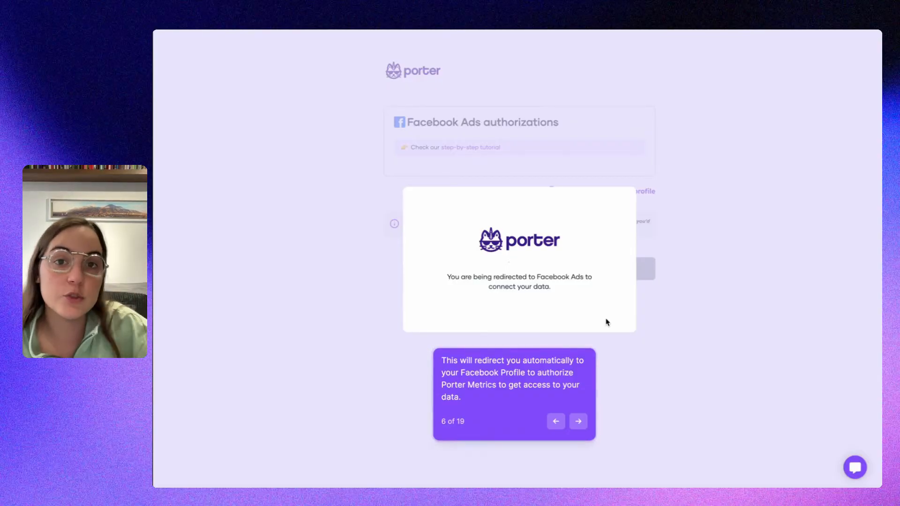
{"action": "left_click", "coordinate": [578, 422]}
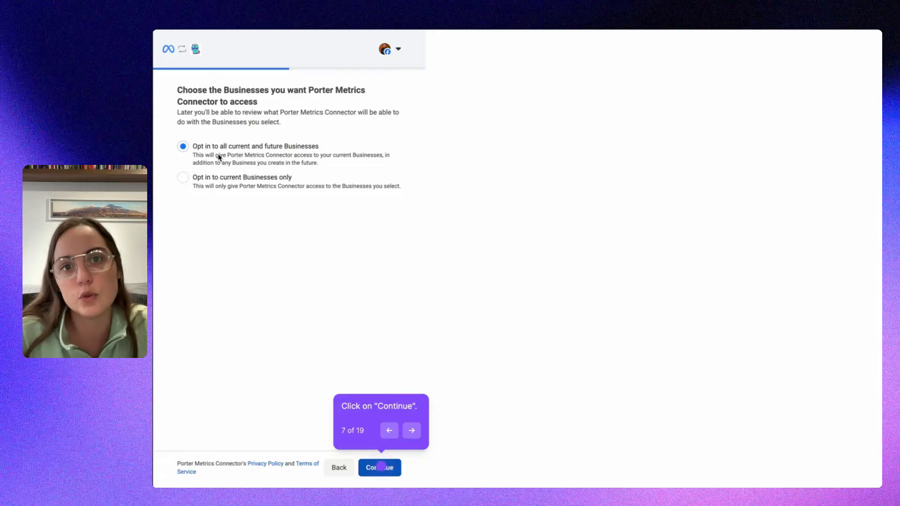
{"action": "left_click", "coordinate": [411, 430]}
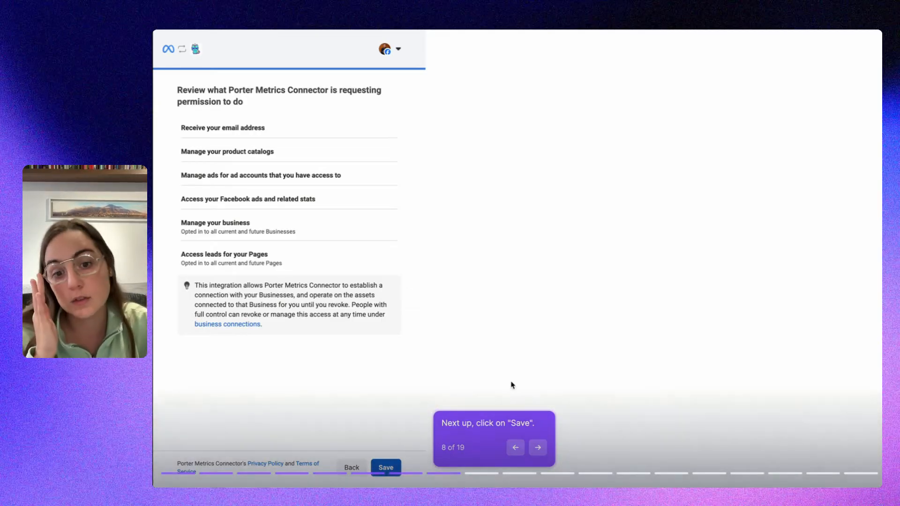
{"action": "left_click", "coordinate": [546, 451]}
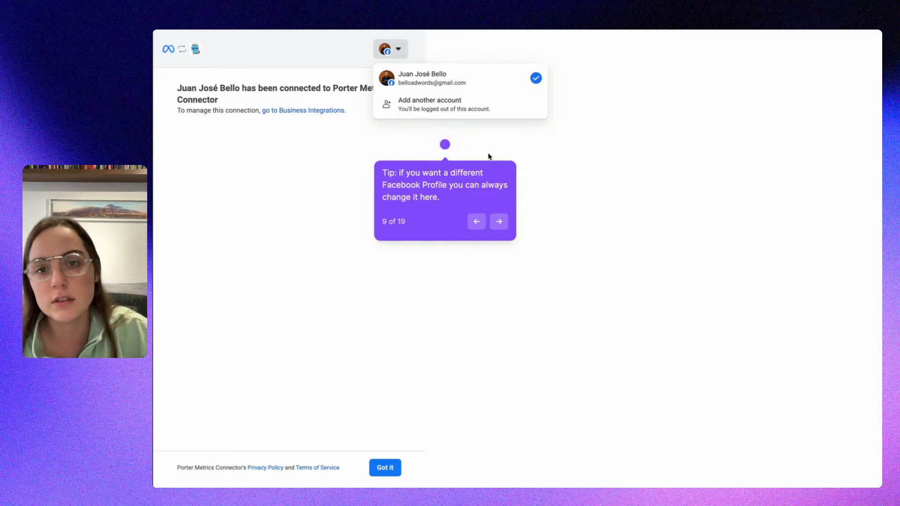
Finish the Facebook profile connection and sign in to Porter Metrics with the Google account associated with the report
{"action": "left_click", "coordinate": [506, 227]}
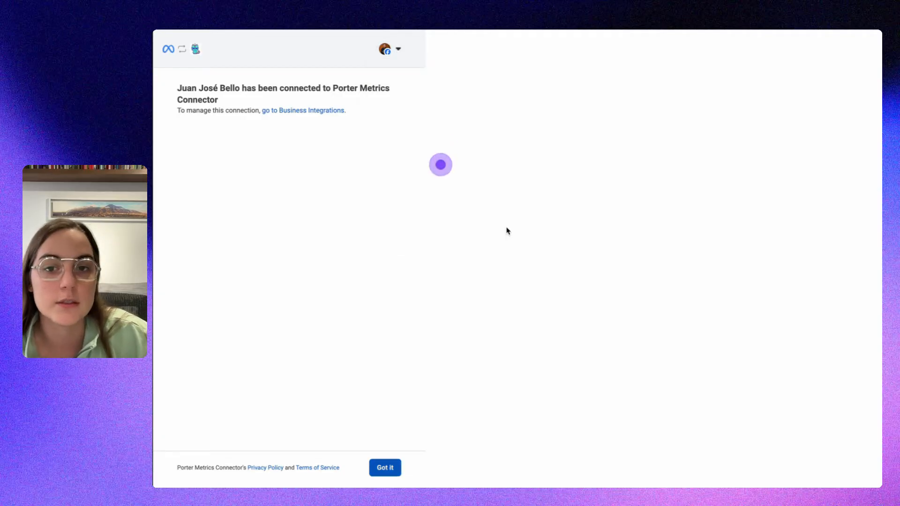
{"action": "left_click", "coordinate": [412, 406]}
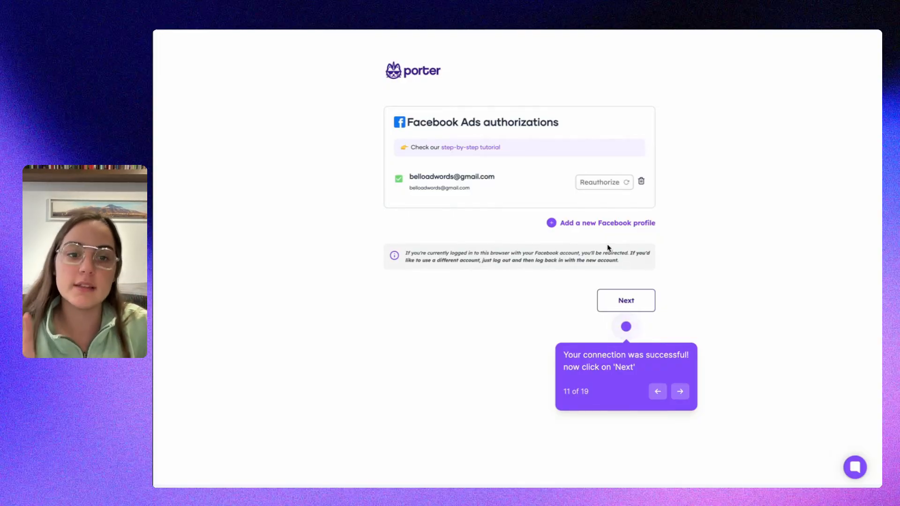
{"action": "left_click", "coordinate": [680, 391]}
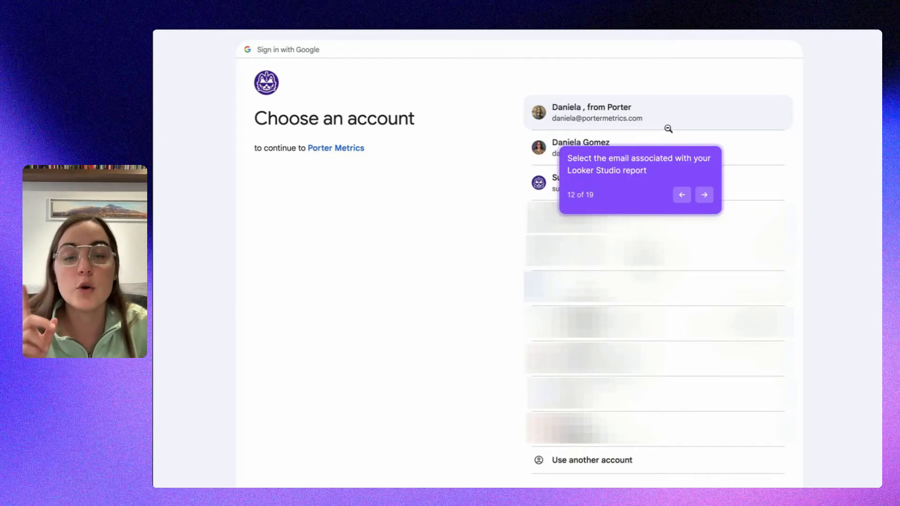
{"action": "left_click", "coordinate": [704, 195]}
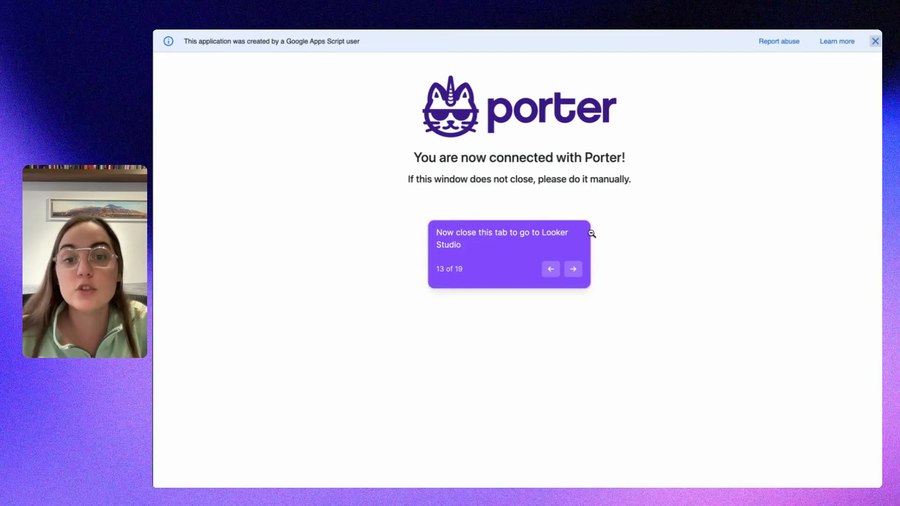
{"action": "left_click", "coordinate": [573, 270]}
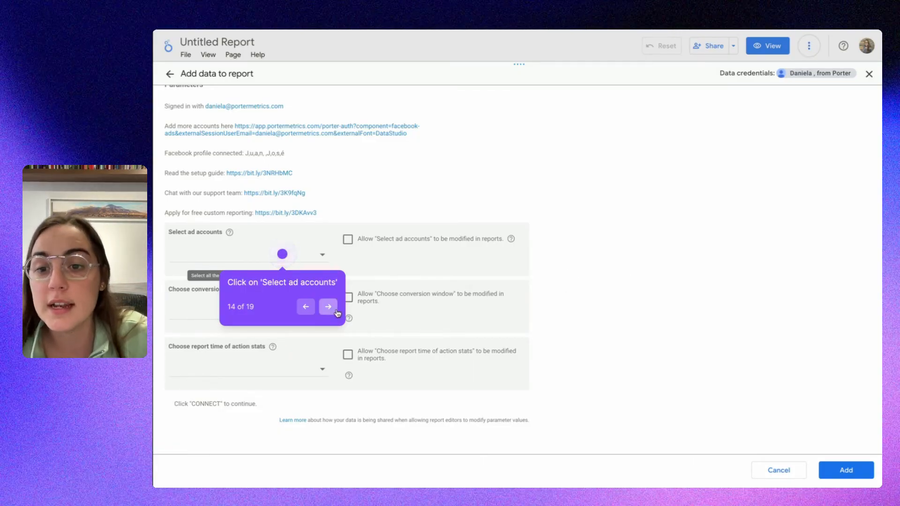
Add the Porter Metrics (USD) ad account to the report with 7-day click + 1-day view, On conversion date, and all parameters allowed to be modified
{"action": "left_click", "coordinate": [328, 307]}
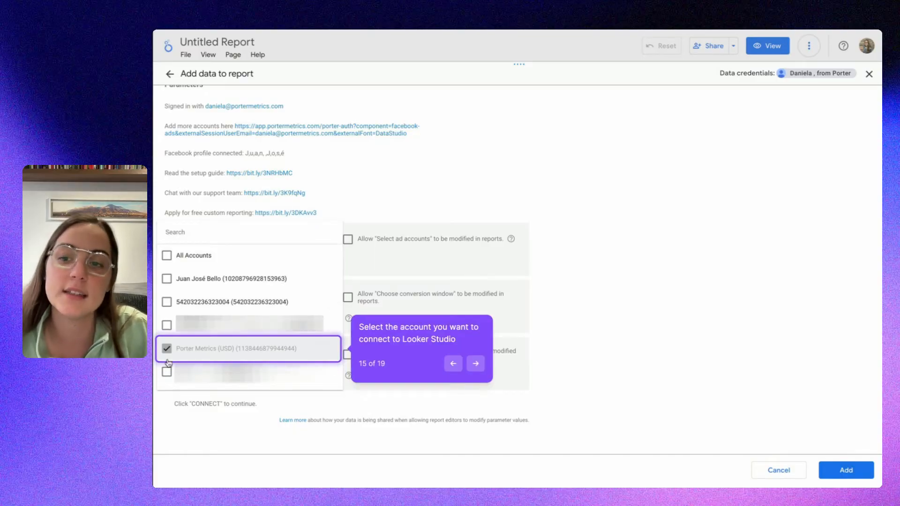
{"action": "left_click", "coordinate": [474, 363]}
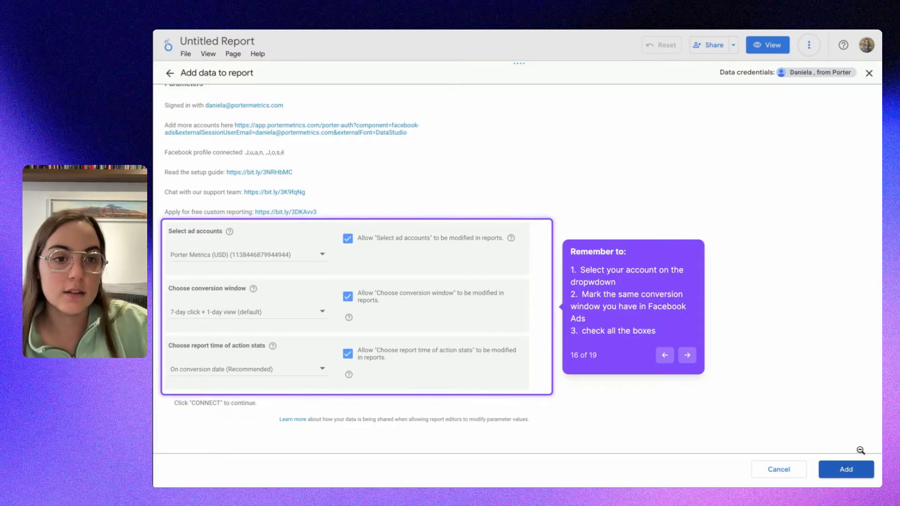
{"action": "left_click", "coordinate": [686, 355]}
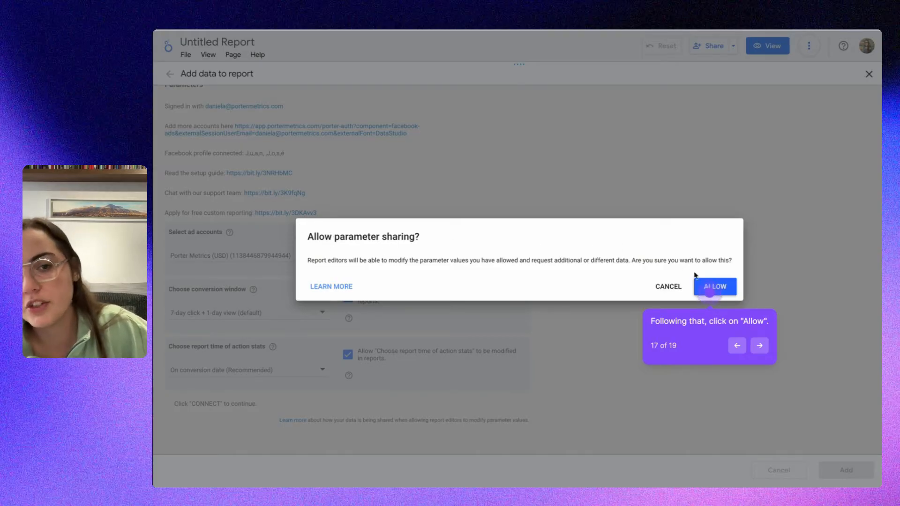
{"action": "left_click", "coordinate": [711, 292]}
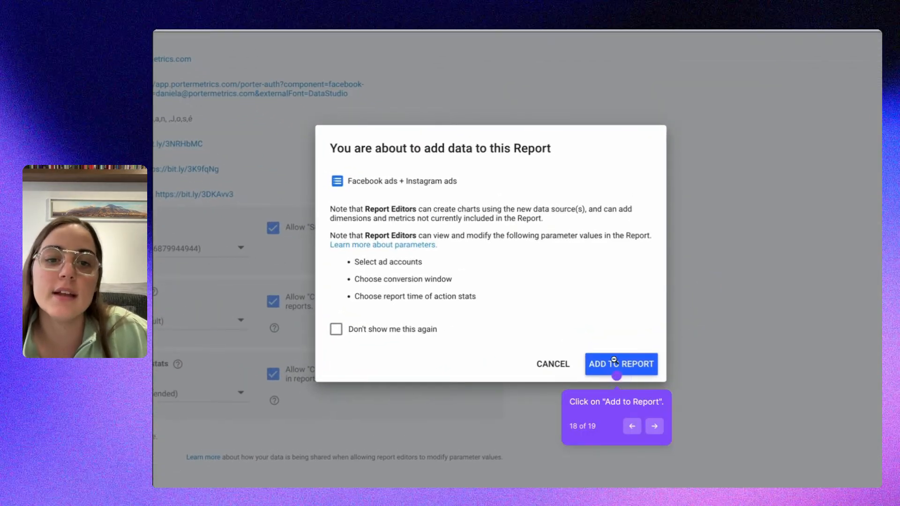
{"action": "left_click", "coordinate": [615, 370]}
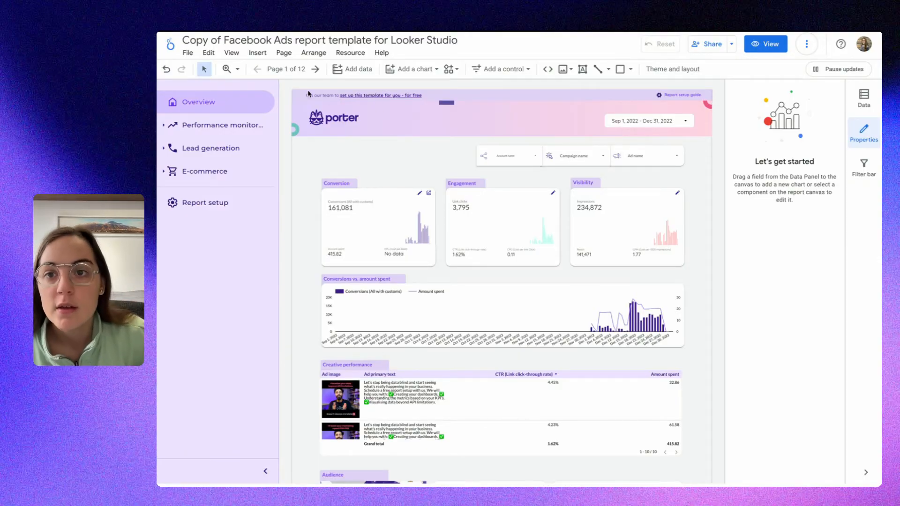
Add a new page to the report and name it Facebook Ads Tutorial
{"action": "left_click", "coordinate": [294, 71]}
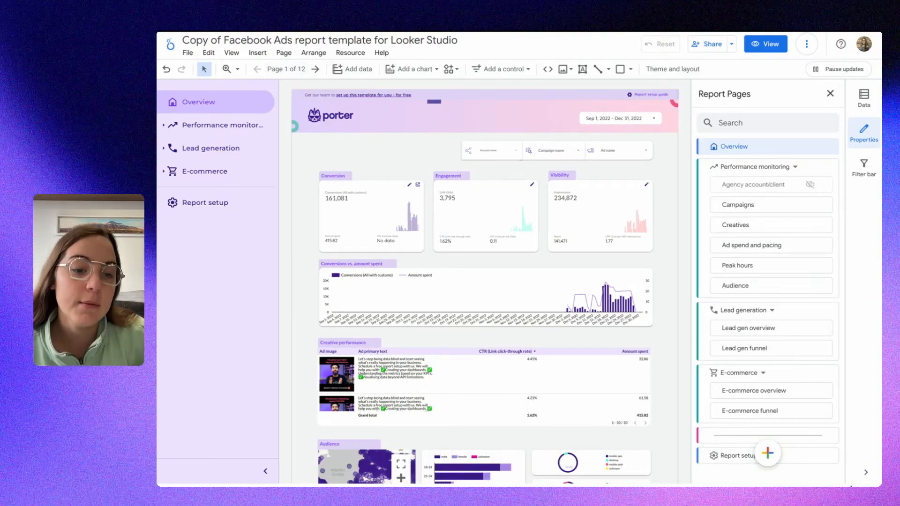
{"action": "mouse_move", "coordinate": [774, 460]}
{"action": "left_click", "coordinate": [772, 455]}
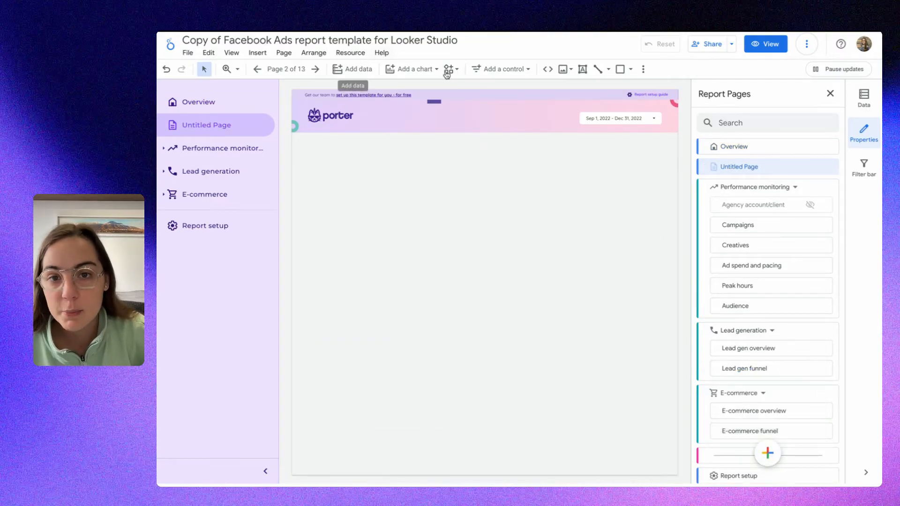
{"action": "left_click", "coordinate": [830, 167]}
{"action": "left_click", "coordinate": [779, 175]}
{"action": "type", "text": "Faceb"}
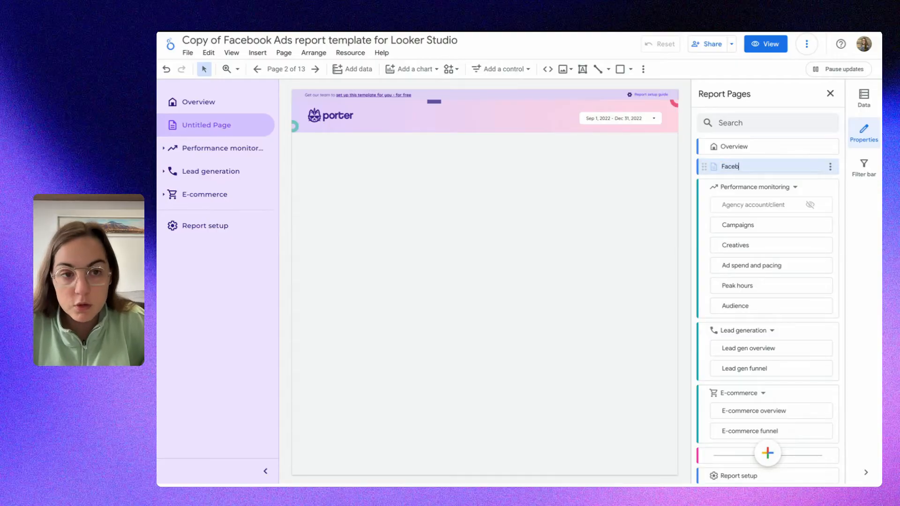
{"action": "type", "text": "ook Ads Tutorial"}
{"action": "key", "text": "Return"}
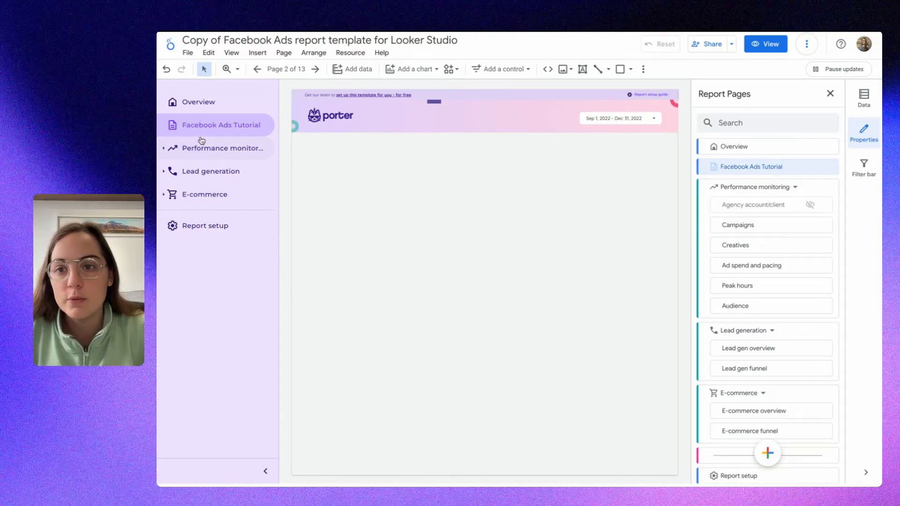
Set the Facebook Ads Tutorial page's icon to the Done check mark
{"action": "left_click", "coordinate": [830, 167]}
{"action": "left_click", "coordinate": [788, 268]}
{"action": "left_click", "coordinate": [646, 243]}
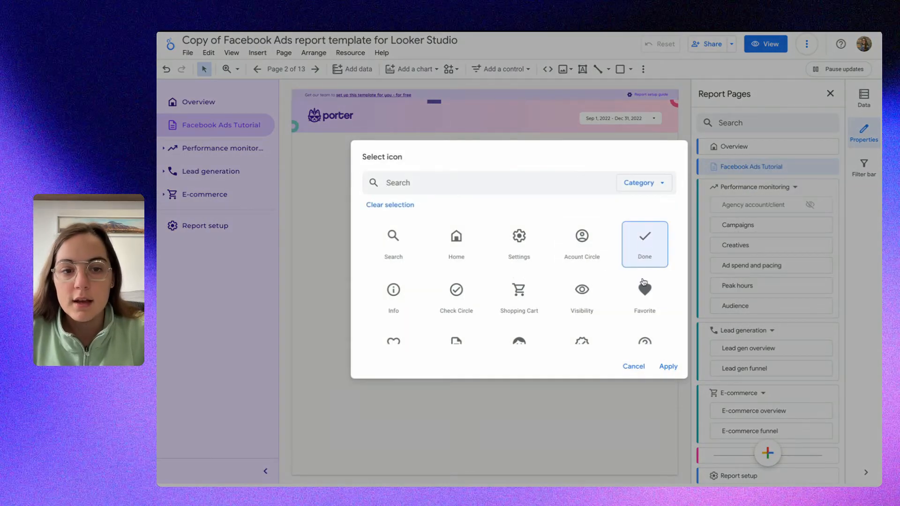
{"action": "left_click", "coordinate": [668, 367]}
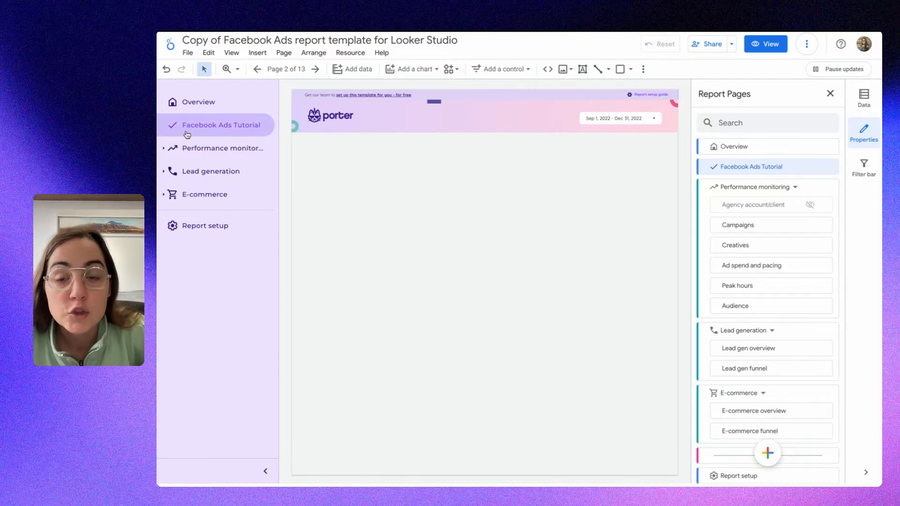
Insert a plain table below the page header and enlarge it to span nearly the full page width
{"action": "left_click", "coordinate": [423, 71]}
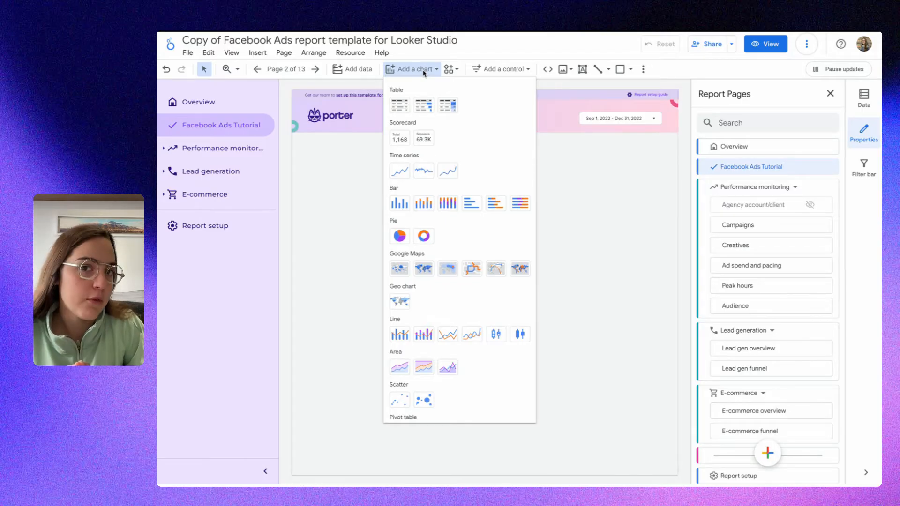
{"action": "left_click", "coordinate": [399, 105]}
{"action": "mouse_move", "coordinate": [318, 158]}
{"action": "left_mouse_down"}
{"action": "mouse_move", "coordinate": [422, 232]}
{"action": "mouse_move", "coordinate": [722, 347]}
{"action": "mouse_move", "coordinate": [696, 354]}
{"action": "left_mouse_up"}
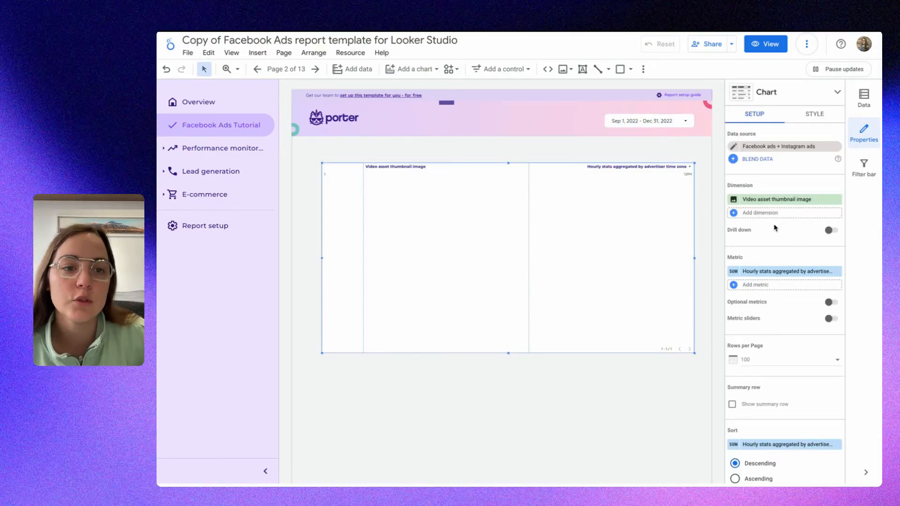
{"action": "left_click_drag", "start_coordinate": [322, 163], "coordinate": [295, 152]}
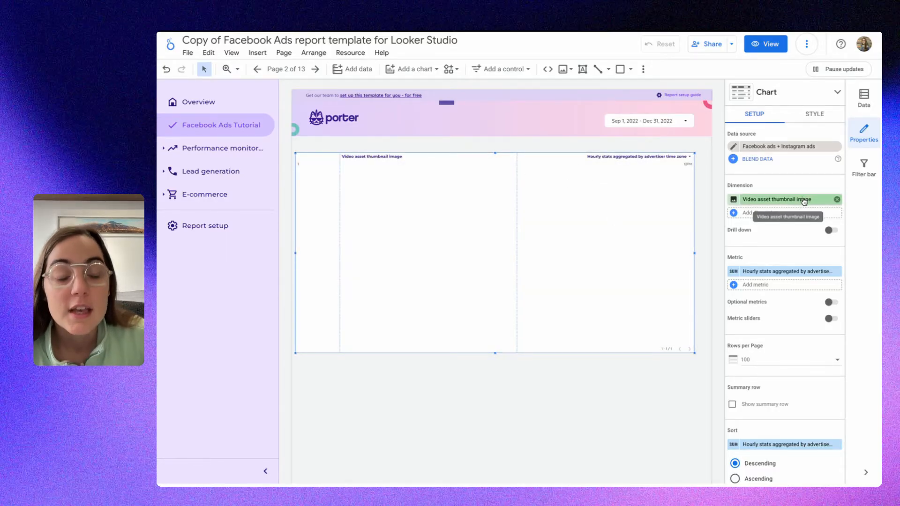
Replace the table's dimension with Ad image and narrow the row-number and image columns
{"action": "left_click", "coordinate": [864, 98]}
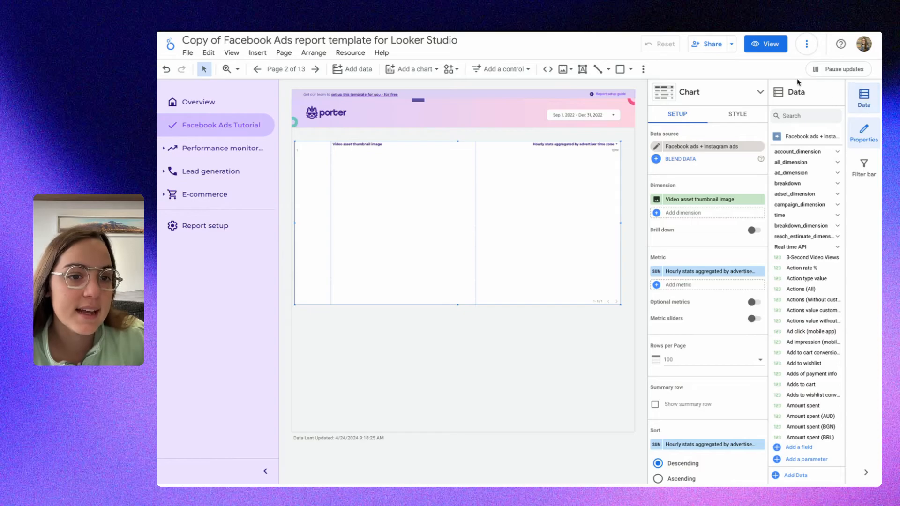
{"action": "left_click", "coordinate": [688, 200]}
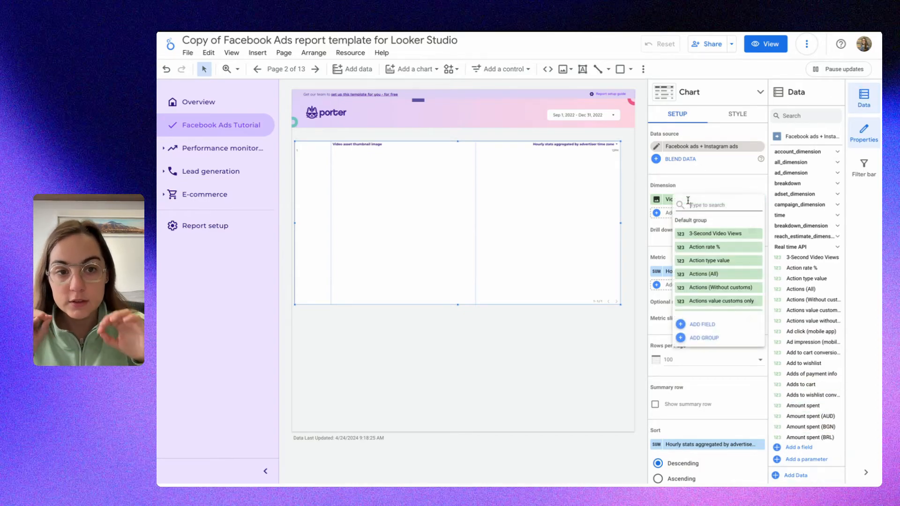
{"action": "type", "text": "ad image"}
{"action": "left_click", "coordinate": [700, 233]}
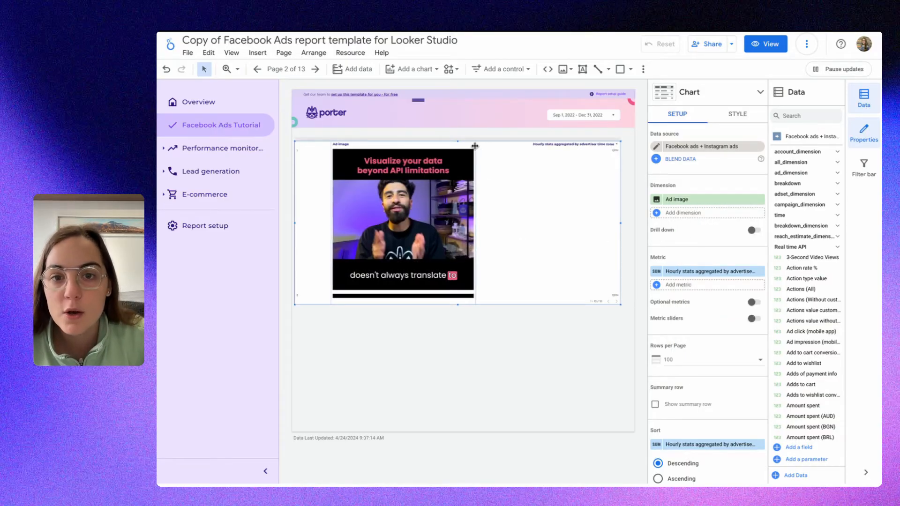
{"action": "left_click_drag", "start_coordinate": [475, 145], "coordinate": [317, 150]}
{"action": "left_click_drag", "start_coordinate": [392, 149], "coordinate": [380, 149]}
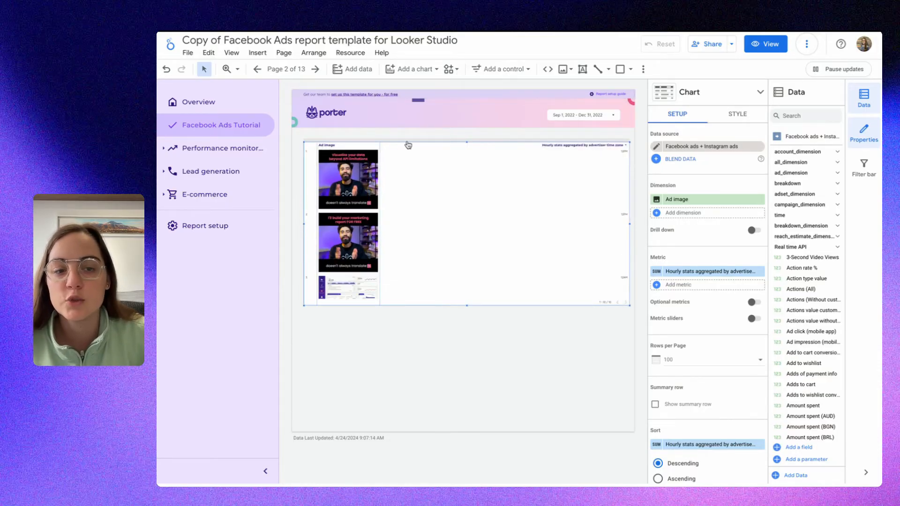
Set the table's metric to CTR (Link click-through rate) and add Link clicks as a second metric
{"action": "left_click", "coordinate": [684, 272]}
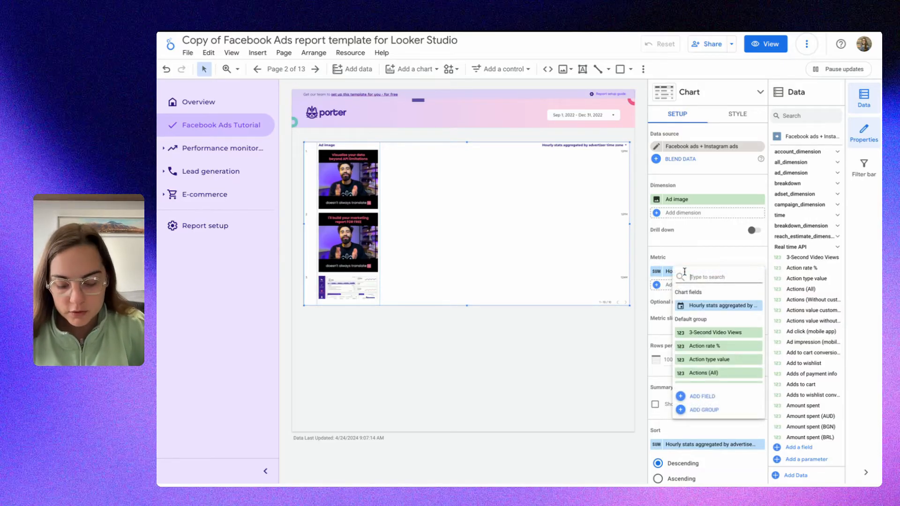
{"action": "type", "text": "ctr"}
{"action": "left_click", "coordinate": [710, 323]}
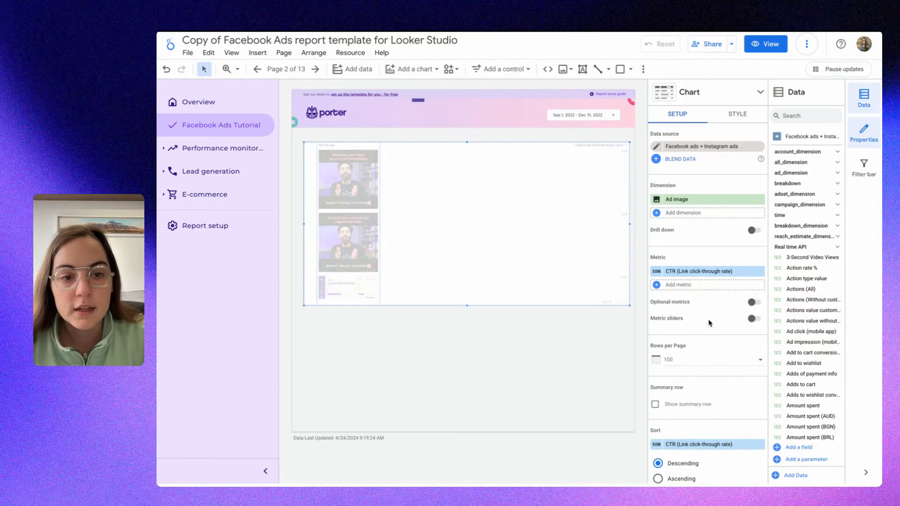
{"action": "left_click", "coordinate": [663, 286]}
{"action": "type", "text": "link click"}
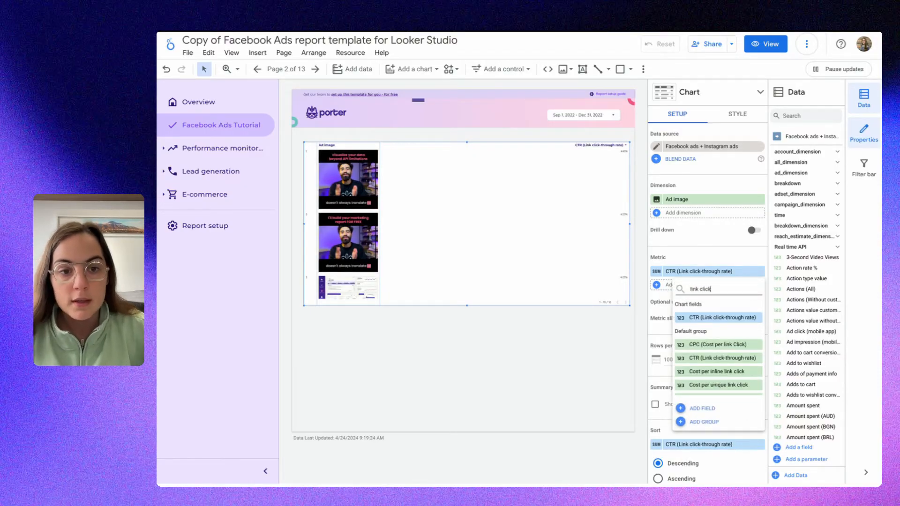
{"action": "type", "text": "s"}
{"action": "left_click", "coordinate": [703, 318]}
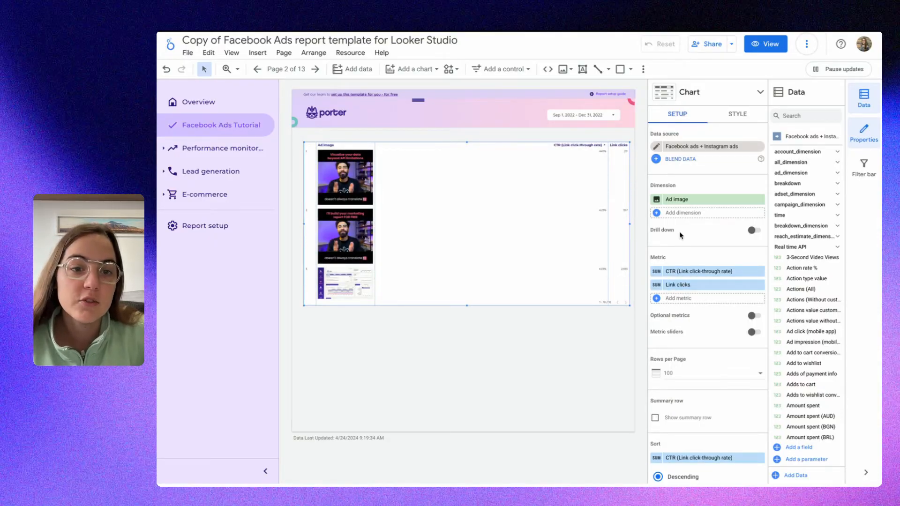
Search the data source's fields for "custom" and look through the available custom conversion metrics
{"action": "left_click", "coordinate": [807, 114]}
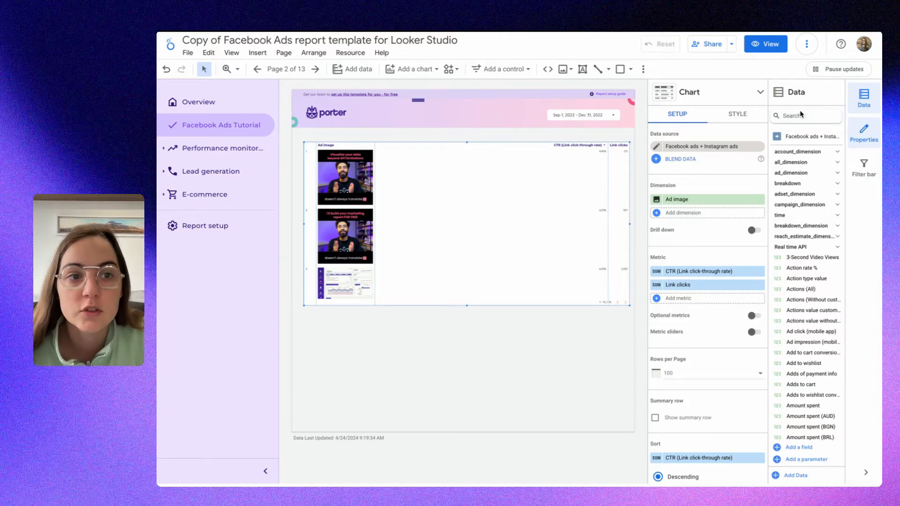
{"action": "type", "text": "custom"}
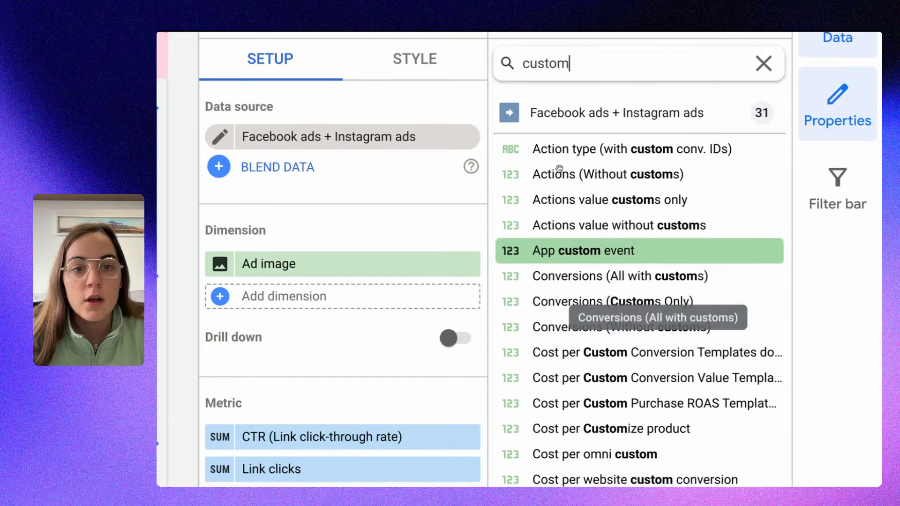
{"action": "scroll", "coordinate": [656, 201], "scroll_direction": "down", "scroll_amount": 5}
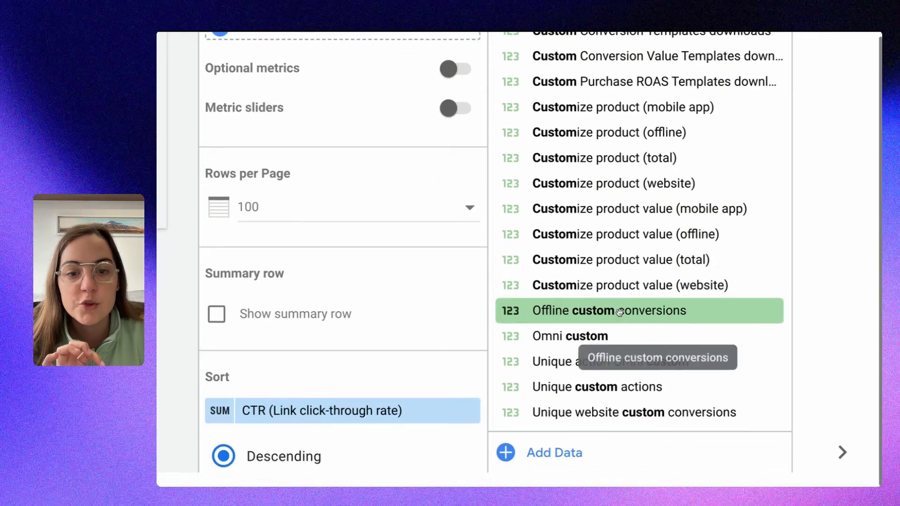
{"action": "scroll", "coordinate": [620, 312], "scroll_direction": "up", "scroll_amount": 6}
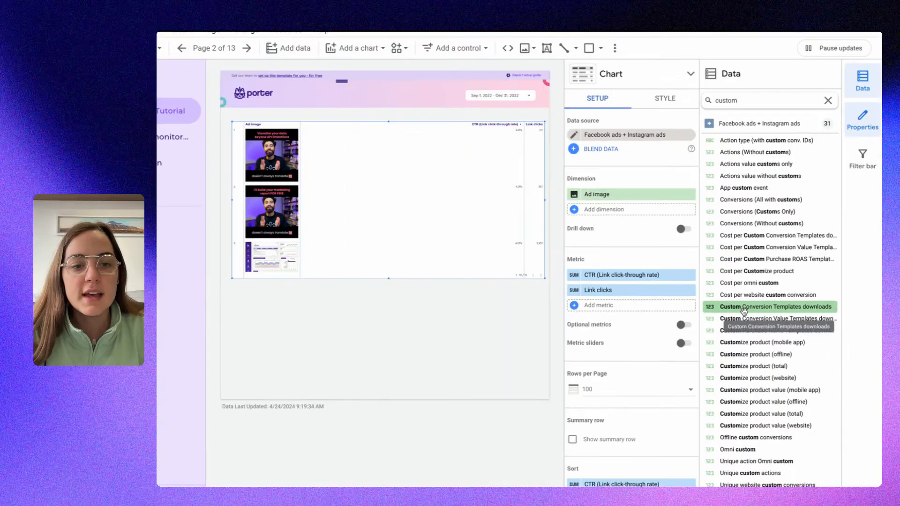
Try Custom Conversion Templates downloads as a third metric in the table and remove it again
{"action": "left_click_drag", "start_coordinate": [744, 311], "coordinate": [631, 307]}
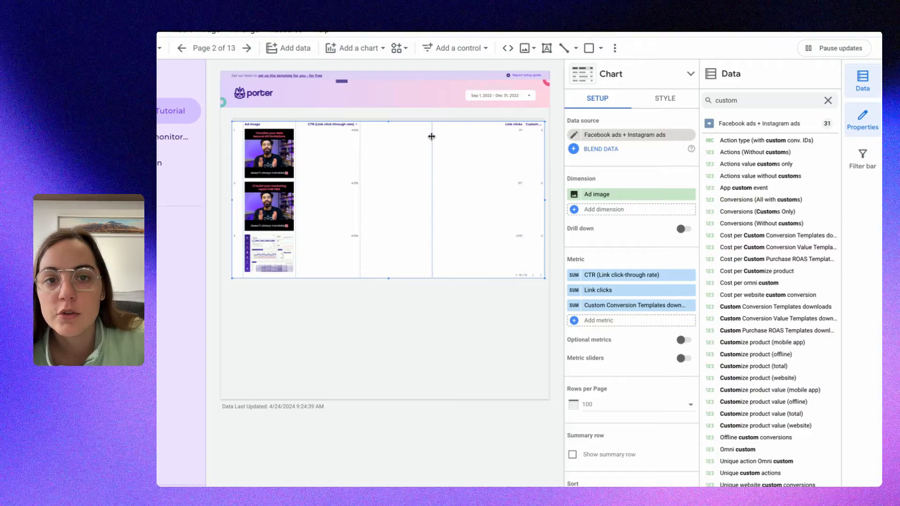
{"action": "scroll", "coordinate": [515, 176], "scroll_direction": "down", "scroll_amount": 3}
{"action": "scroll", "coordinate": [515, 176], "scroll_direction": "up", "scroll_amount": 5}
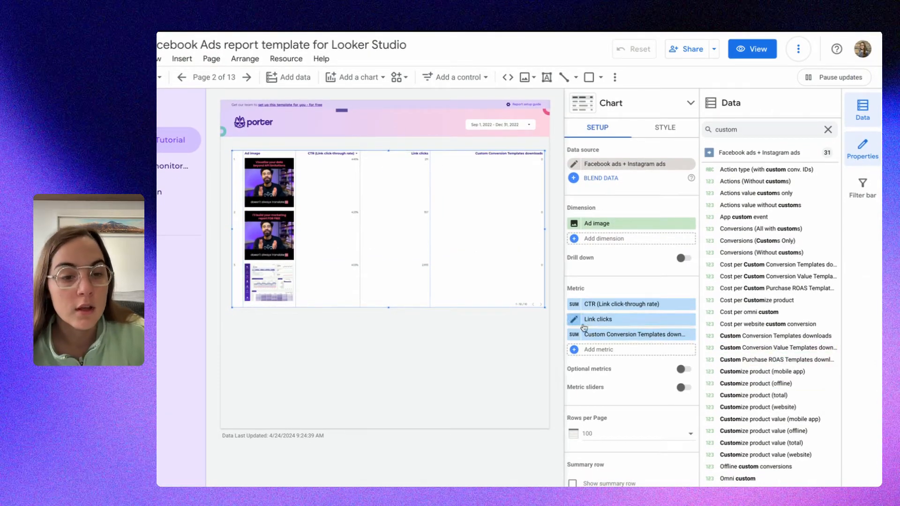
{"action": "left_click", "coordinate": [691, 334]}
Add Impressions, CPM (Cost per 1000 impressions) and CPC (Cost per link Click) as metrics to the table
{"action": "left_click", "coordinate": [599, 335]}
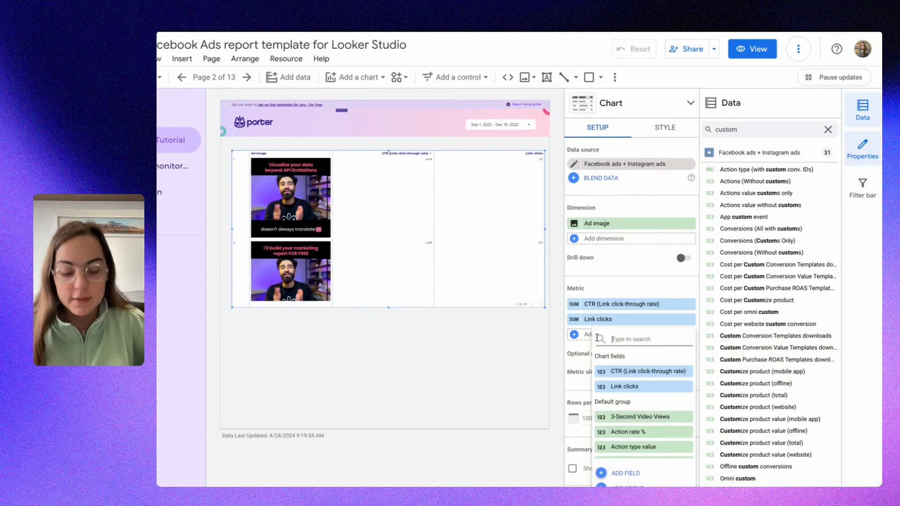
{"action": "type", "text": "impression"}
{"action": "left_click", "coordinate": [623, 431]}
{"action": "left_click", "coordinate": [600, 349]}
{"action": "type", "text": "cpm"}
{"action": "left_click", "coordinate": [623, 386]}
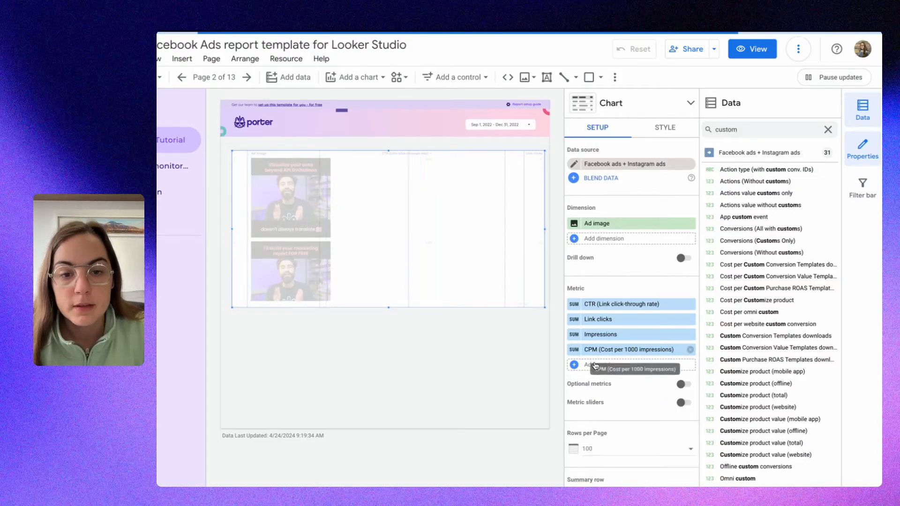
{"action": "left_click", "coordinate": [595, 366]}
{"action": "type", "text": "cpc"}
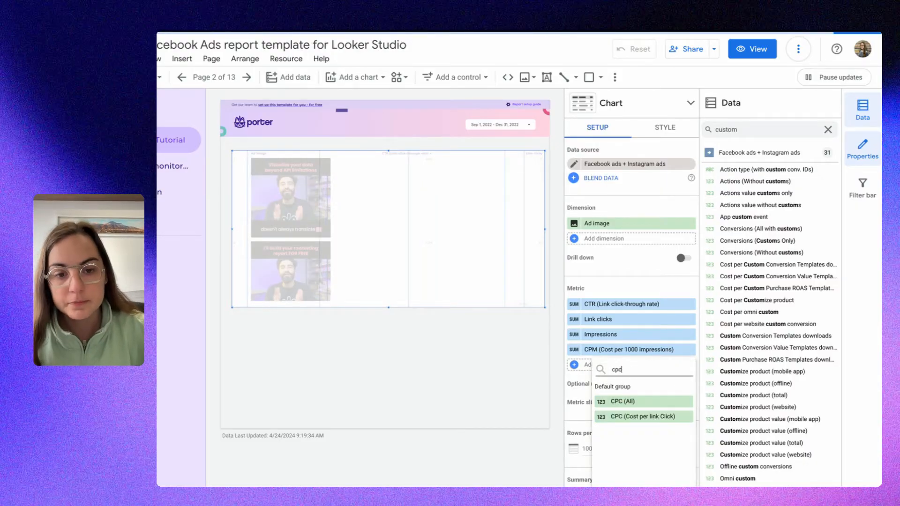
{"action": "left_click", "coordinate": [650, 419]}
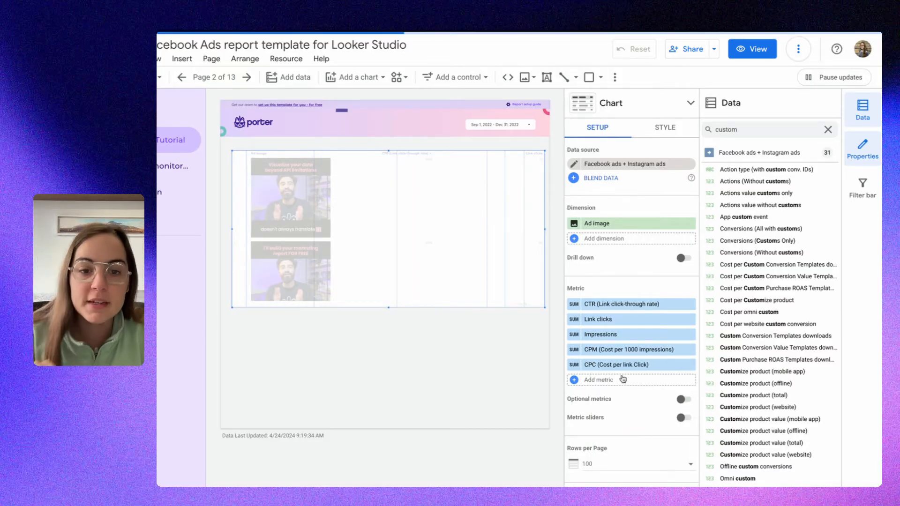
Reorder the metrics so Impressions and CPM come before Link clicks, and narrow the CTR and Link clicks columns
{"action": "left_click_drag", "start_coordinate": [606, 336], "coordinate": [605, 320]}
{"action": "left_click_drag", "start_coordinate": [600, 350], "coordinate": [603, 333]}
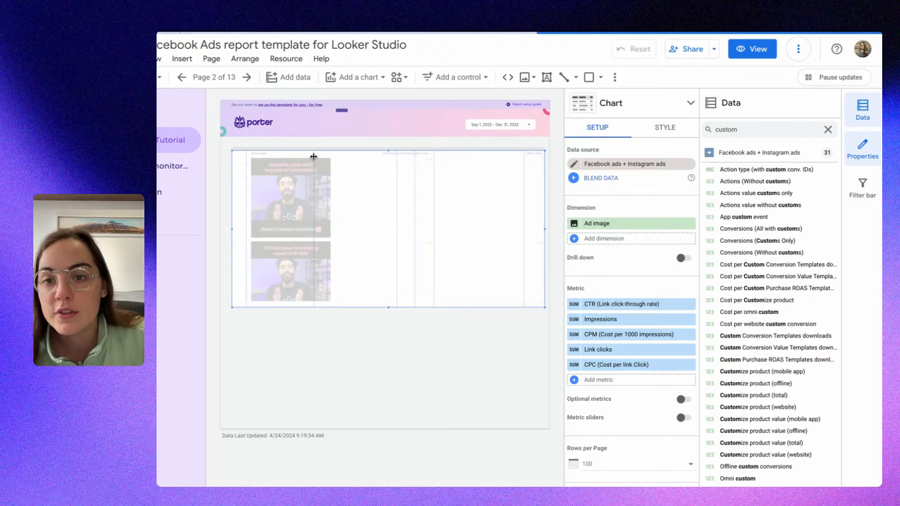
{"action": "left_click_drag", "start_coordinate": [396, 156], "coordinate": [384, 155]}
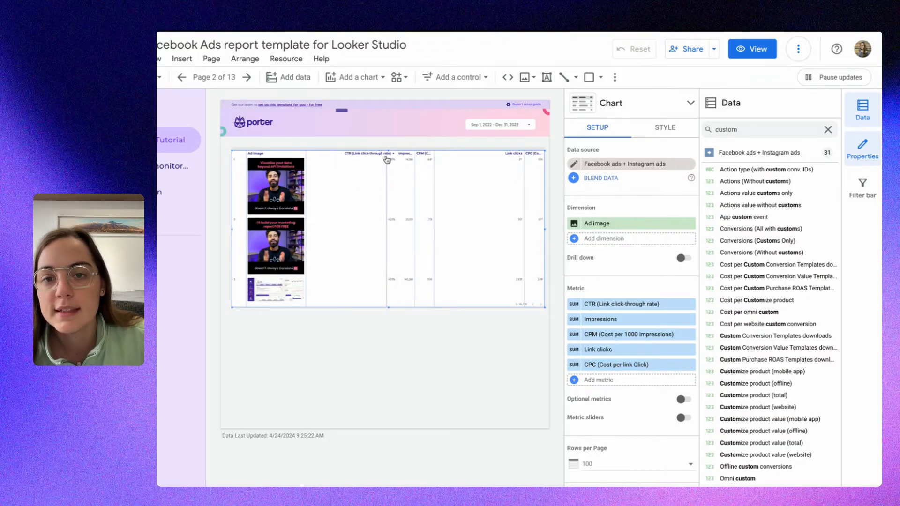
{"action": "left_click_drag", "start_coordinate": [523, 162], "coordinate": [477, 162]}
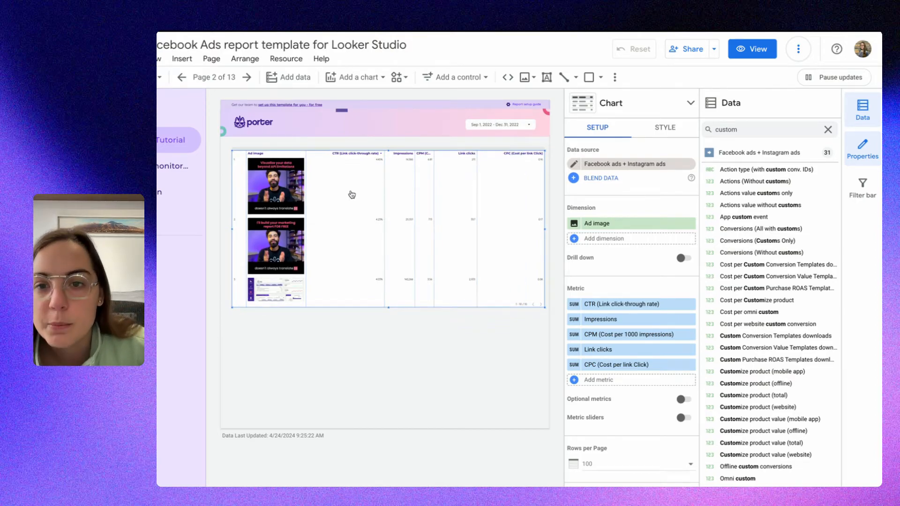
Hide the data field list, set the table header's font size to 20px and wrap the header text
{"action": "left_click", "coordinate": [664, 128]}
{"action": "left_click", "coordinate": [863, 109]}
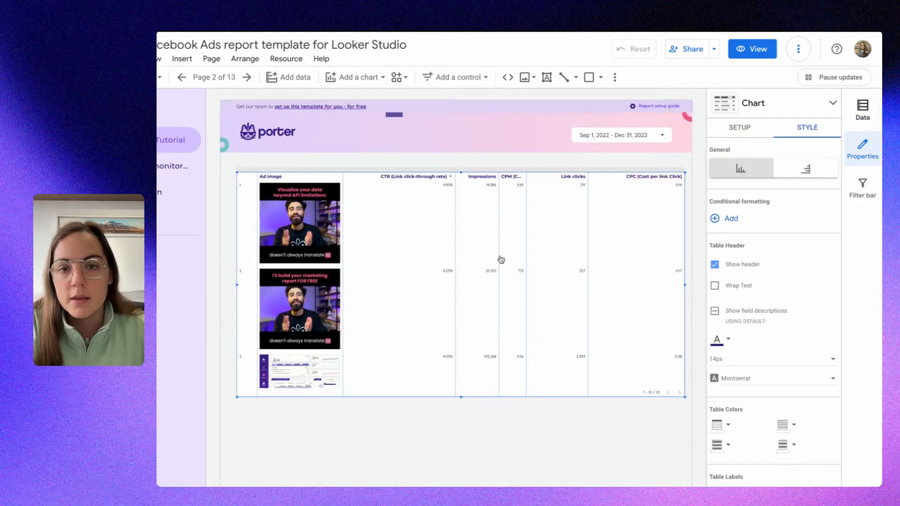
{"action": "scroll", "coordinate": [577, 435], "scroll_direction": "down", "scroll_amount": 5}
{"action": "scroll", "coordinate": [533, 352], "scroll_direction": "up", "scroll_amount": 5}
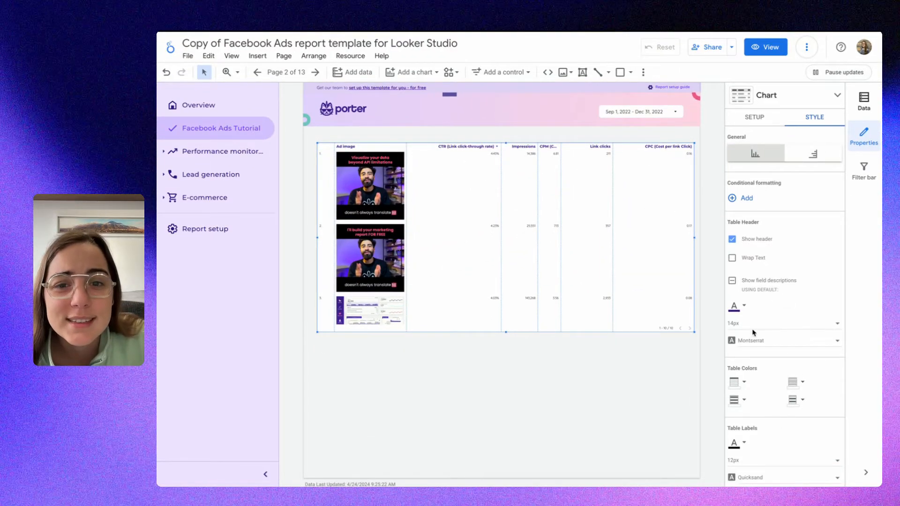
{"action": "left_click", "coordinate": [781, 329]}
{"action": "scroll", "coordinate": [758, 376], "scroll_direction": "down", "scroll_amount": 2}
{"action": "left_click", "coordinate": [745, 363]}
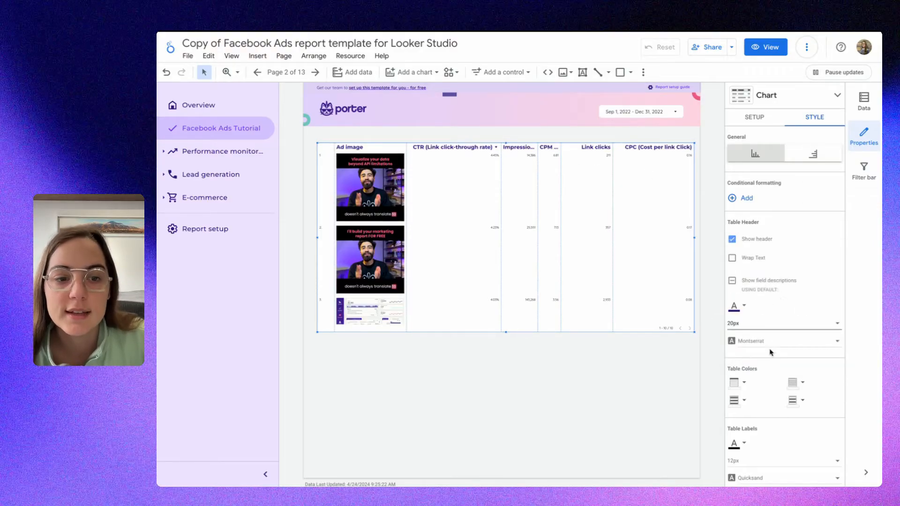
{"action": "left_click", "coordinate": [731, 258]}
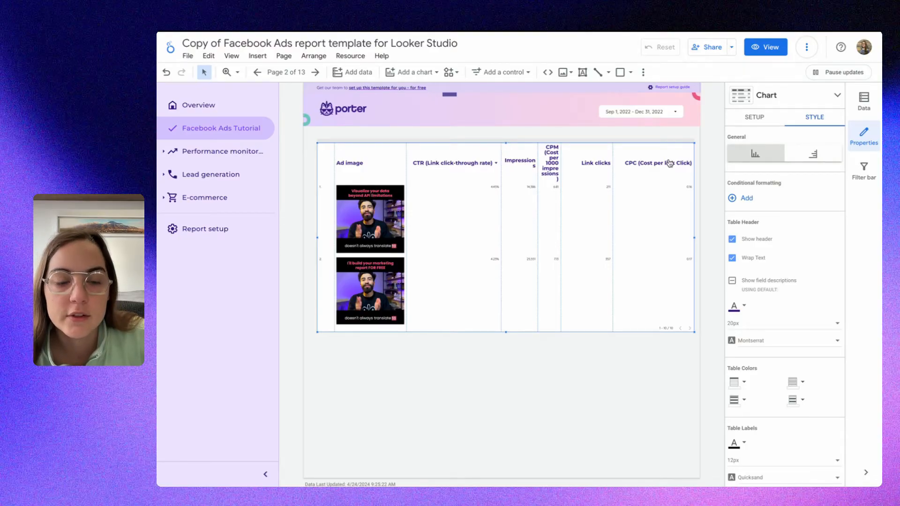
Resize the table's columns so they are distributed evenly
{"action": "left_click_drag", "start_coordinate": [561, 156], "coordinate": [564, 156]}
{"action": "right_click", "coordinate": [600, 166]}
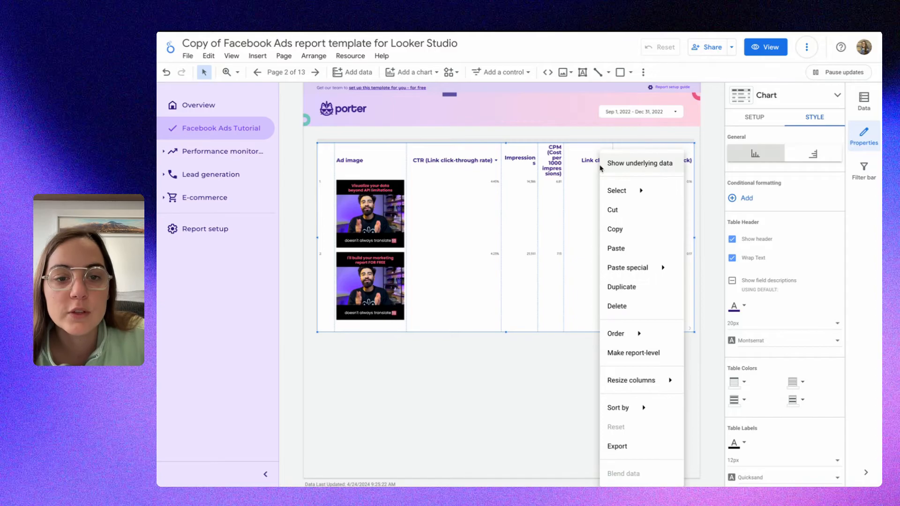
{"action": "left_click", "coordinate": [568, 169]}
{"action": "right_click", "coordinate": [581, 196]}
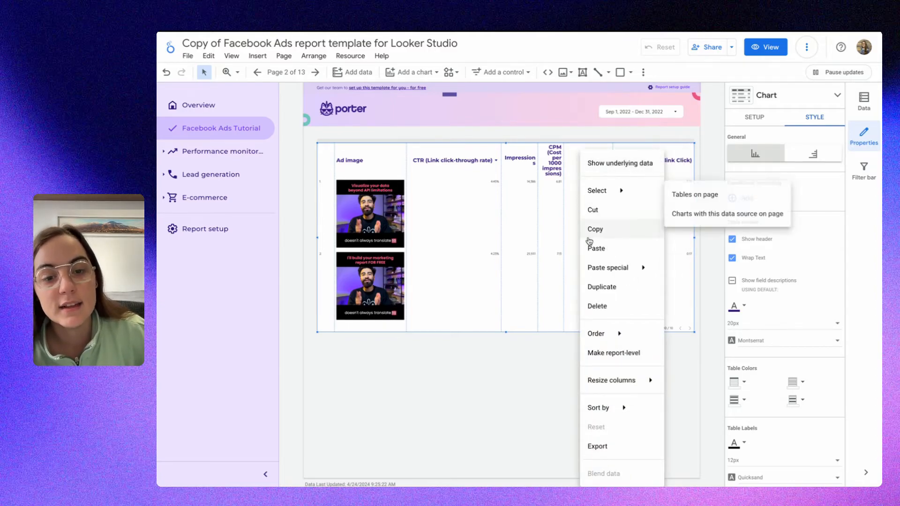
{"action": "mouse_move", "coordinate": [640, 413]}
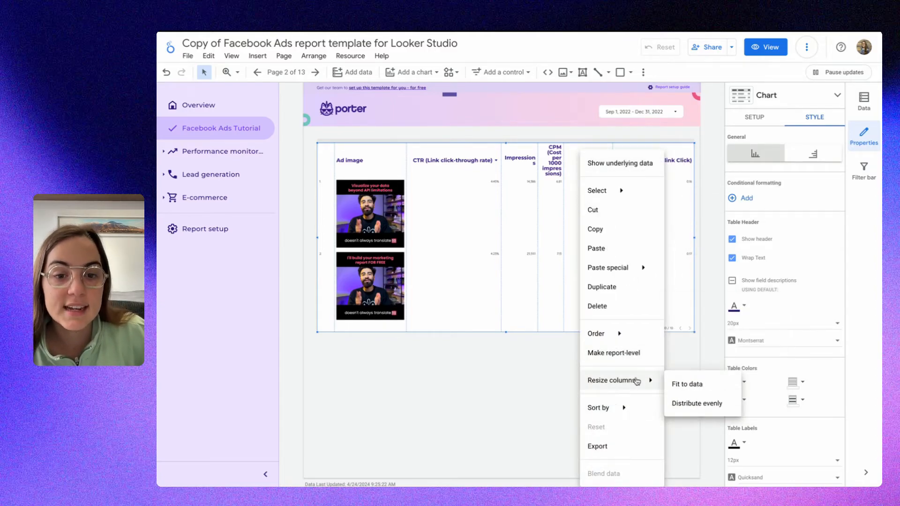
{"action": "mouse_move", "coordinate": [640, 380]}
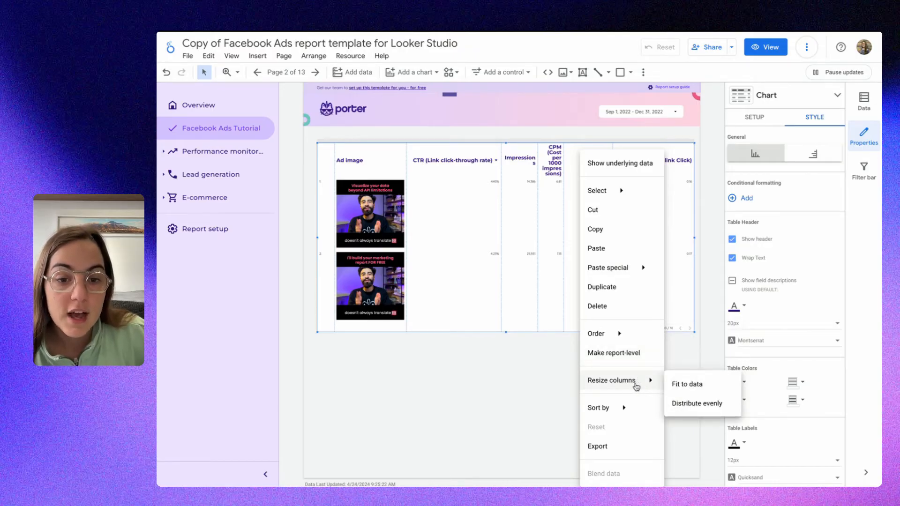
{"action": "left_click", "coordinate": [685, 405]}
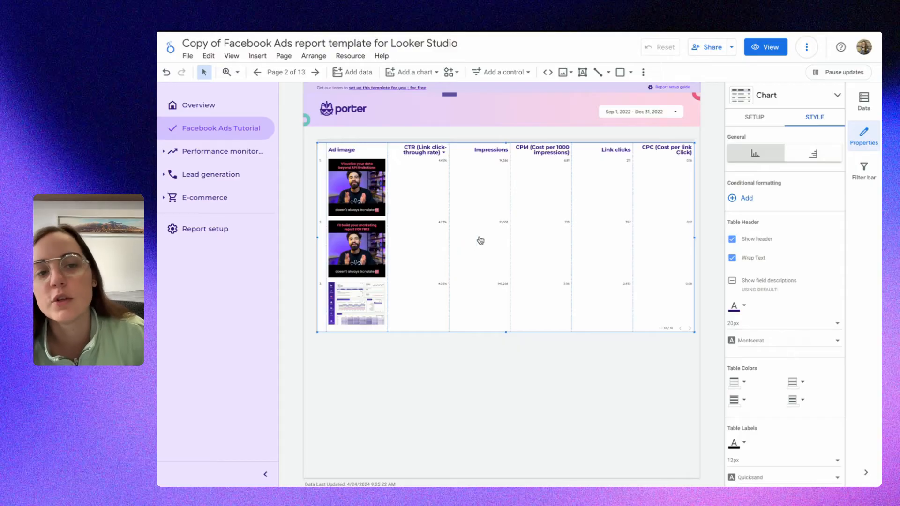
Set the font size of the table labels to 18px
{"action": "scroll", "coordinate": [774, 272], "scroll_direction": "down", "scroll_amount": 3}
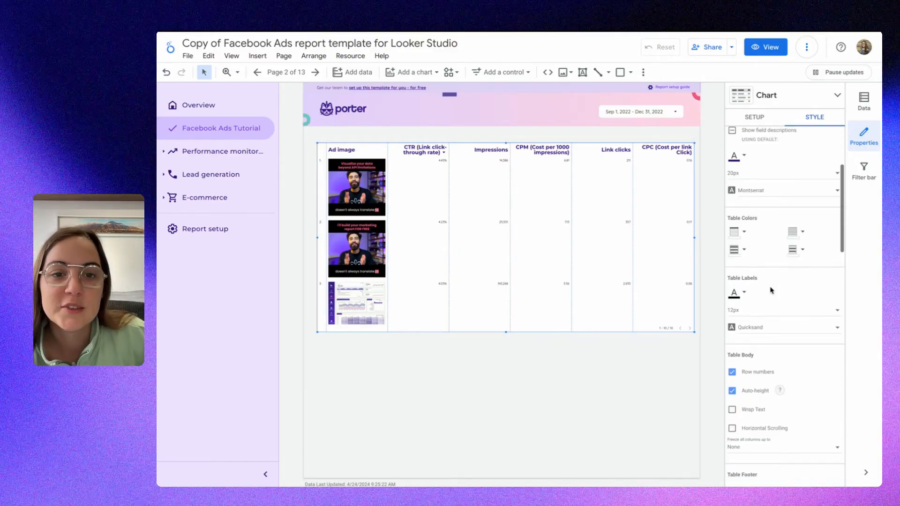
{"action": "left_click", "coordinate": [754, 314]}
{"action": "scroll", "coordinate": [761, 340], "scroll_direction": "down", "scroll_amount": 2}
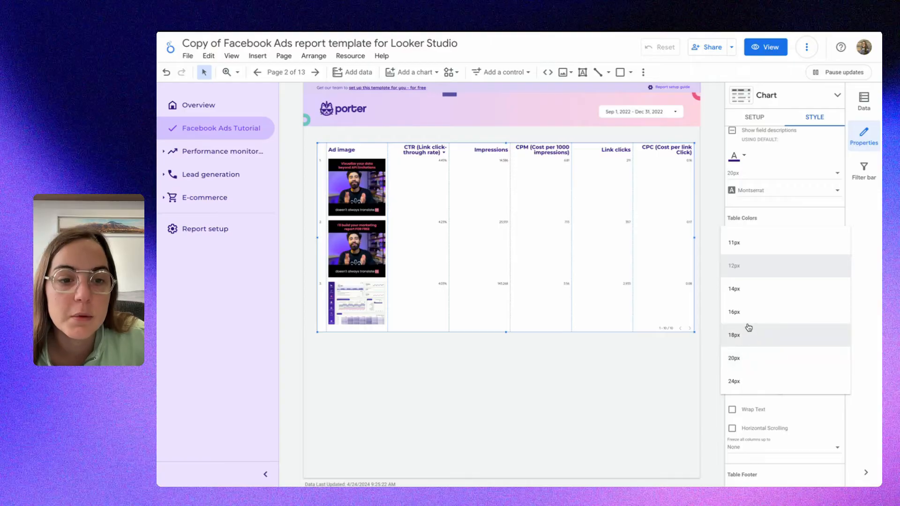
{"action": "left_click", "coordinate": [749, 312]}
{"action": "left_click", "coordinate": [748, 313]}
{"action": "left_click", "coordinate": [747, 345]}
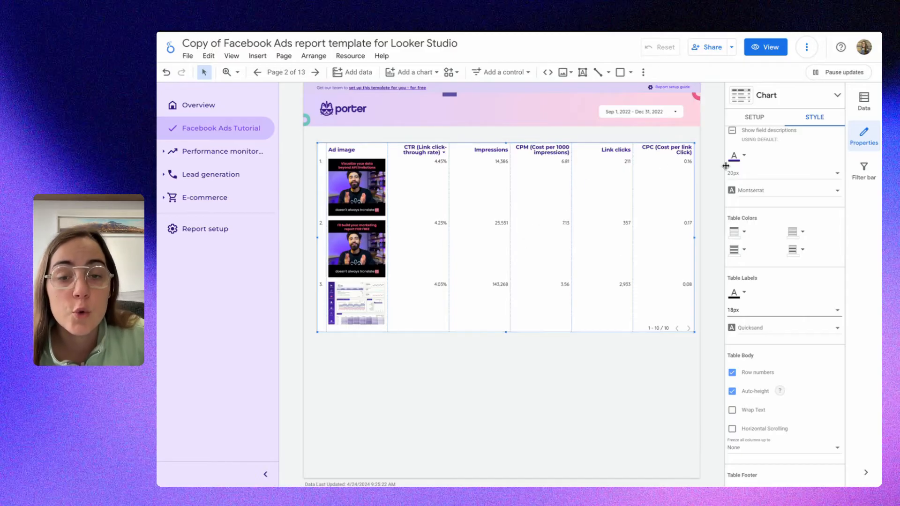
Fill the table header's background with the custom bright purple
{"action": "scroll", "coordinate": [754, 159], "scroll_direction": "up", "scroll_amount": 3}
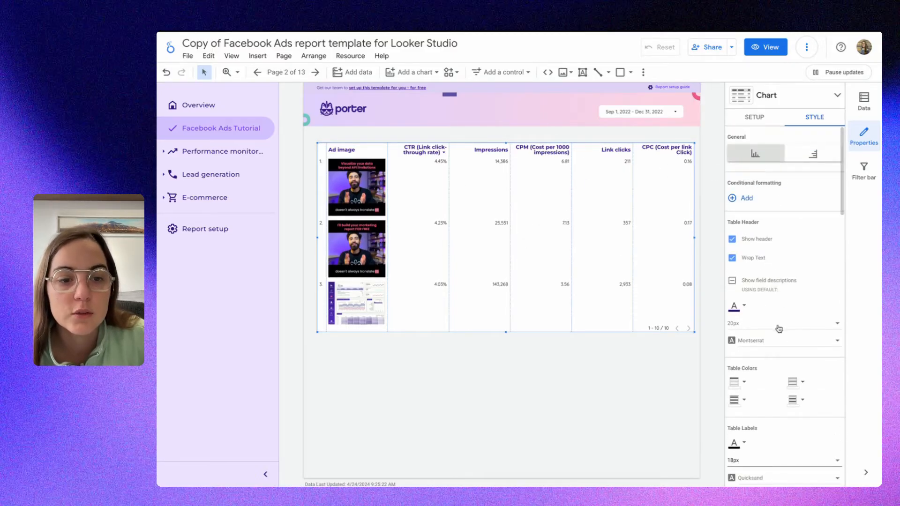
{"action": "scroll", "coordinate": [769, 262], "scroll_direction": "down", "scroll_amount": 2}
{"action": "left_click", "coordinate": [744, 311]}
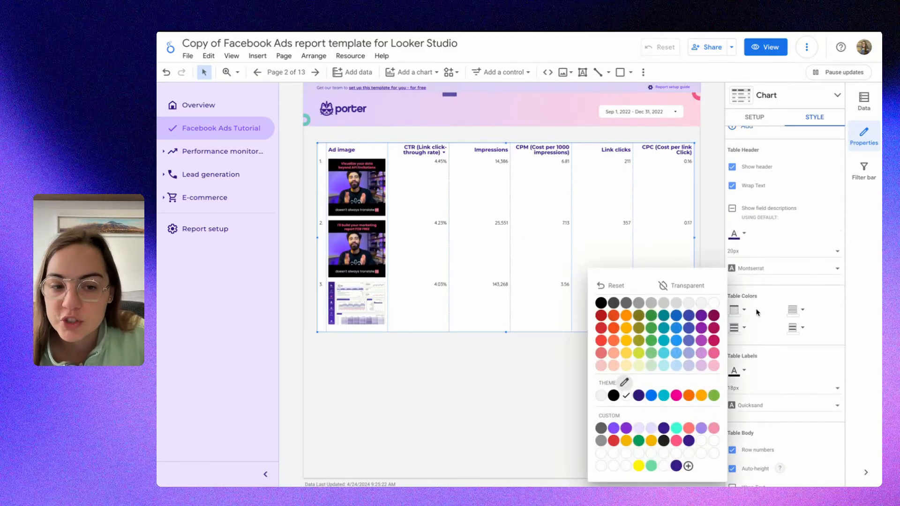
{"action": "left_click", "coordinate": [613, 429]}
Change the table header's text colour to white and slightly widen the Ad image column
{"action": "left_click", "coordinate": [738, 236]}
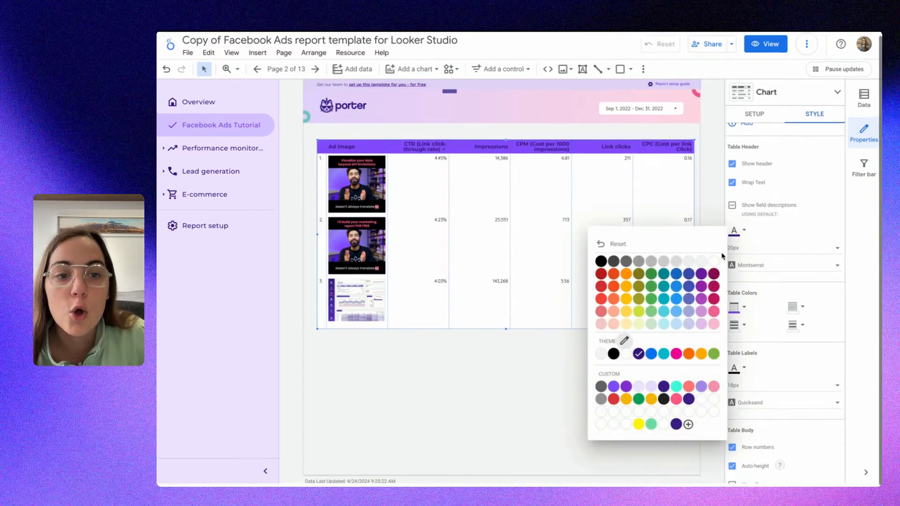
{"action": "left_click", "coordinate": [774, 232]}
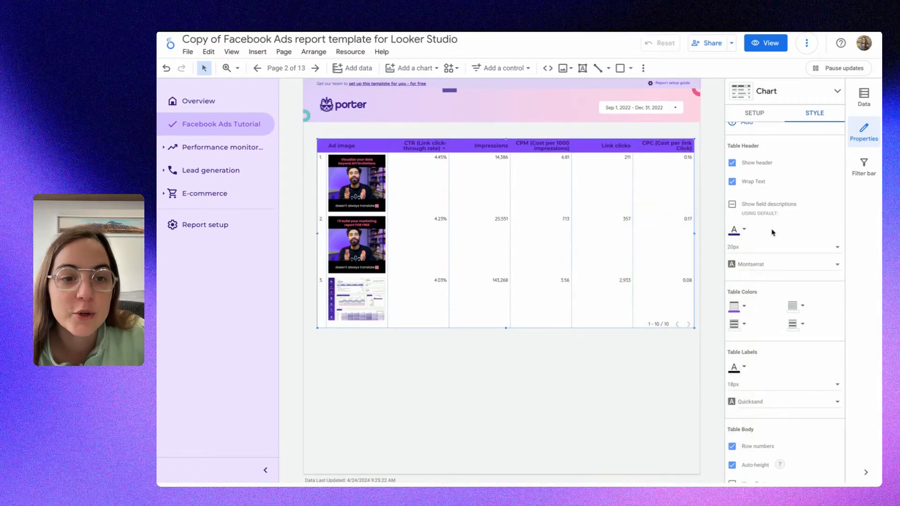
{"action": "left_click", "coordinate": [744, 234]}
{"action": "left_click", "coordinate": [715, 257]}
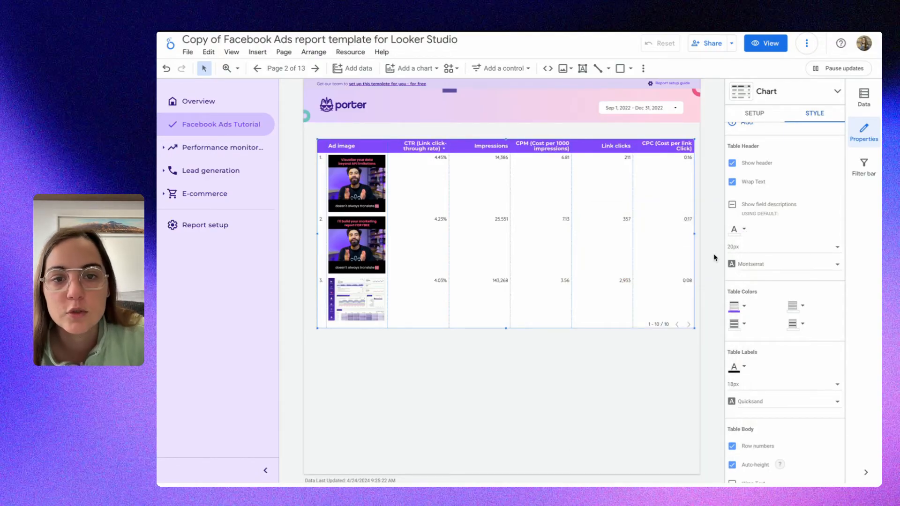
{"action": "left_click_drag", "start_coordinate": [387, 145], "coordinate": [391, 145]}
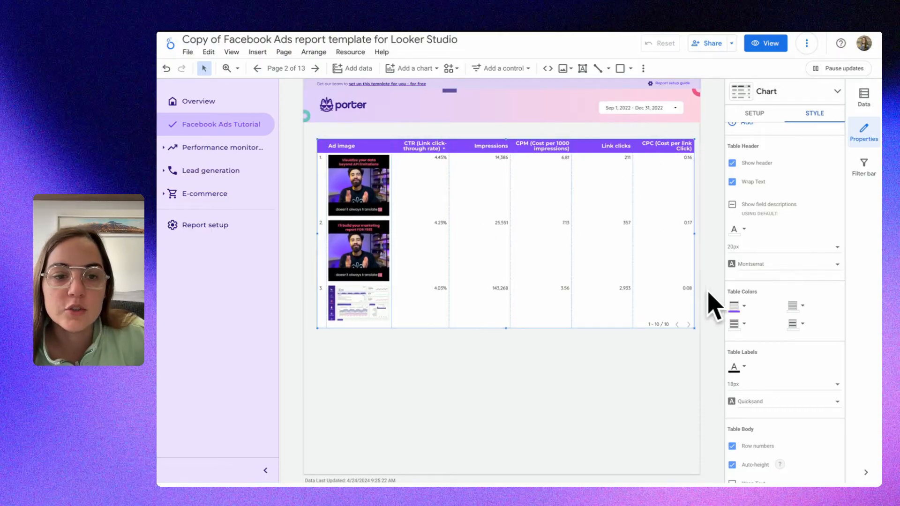
Review the table's remaining style options for body, footer and metrics, and show the chart types it can be switched to
{"action": "scroll", "coordinate": [778, 370], "scroll_direction": "down", "scroll_amount": 5}
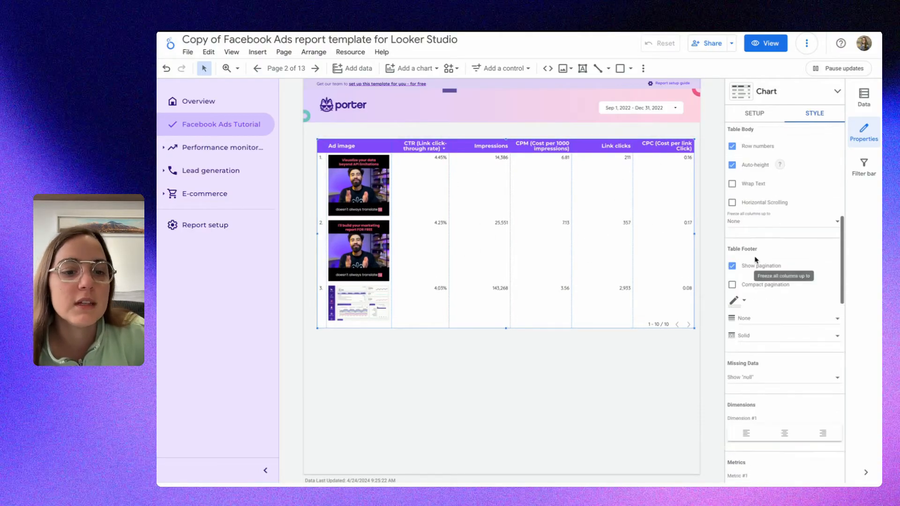
{"action": "scroll", "coordinate": [756, 260], "scroll_direction": "down", "scroll_amount": 8}
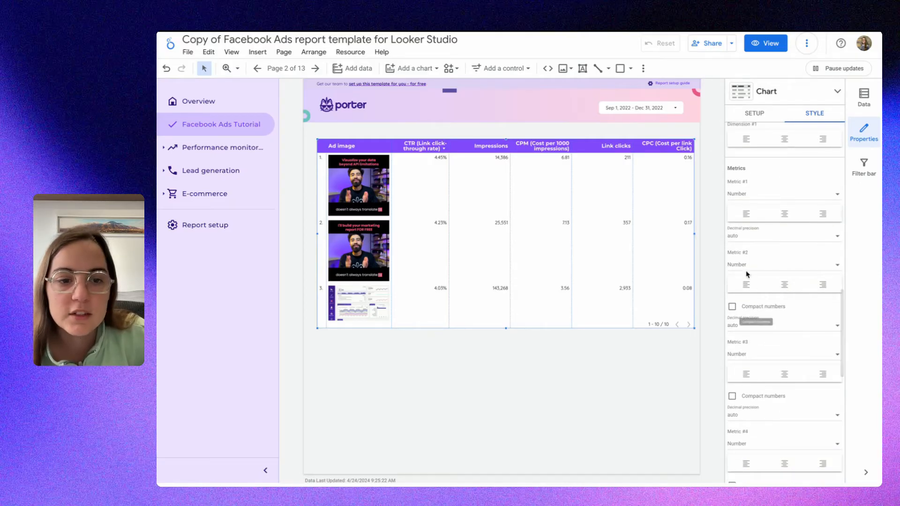
{"action": "scroll", "coordinate": [745, 319], "scroll_direction": "down", "scroll_amount": 2}
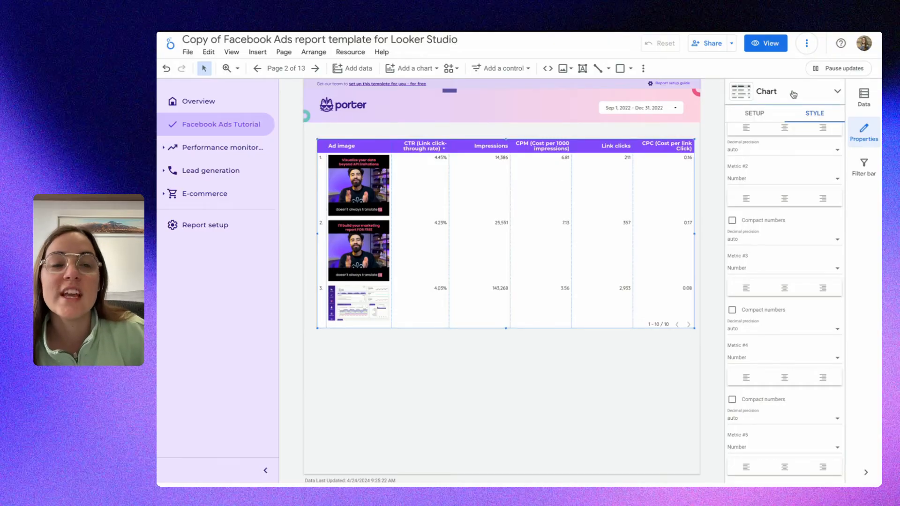
{"action": "left_click", "coordinate": [764, 114]}
{"action": "left_click", "coordinate": [815, 94]}
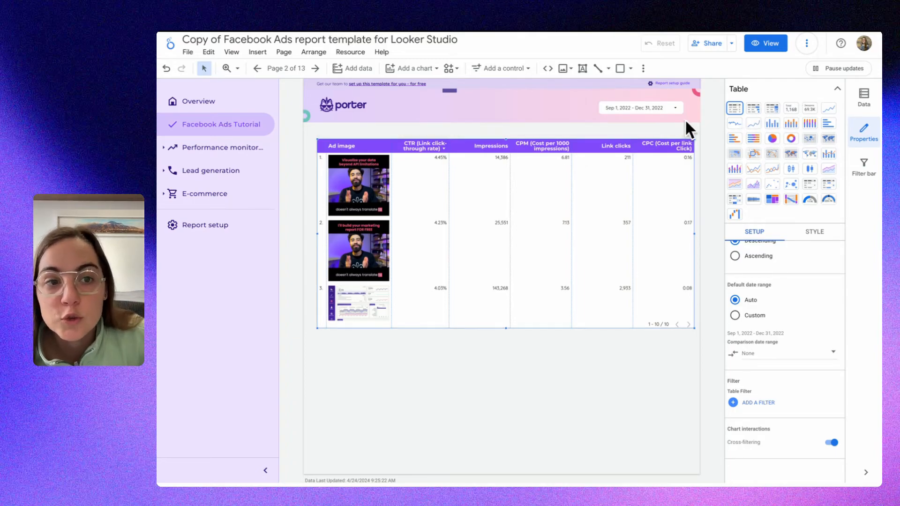
Convert the creative performance table to a table with bars
{"action": "left_click", "coordinate": [832, 93]}
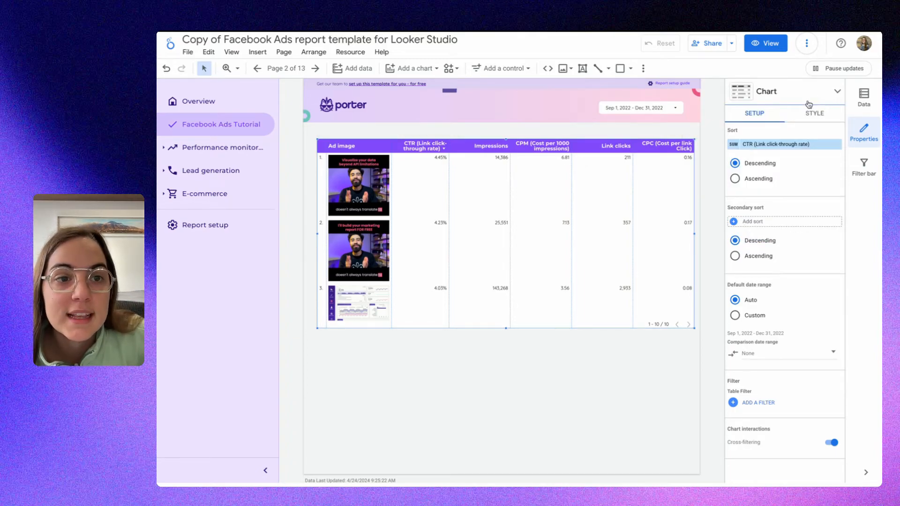
{"action": "left_click", "coordinate": [838, 95]}
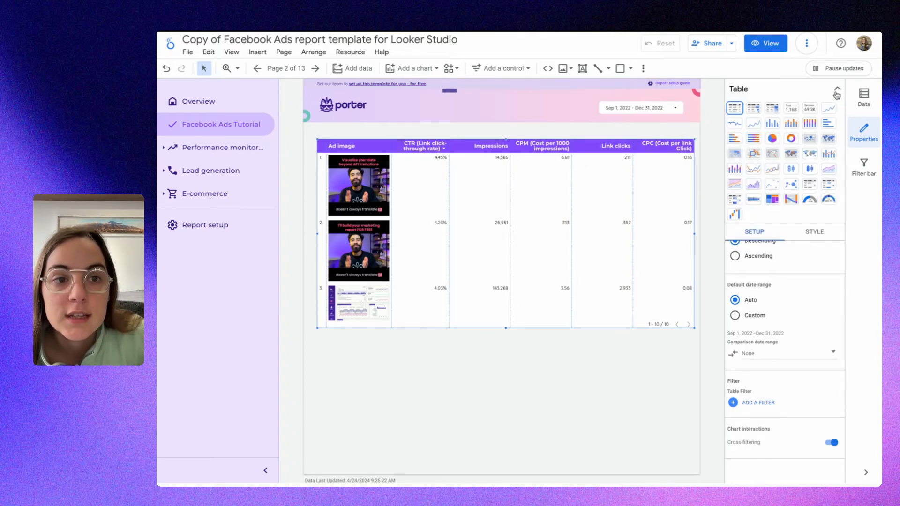
{"action": "left_click", "coordinate": [756, 111]}
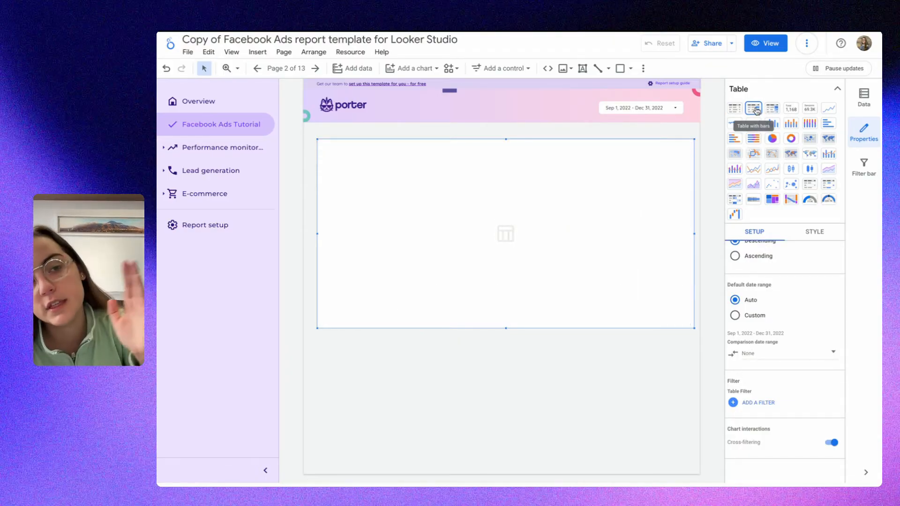
{"action": "scroll", "coordinate": [797, 263], "scroll_direction": "up", "scroll_amount": 10}
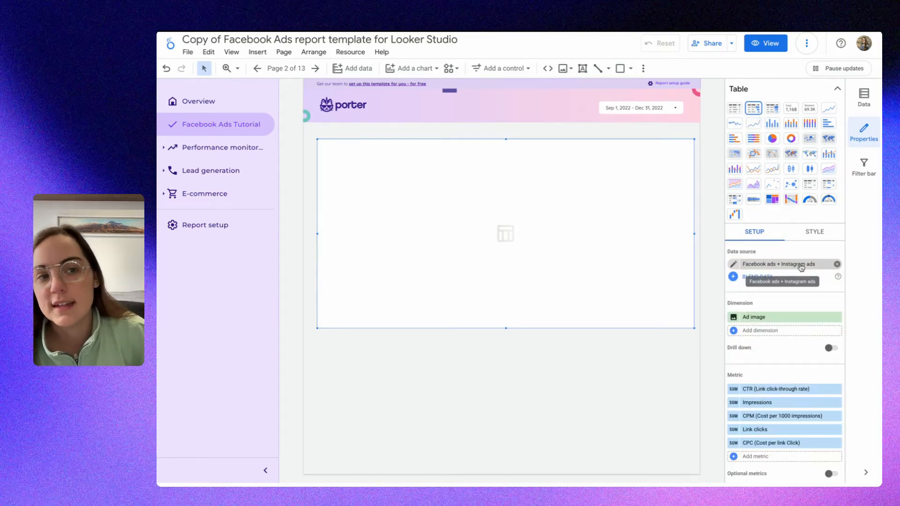
{"action": "left_click", "coordinate": [837, 92]}
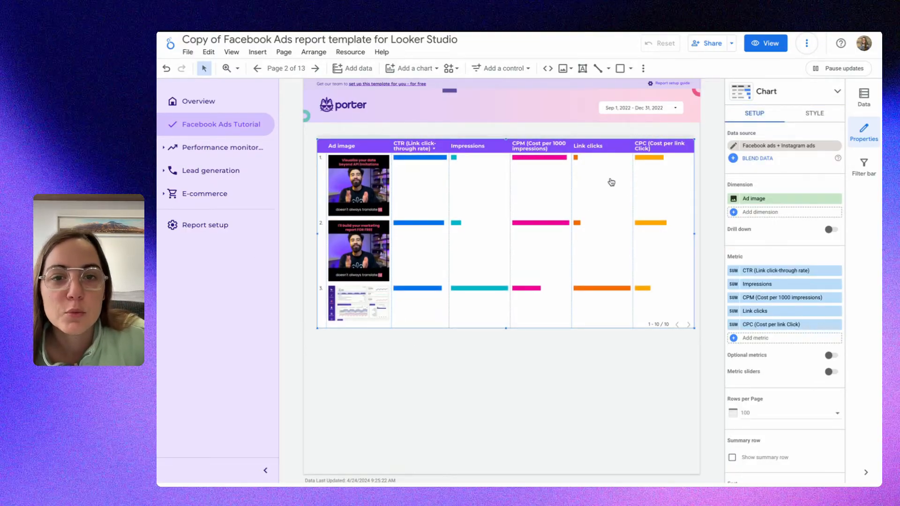
Show the numbers beside the bars for the CTR and Impressions metrics
{"action": "left_click", "coordinate": [826, 114]}
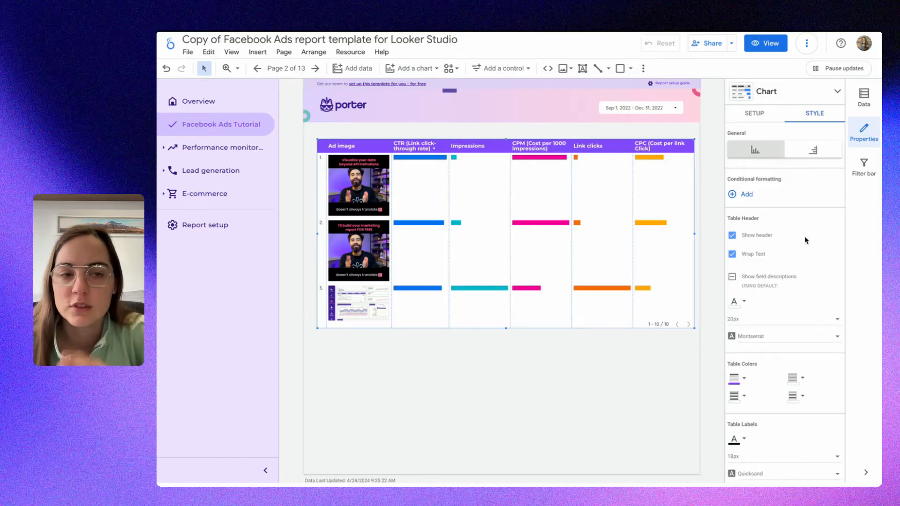
{"action": "scroll", "coordinate": [789, 256], "scroll_direction": "down", "scroll_amount": 7}
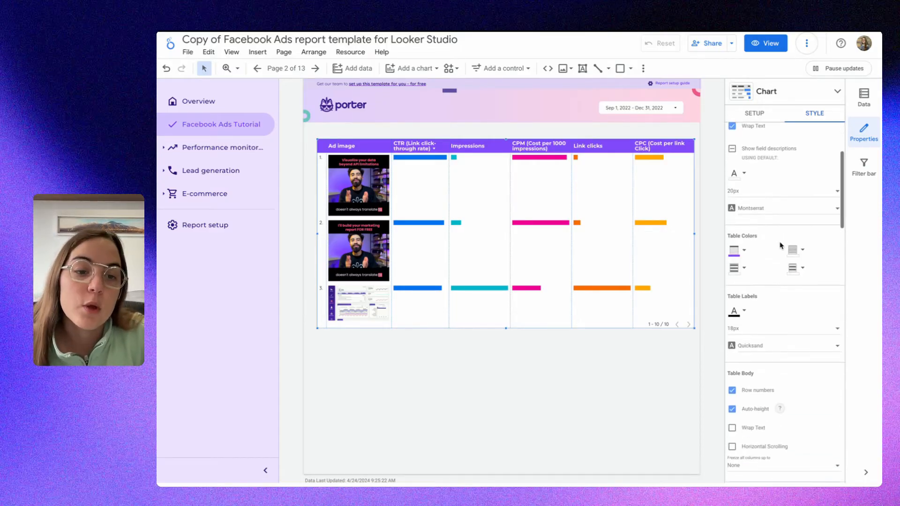
{"action": "scroll", "coordinate": [777, 243], "scroll_direction": "down", "scroll_amount": 6}
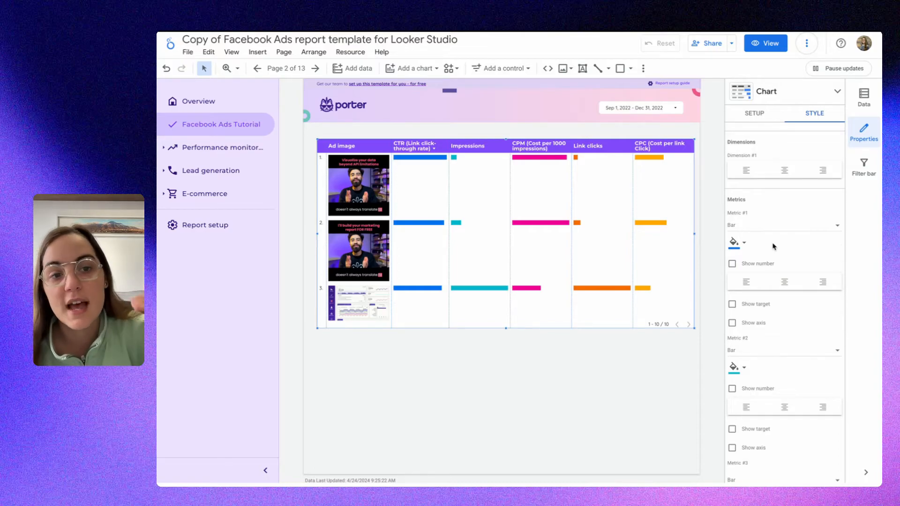
{"action": "scroll", "coordinate": [771, 246], "scroll_direction": "down", "scroll_amount": 1}
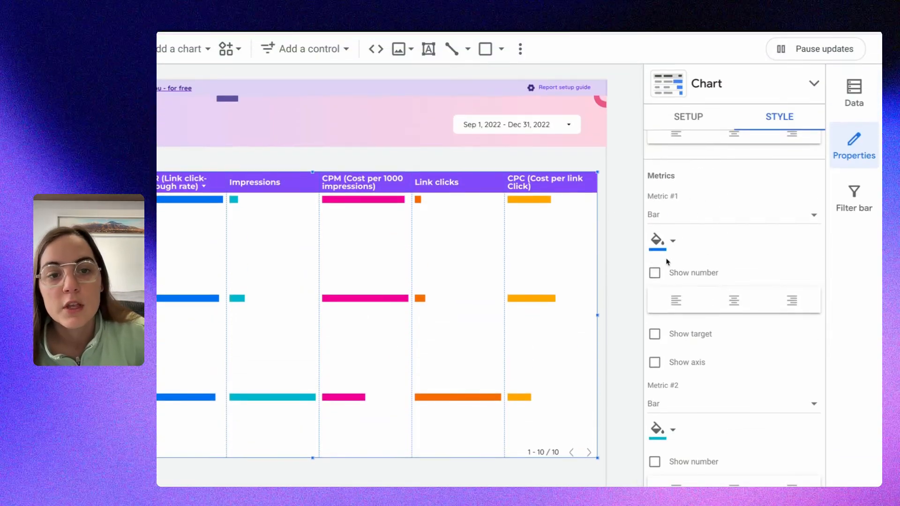
{"action": "left_click", "coordinate": [655, 273]}
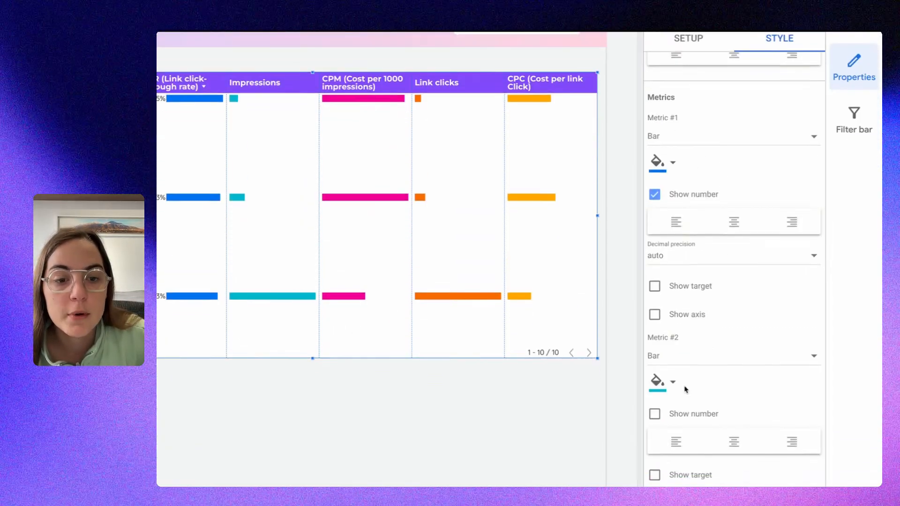
{"action": "left_click", "coordinate": [655, 461]}
{"action": "scroll", "coordinate": [749, 284], "scroll_direction": "down", "scroll_amount": 2}
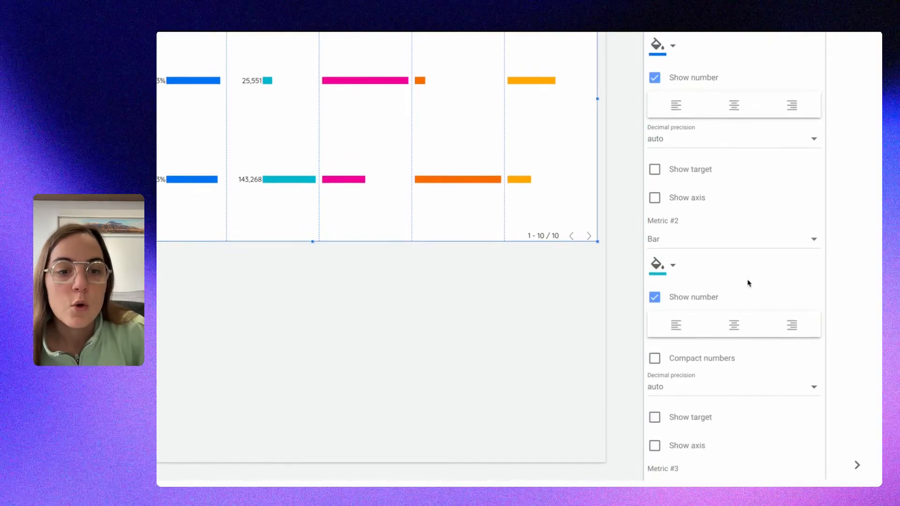
Show the numbers beside the bars for the CPM, Link clicks and CPC metrics
{"action": "scroll", "coordinate": [554, 341], "scroll_direction": "down", "scroll_amount": 5}
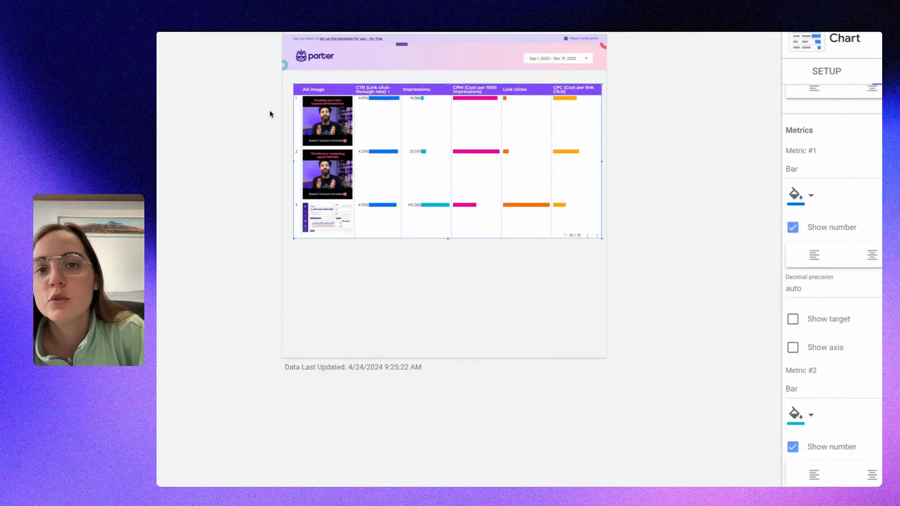
{"action": "scroll", "coordinate": [311, 213], "scroll_direction": "up", "scroll_amount": 5}
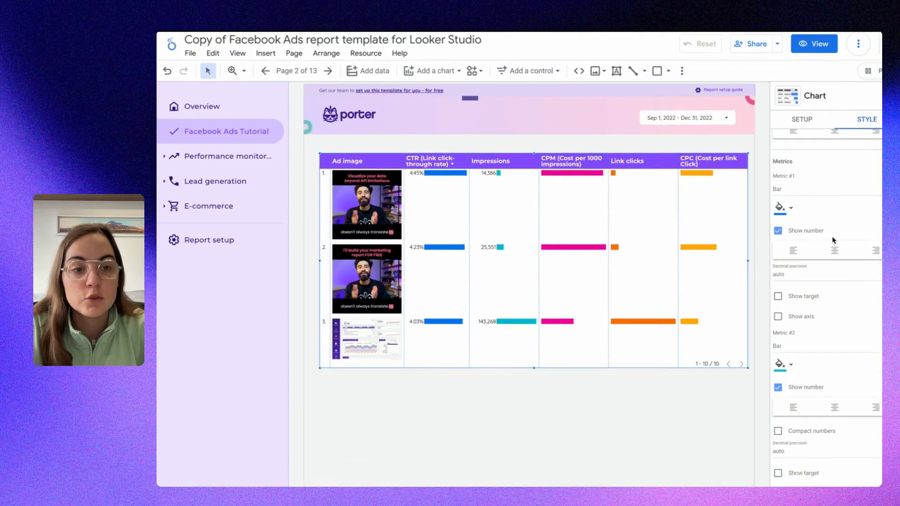
{"action": "scroll", "coordinate": [787, 262], "scroll_direction": "down", "scroll_amount": 5}
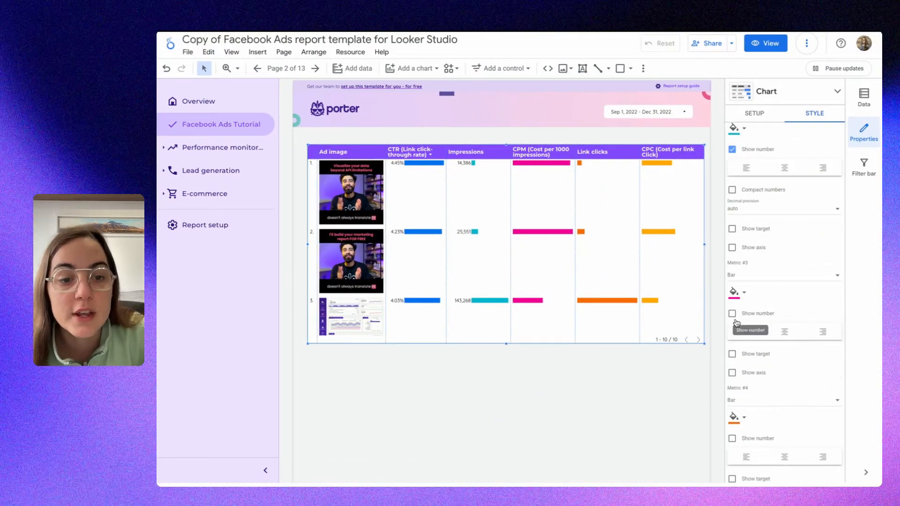
{"action": "left_click", "coordinate": [732, 313]}
{"action": "scroll", "coordinate": [740, 400], "scroll_direction": "down", "scroll_amount": 2}
{"action": "left_click", "coordinate": [732, 401]}
{"action": "scroll", "coordinate": [737, 401], "scroll_direction": "down", "scroll_amount": 3}
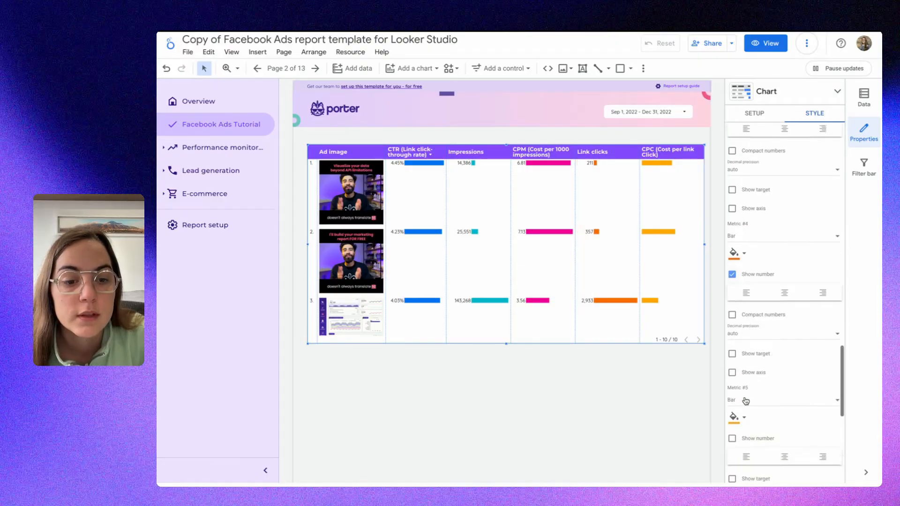
{"action": "left_click", "coordinate": [732, 428]}
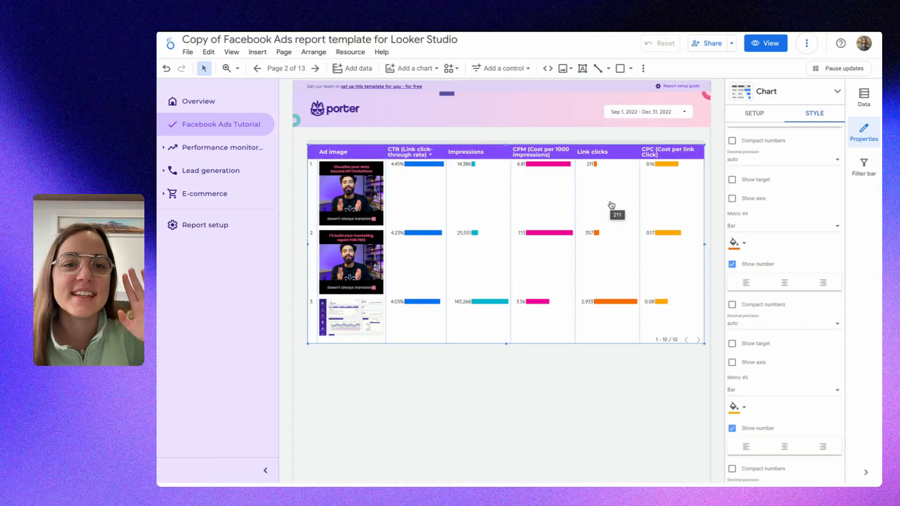
Turn on the target and the axis for the CPC (Cost per link Click) bars
{"action": "scroll", "coordinate": [780, 202], "scroll_direction": "up", "scroll_amount": 15}
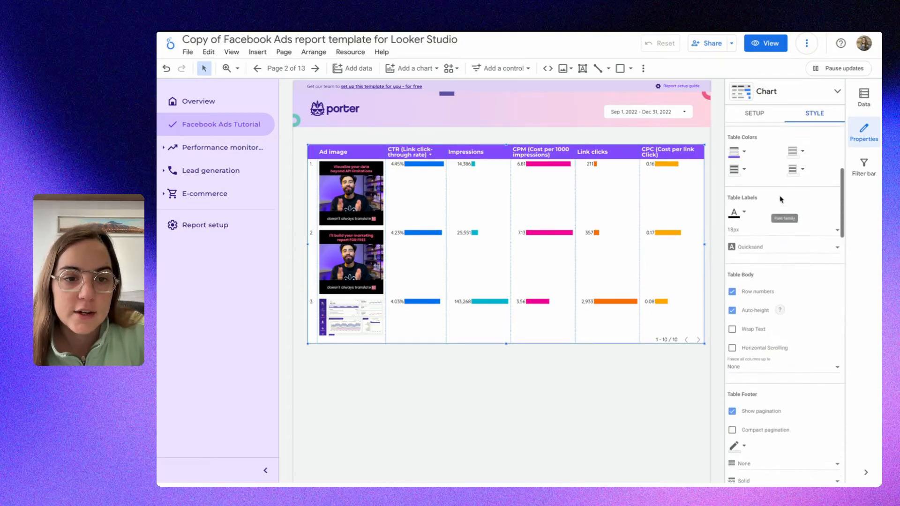
{"action": "scroll", "coordinate": [781, 205], "scroll_direction": "down", "scroll_amount": 10}
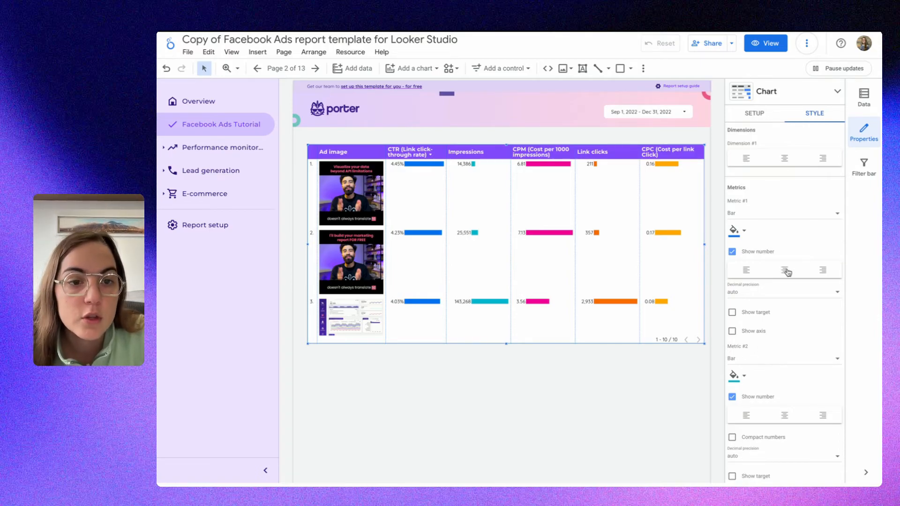
{"action": "scroll", "coordinate": [777, 286], "scroll_direction": "down", "scroll_amount": 6}
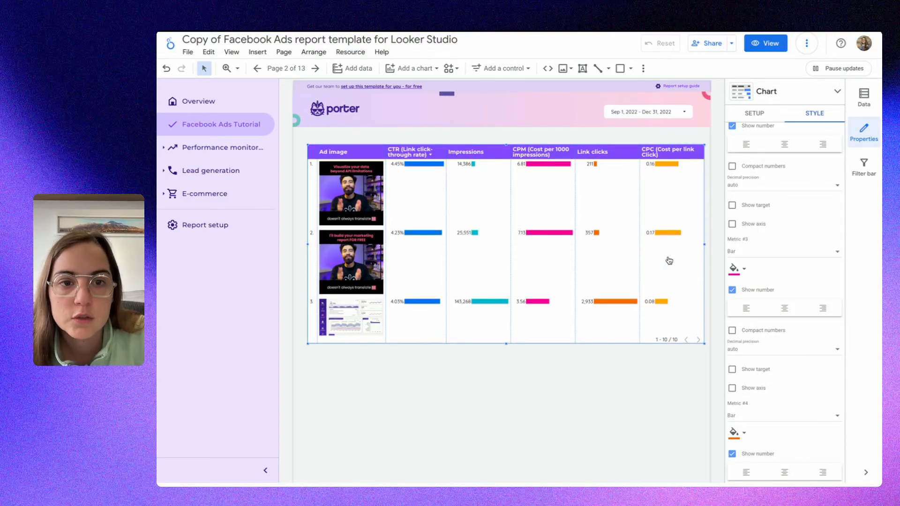
{"action": "scroll", "coordinate": [783, 364], "scroll_direction": "down", "scroll_amount": 2}
{"action": "scroll", "coordinate": [759, 342], "scroll_direction": "down", "scroll_amount": 5}
{"action": "scroll", "coordinate": [745, 342], "scroll_direction": "down", "scroll_amount": 1}
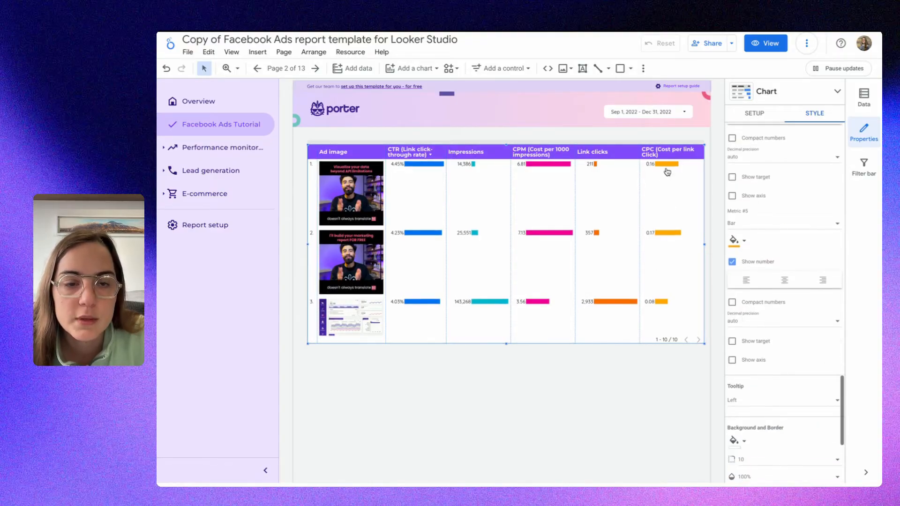
{"action": "left_click", "coordinate": [733, 342]}
{"action": "left_click", "coordinate": [750, 400]}
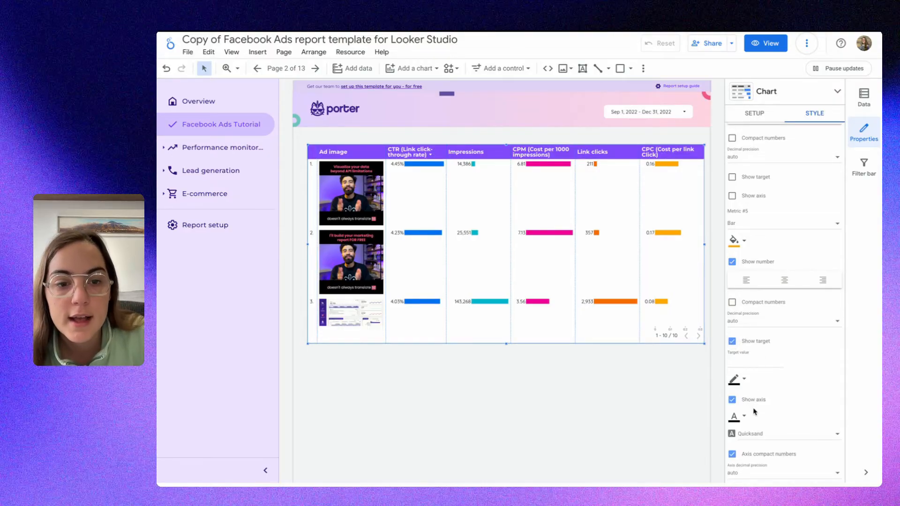
Set the CPC target value to 0.10 and colour its target line with the theme's dark purple
{"action": "scroll", "coordinate": [756, 398], "scroll_direction": "down", "scroll_amount": 2}
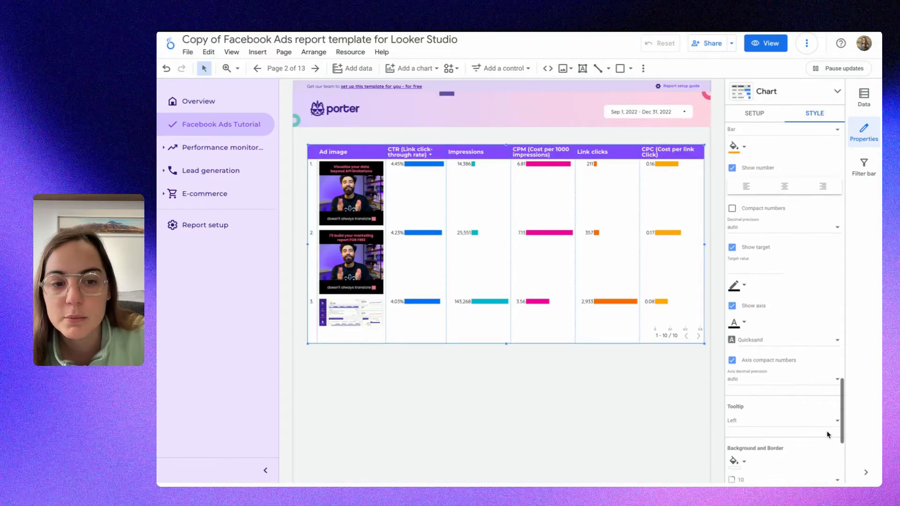
{"action": "left_click", "coordinate": [741, 268]}
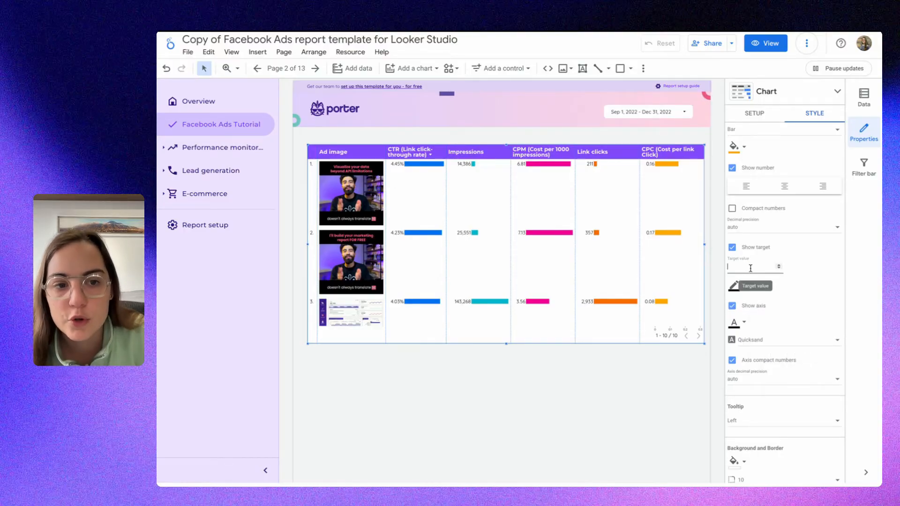
{"action": "type", "text": "0.1"}
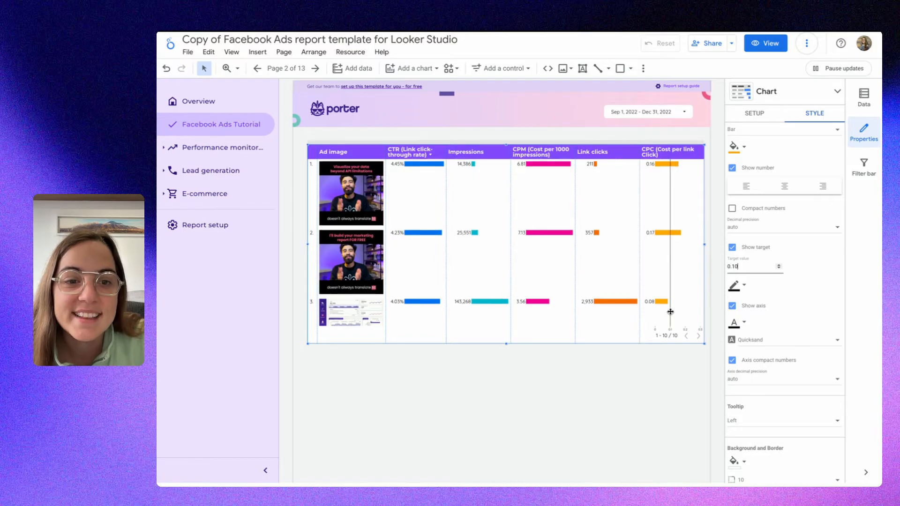
{"action": "left_click", "coordinate": [739, 290]}
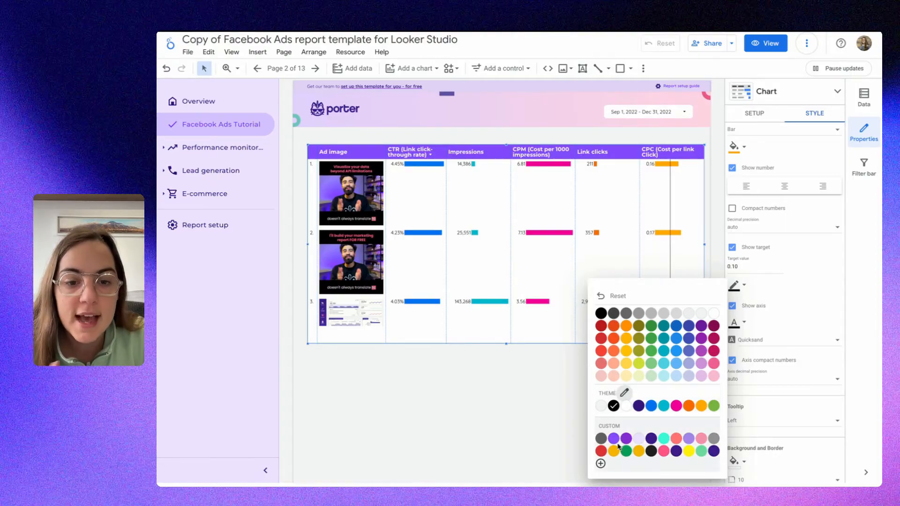
{"action": "left_click", "coordinate": [639, 407]}
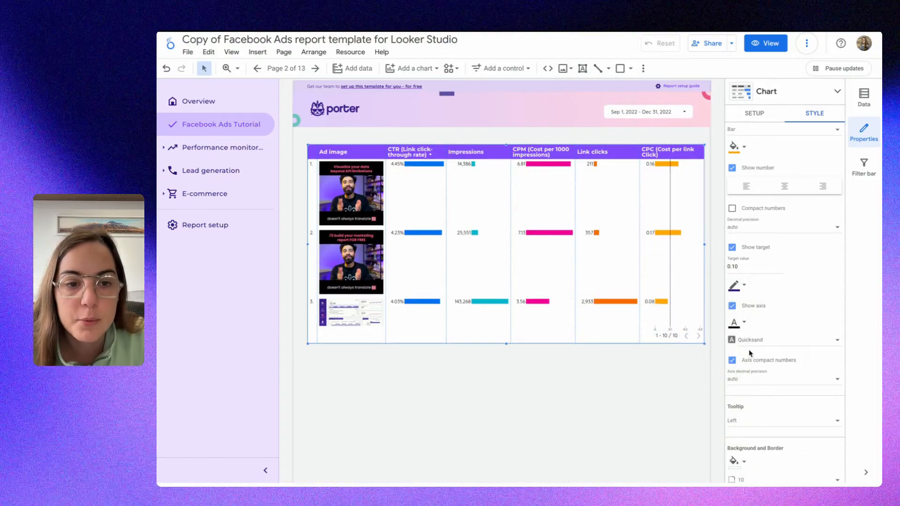
Examine each ad's CPC bar against the target line and axis, comparing it with the ad images and other metrics
{"action": "scroll", "coordinate": [802, 375], "scroll_direction": "down", "scroll_amount": 1}
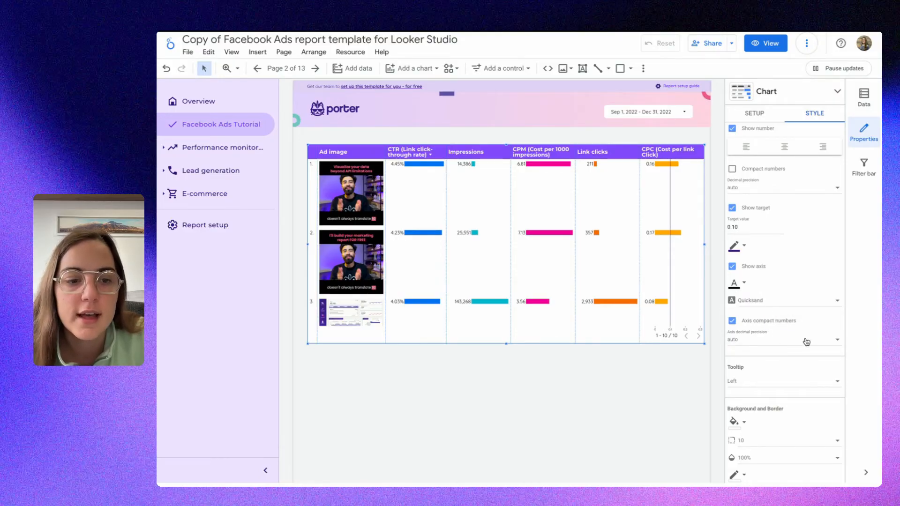
{"action": "scroll", "coordinate": [784, 340], "scroll_direction": "down", "scroll_amount": 1}
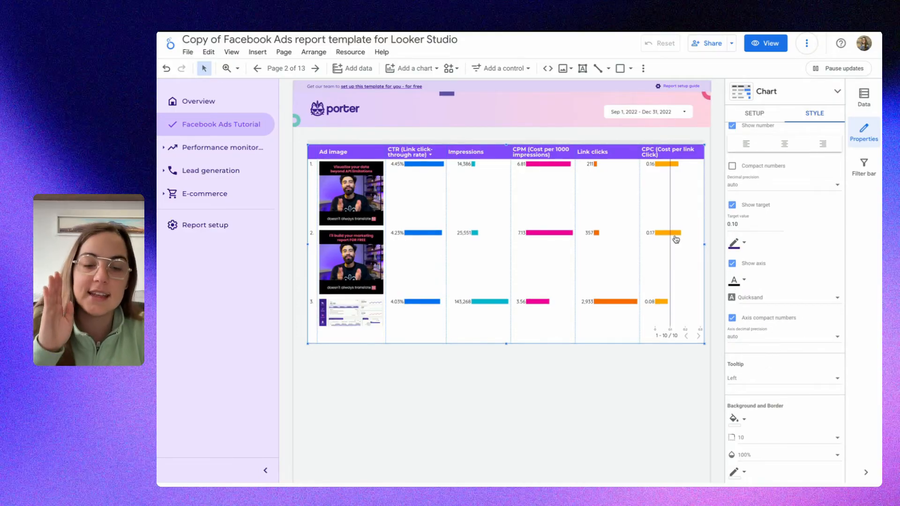
{"action": "scroll", "coordinate": [674, 289], "scroll_direction": "up", "scroll_amount": 5}
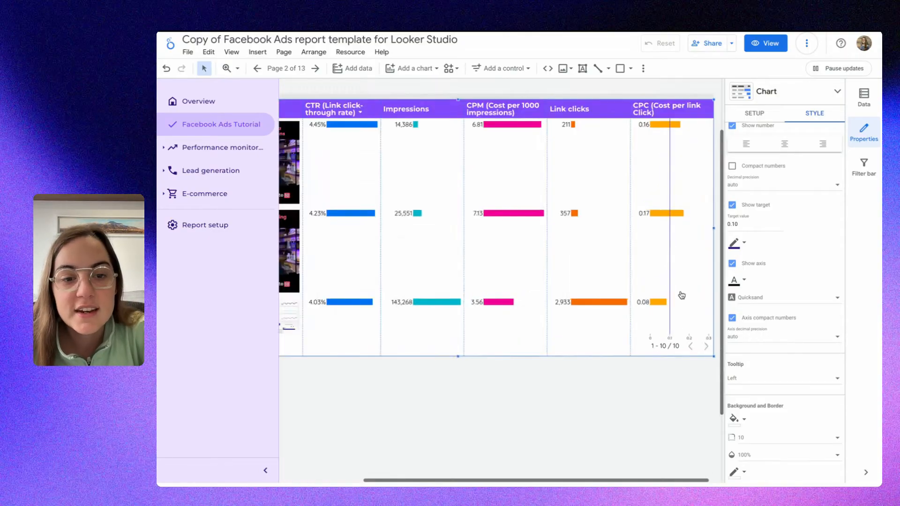
{"action": "scroll", "coordinate": [619, 445], "scroll_direction": "right", "scroll_amount": 2}
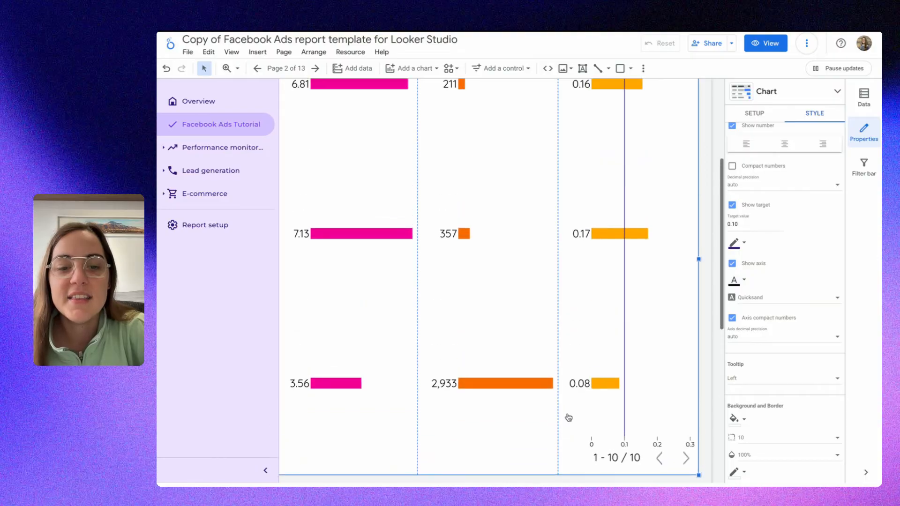
{"action": "scroll", "coordinate": [570, 413], "scroll_direction": "up", "scroll_amount": 3}
{"action": "scroll", "coordinate": [598, 361], "scroll_direction": "down", "scroll_amount": 4}
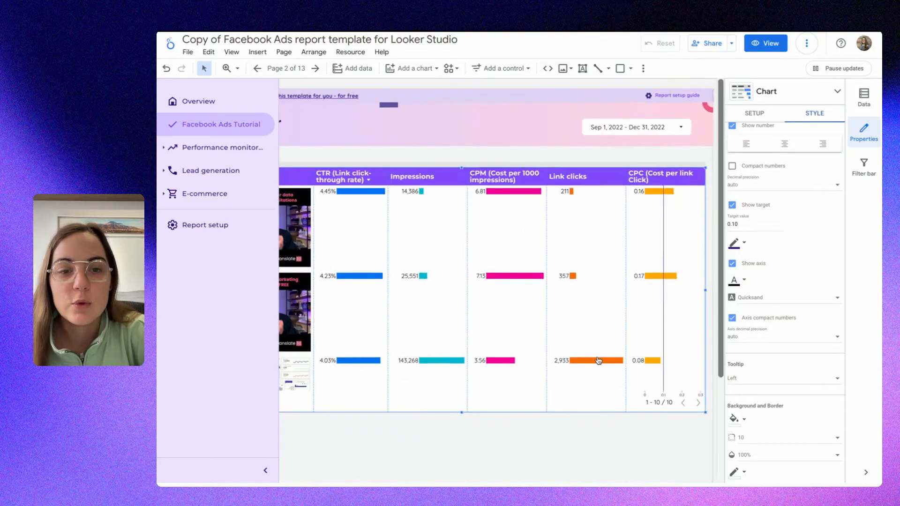
{"action": "scroll", "coordinate": [540, 459], "scroll_direction": "down", "scroll_amount": 3}
{"action": "scroll", "coordinate": [534, 361], "scroll_direction": "up", "scroll_amount": 3}
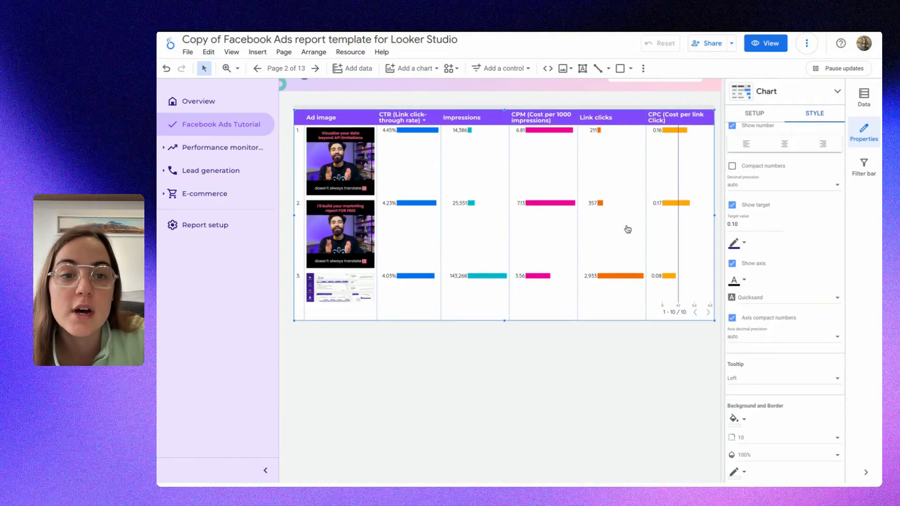
{"action": "scroll", "coordinate": [680, 167], "scroll_direction": "down", "scroll_amount": 1}
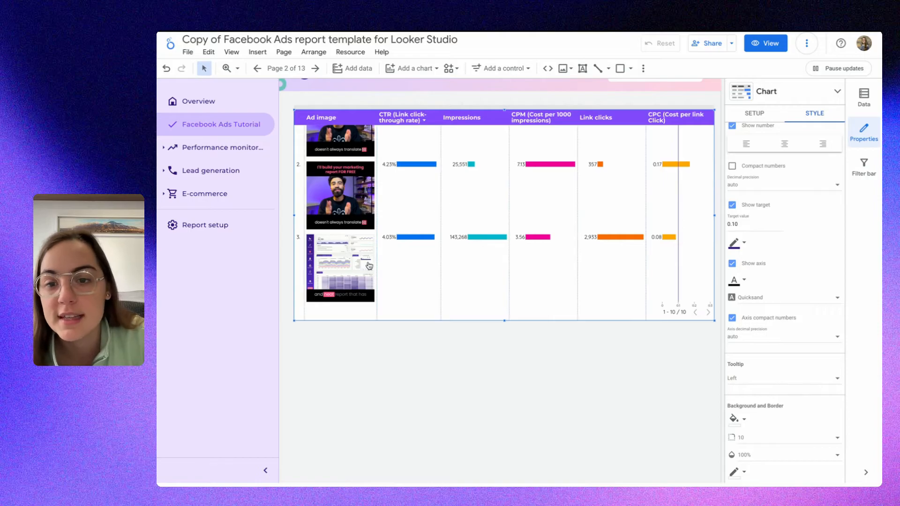
{"action": "mouse_move", "coordinate": [659, 252]}
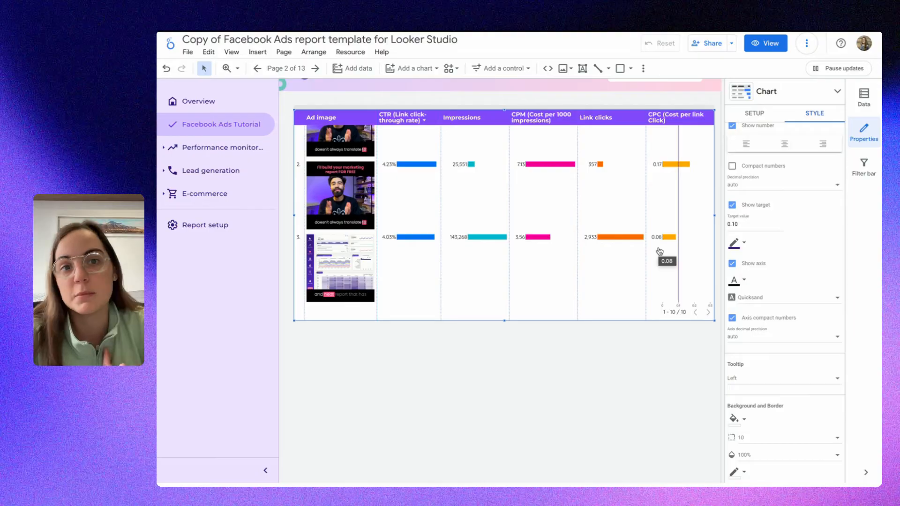
{"action": "scroll", "coordinate": [565, 403], "scroll_direction": "down", "scroll_amount": 5}
{"action": "scroll", "coordinate": [513, 261], "scroll_direction": "up", "scroll_amount": 5}
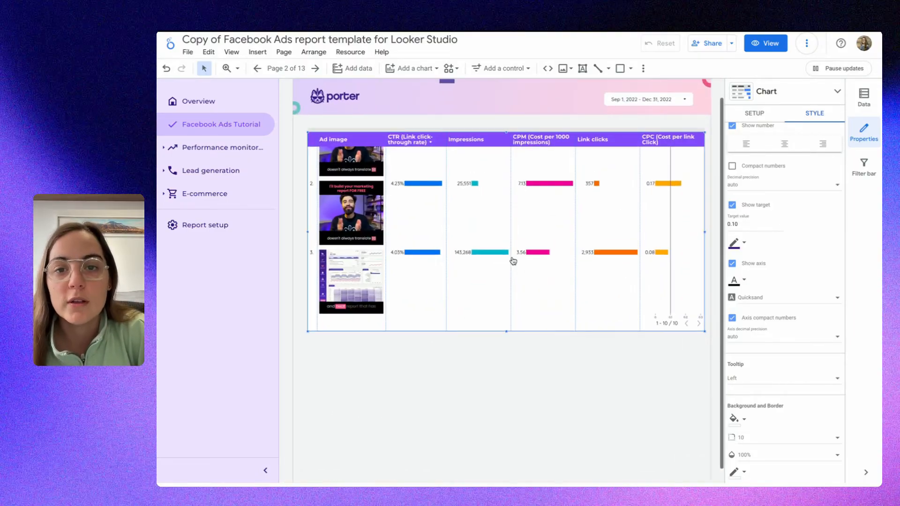
Move the creative performance table lower on the page and add a scorecard in the space freed above it
{"action": "left_click_drag", "start_coordinate": [513, 261], "coordinate": [509, 358]}
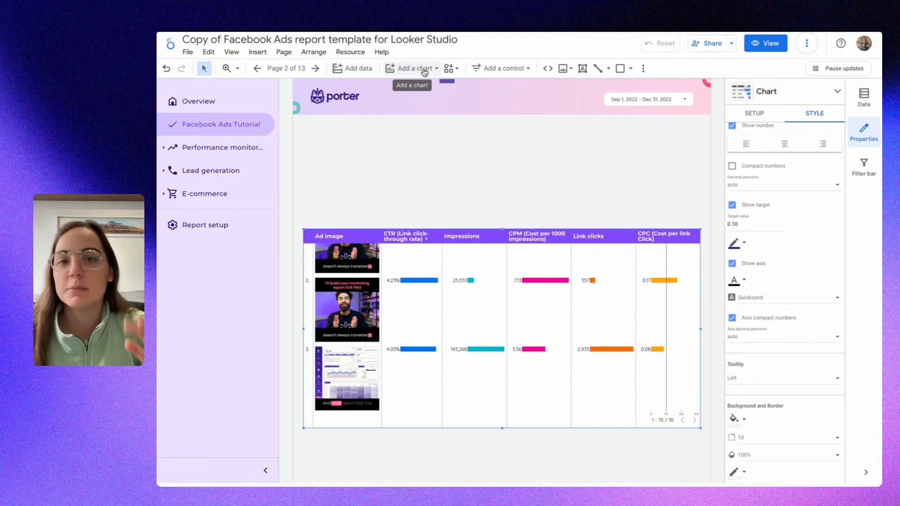
{"action": "left_click", "coordinate": [424, 70]}
{"action": "left_click", "coordinate": [401, 141]}
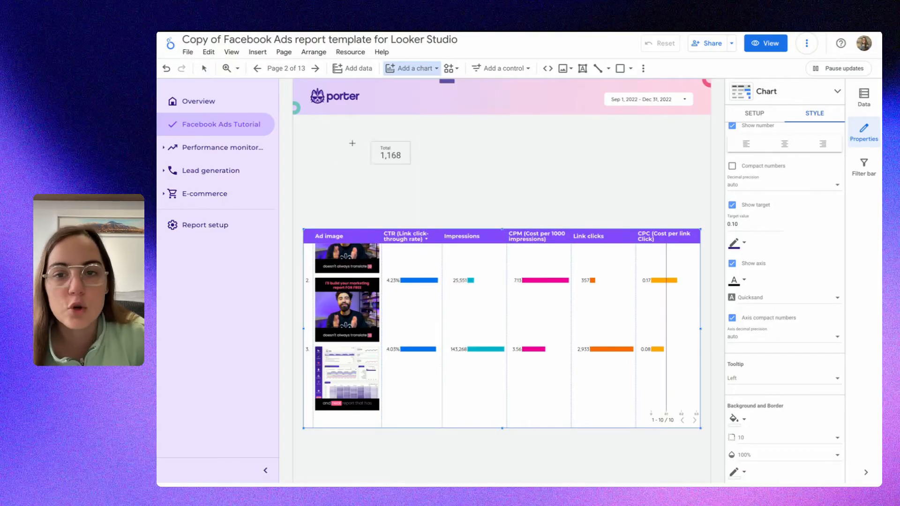
{"action": "left_click", "coordinate": [337, 150]}
{"action": "left_click_drag", "start_coordinate": [358, 164], "coordinate": [423, 182]}
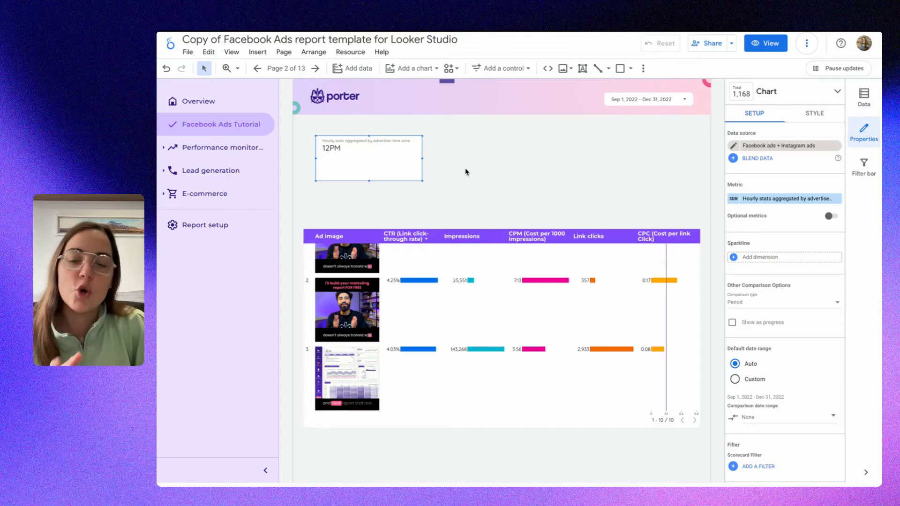
Replace the new scorecard's metric with Amount spent
{"action": "left_click", "coordinate": [772, 199]}
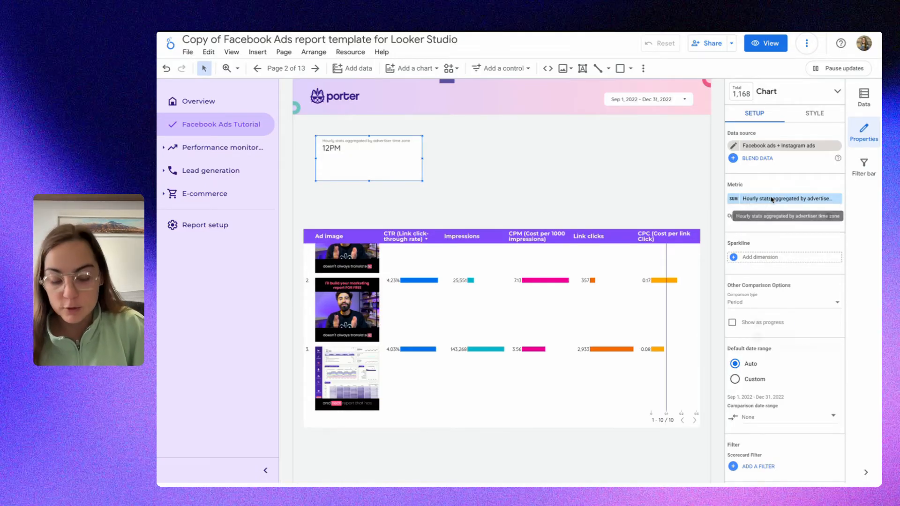
{"action": "type", "text": "amount"}
{"action": "left_click", "coordinate": [782, 232]}
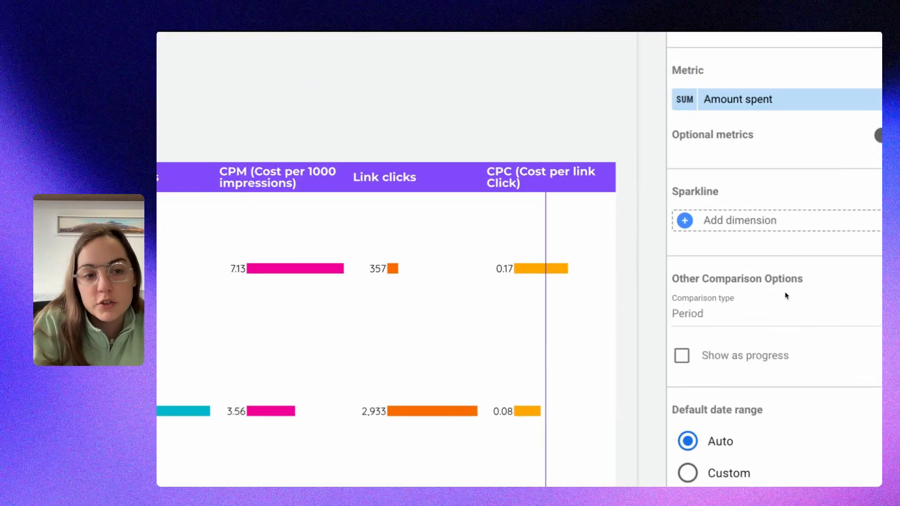
Compare the Amount spent scorecard with a target value of 800 and show it as progress
{"action": "left_click", "coordinate": [669, 324]}
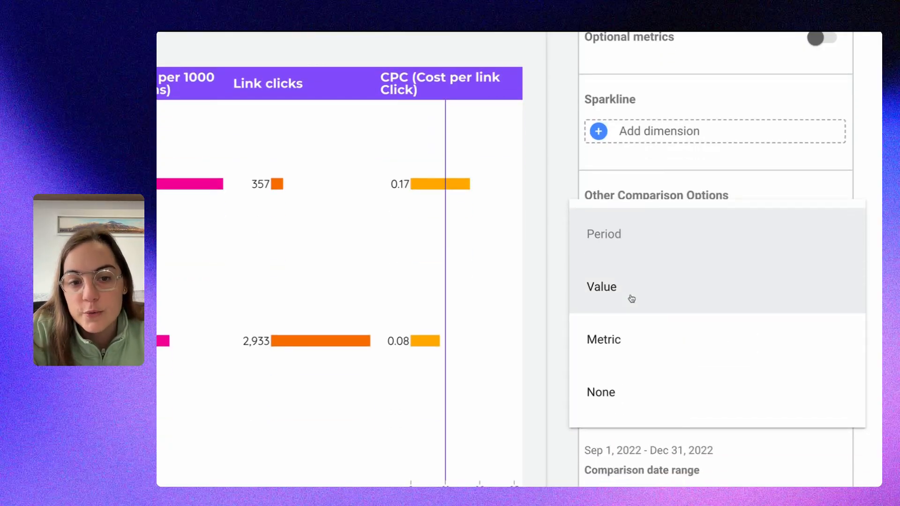
{"action": "left_click", "coordinate": [632, 298]}
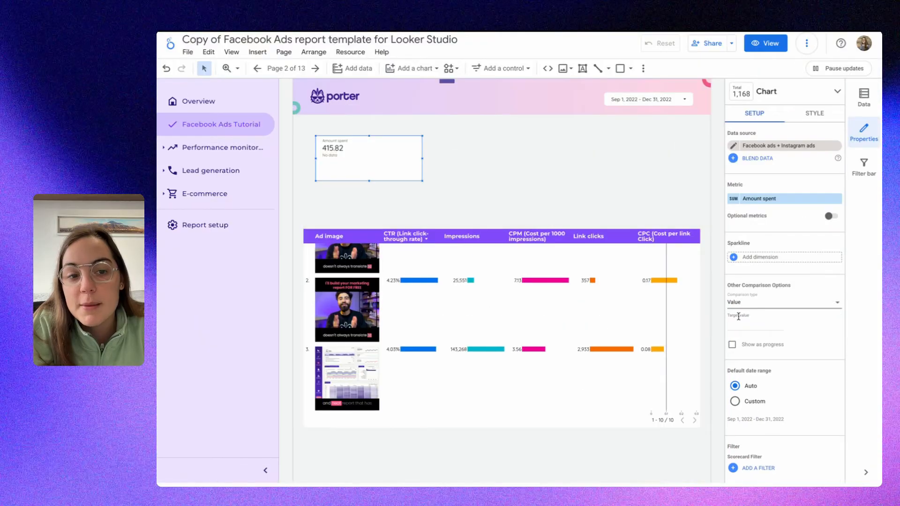
{"action": "left_click", "coordinate": [744, 324]}
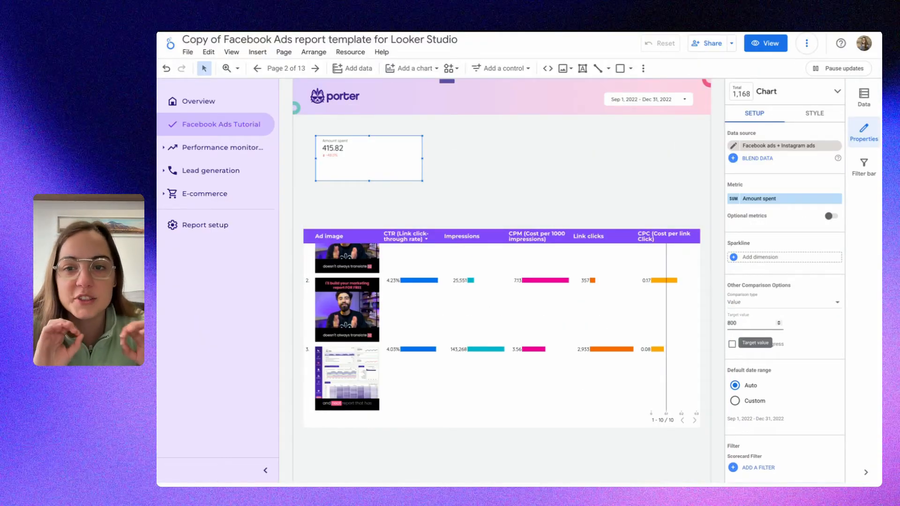
{"action": "left_click", "coordinate": [733, 347]}
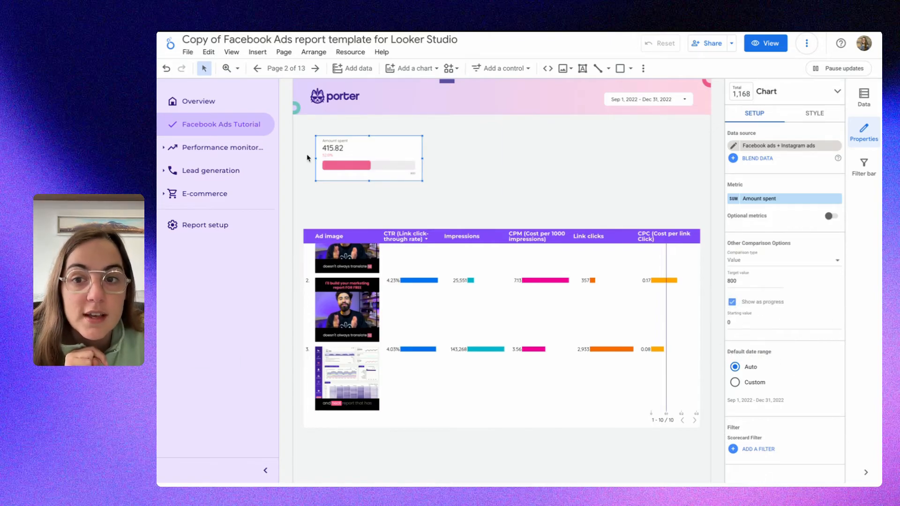
Colour the scorecard's negative change green and its positive change pinkish red, so spending below target reads as good
{"action": "scroll", "coordinate": [363, 153], "scroll_direction": "up", "scroll_amount": 5}
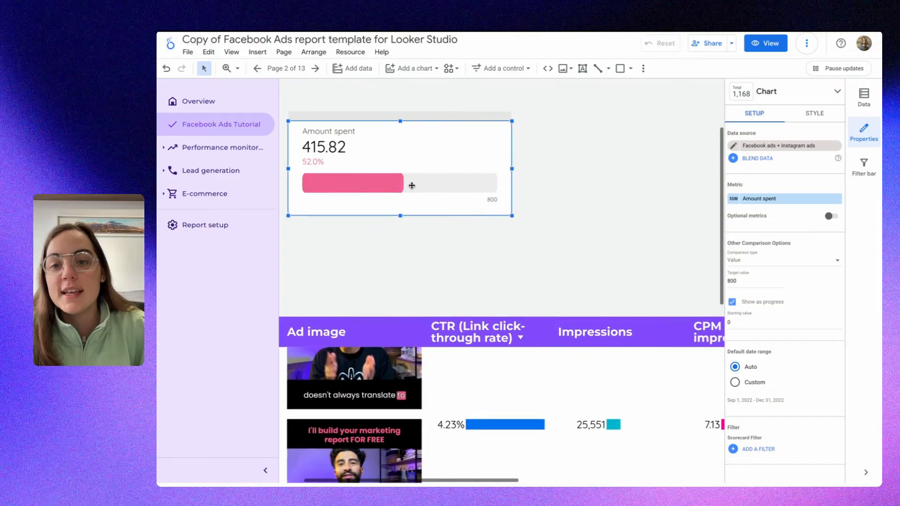
{"action": "scroll", "coordinate": [412, 185], "scroll_direction": "left", "scroll_amount": 1}
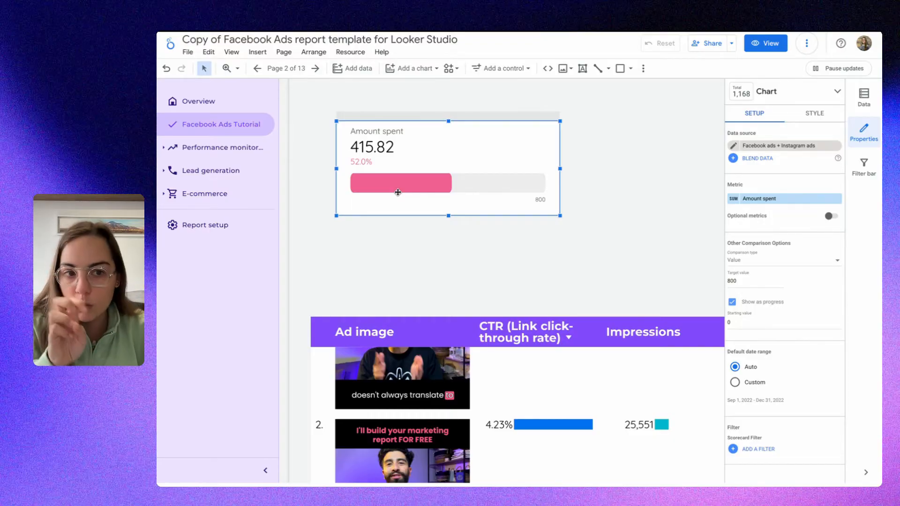
{"action": "scroll", "coordinate": [459, 219], "scroll_direction": "down", "scroll_amount": 5}
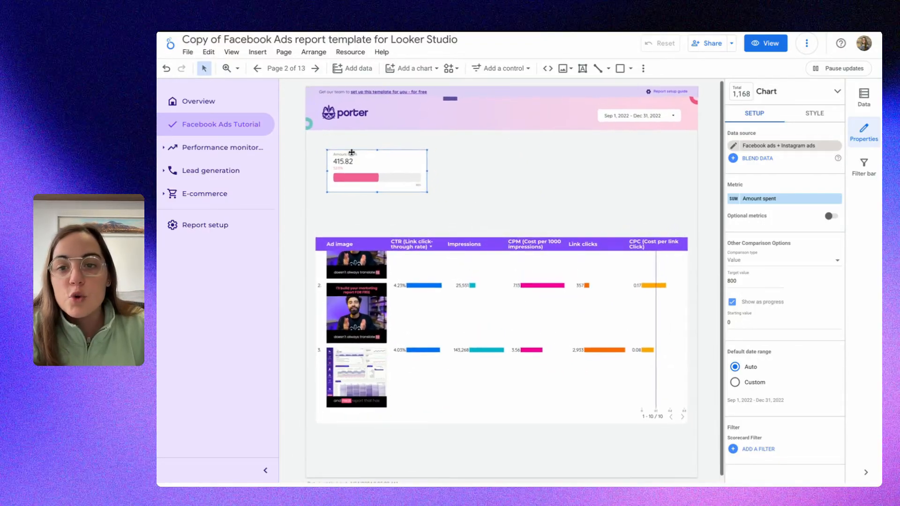
{"action": "scroll", "coordinate": [332, 159], "scroll_direction": "up", "scroll_amount": 3}
{"action": "scroll", "coordinate": [333, 159], "scroll_direction": "up", "scroll_amount": 3}
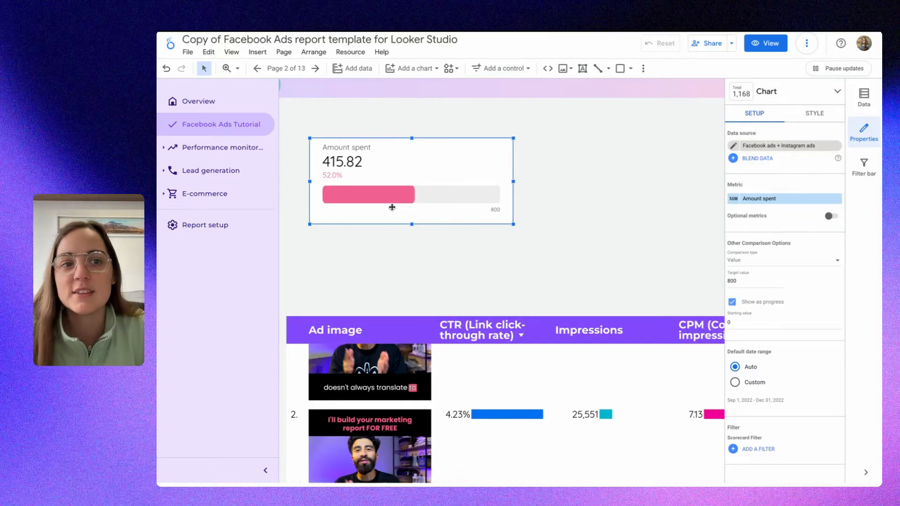
{"action": "left_click", "coordinate": [822, 117]}
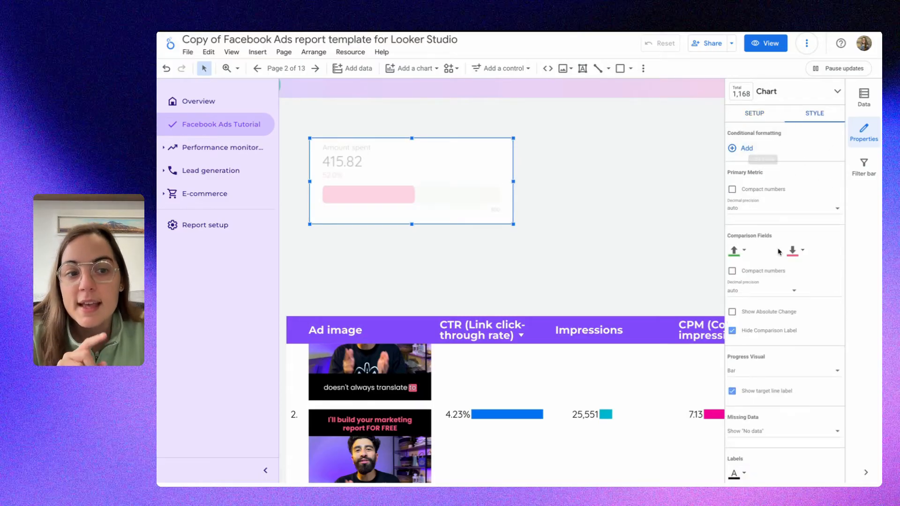
{"action": "left_click", "coordinate": [801, 253]}
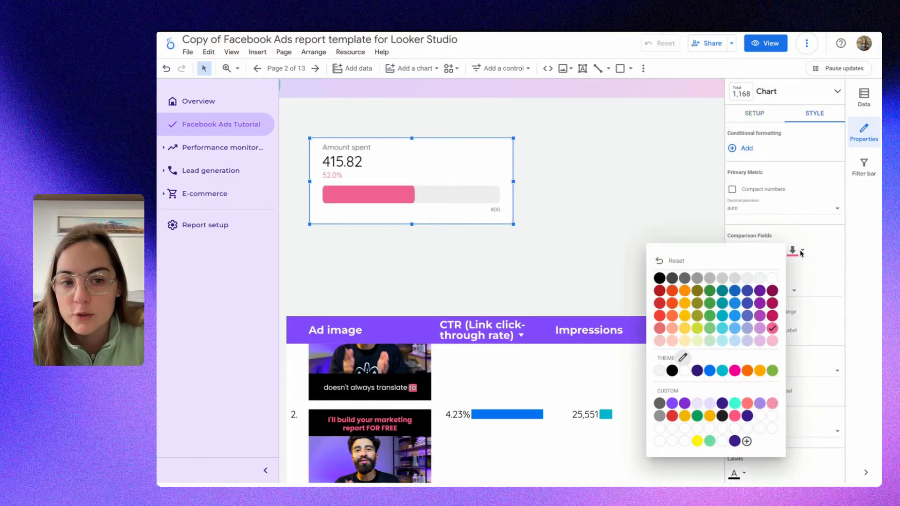
{"action": "left_click", "coordinate": [709, 317]}
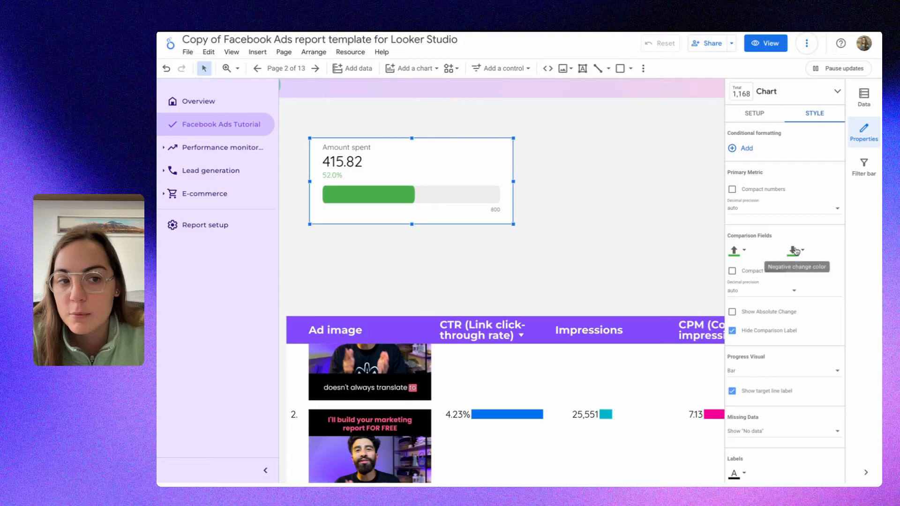
{"action": "left_click", "coordinate": [736, 252]}
{"action": "left_click", "coordinate": [679, 420]}
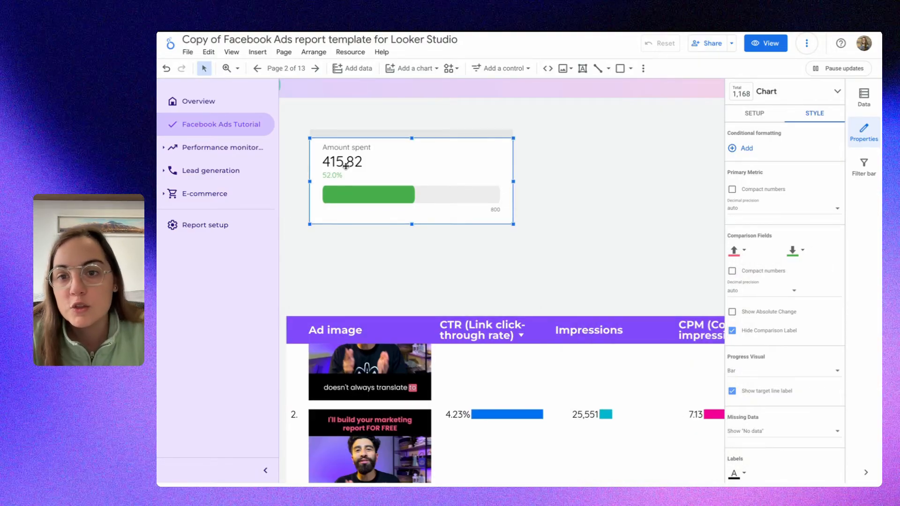
Move the creative performance table up slightly to sit closer beneath the Amount spent scorecard
{"action": "scroll", "coordinate": [347, 228], "scroll_direction": "down", "scroll_amount": 3}
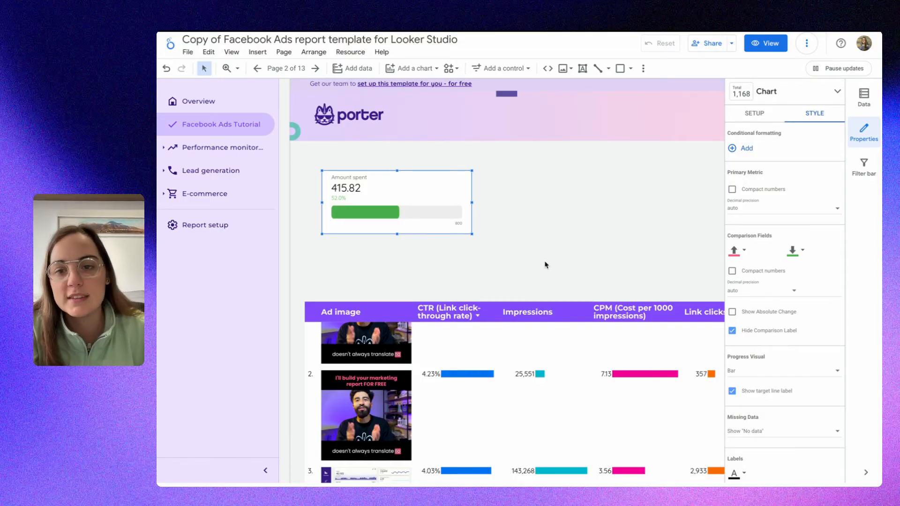
{"action": "scroll", "coordinate": [542, 261], "scroll_direction": "down", "scroll_amount": 2}
{"action": "scroll", "coordinate": [337, 151], "scroll_direction": "up", "scroll_amount": 2}
{"action": "scroll", "coordinate": [337, 151], "scroll_direction": "up", "scroll_amount": 2}
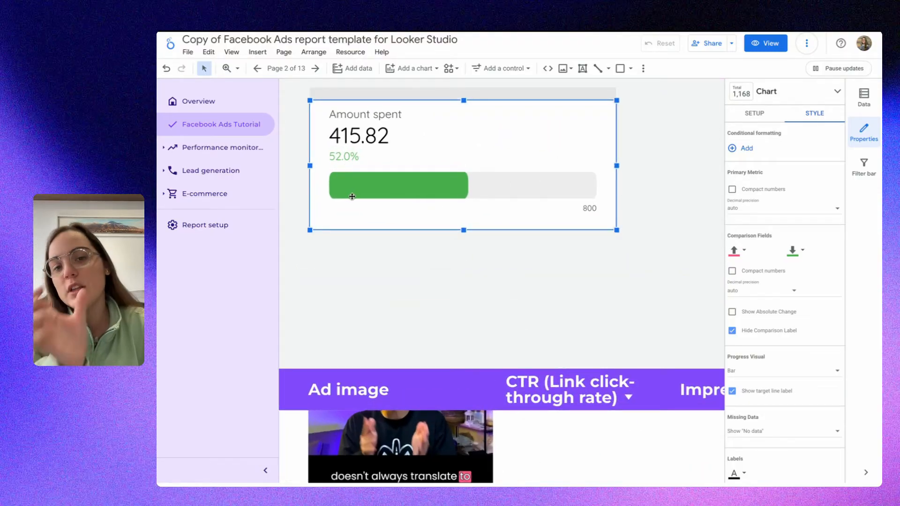
{"action": "scroll", "coordinate": [497, 257], "scroll_direction": "down", "scroll_amount": 4}
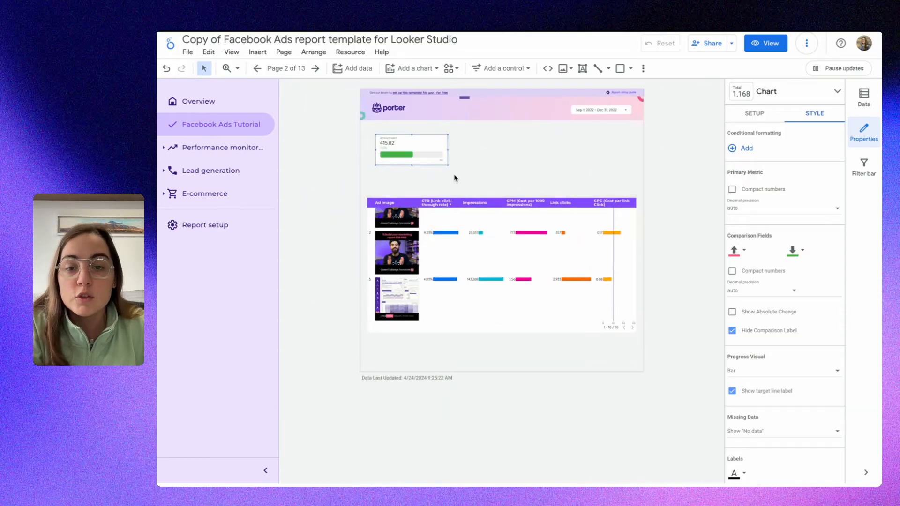
{"action": "scroll", "coordinate": [473, 178], "scroll_direction": "up", "scroll_amount": 3}
{"action": "left_click", "coordinate": [495, 177]}
{"action": "scroll", "coordinate": [502, 182], "scroll_direction": "down", "scroll_amount": 3}
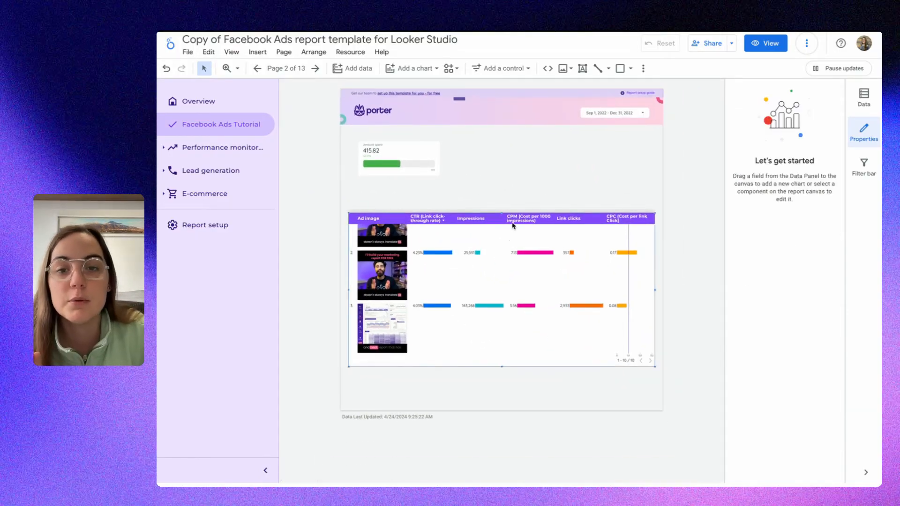
{"action": "left_click_drag", "start_coordinate": [513, 226], "coordinate": [513, 209]}
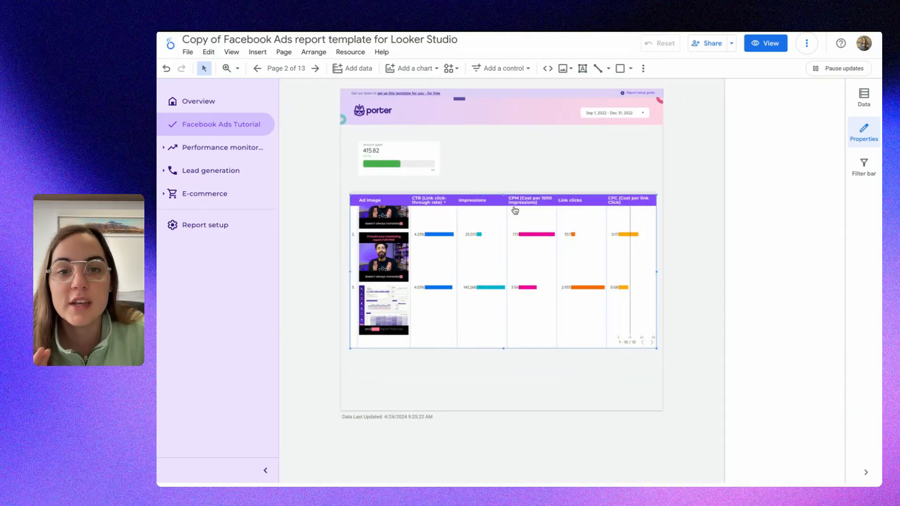
Review the Overview page's charts and browse the fields available in the Facebook ads + Instagram ads data source
{"action": "left_click", "coordinate": [190, 111]}
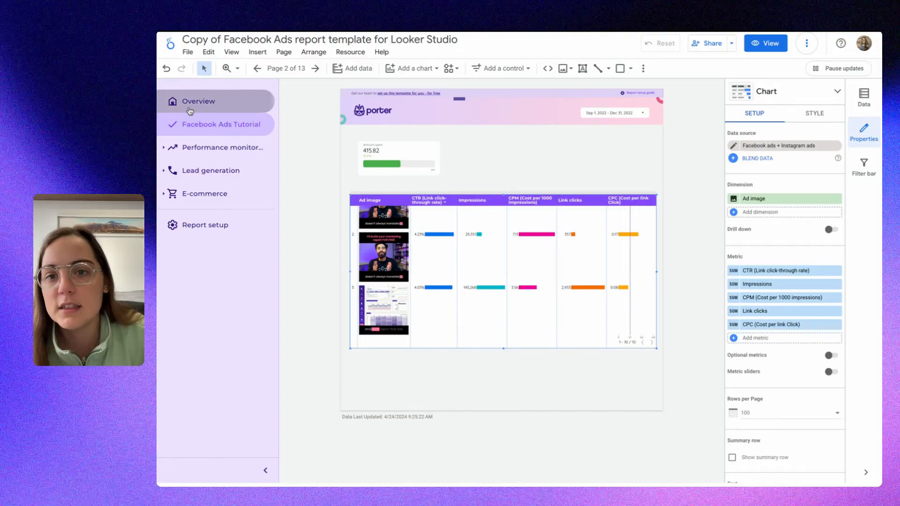
{"action": "scroll", "coordinate": [441, 356], "scroll_direction": "down", "scroll_amount": 3}
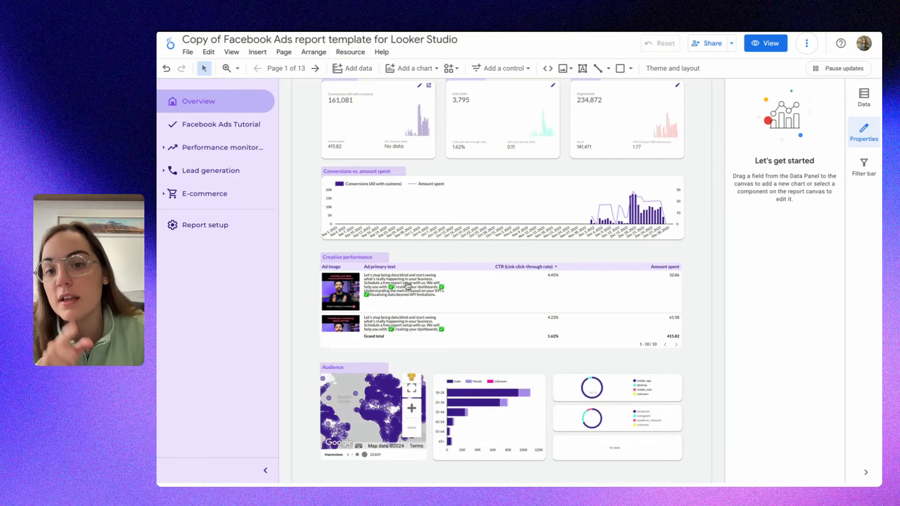
{"action": "left_click", "coordinate": [864, 98]}
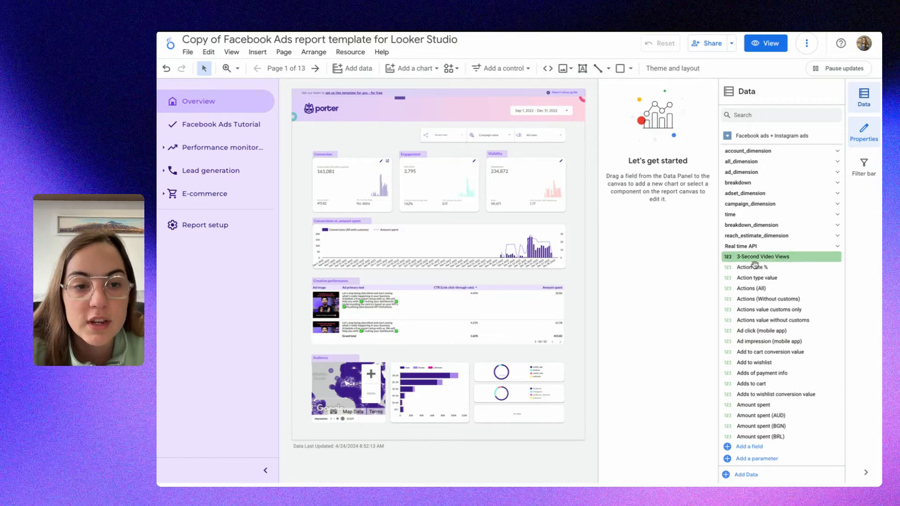
{"action": "left_click", "coordinate": [805, 194]}
{"action": "left_click", "coordinate": [805, 194]}
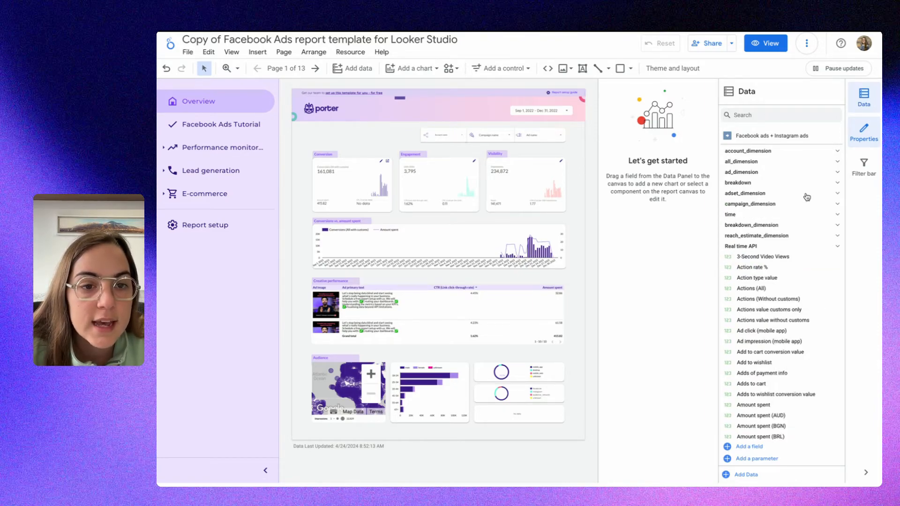
{"action": "scroll", "coordinate": [783, 227], "scroll_direction": "down", "scroll_amount": 4}
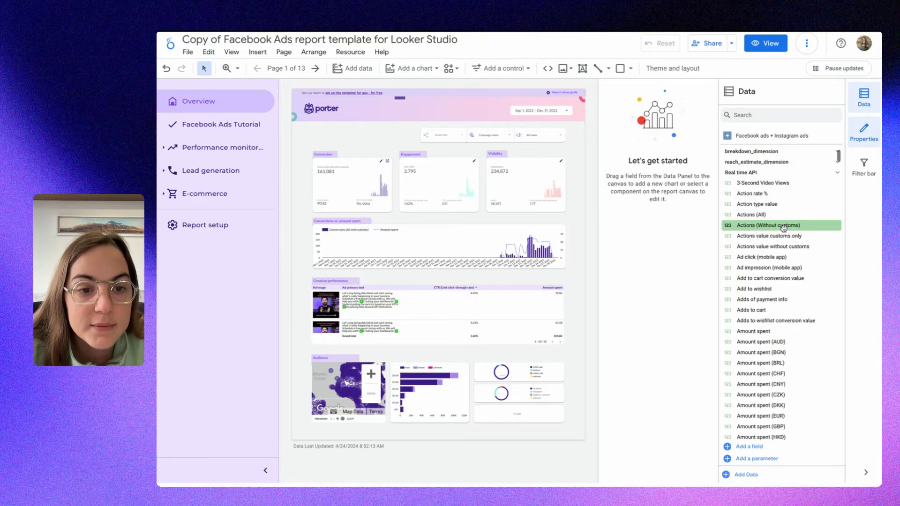
{"action": "scroll", "coordinate": [784, 227], "scroll_direction": "down", "scroll_amount": 7}
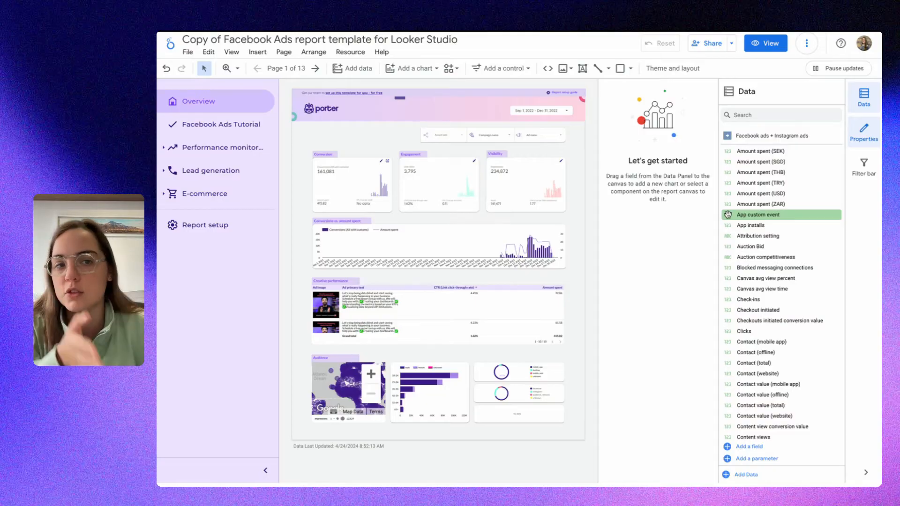
Open the Peak hours page and examine the Peak hours and days table together with its dimensions and metric
{"action": "left_click", "coordinate": [194, 148]}
{"action": "left_click", "coordinate": [213, 241]}
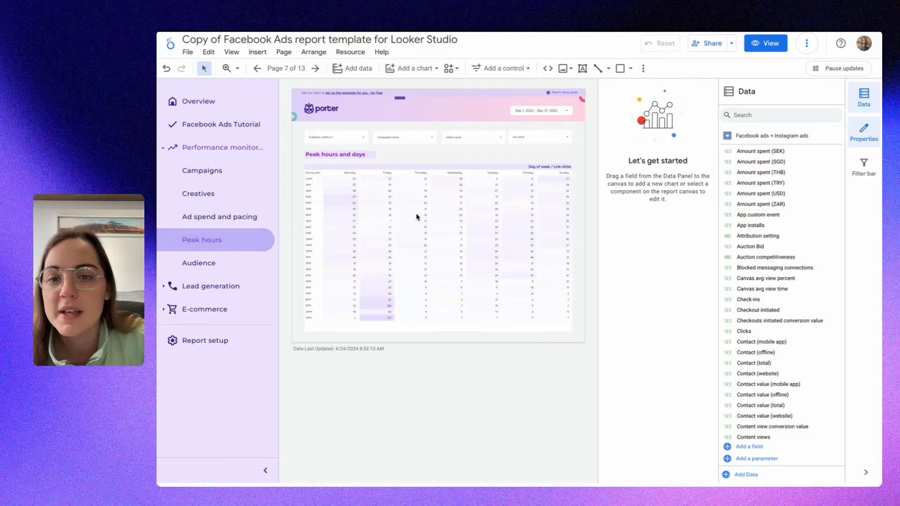
{"action": "left_click", "coordinate": [864, 105]}
{"action": "left_click", "coordinate": [442, 223]}
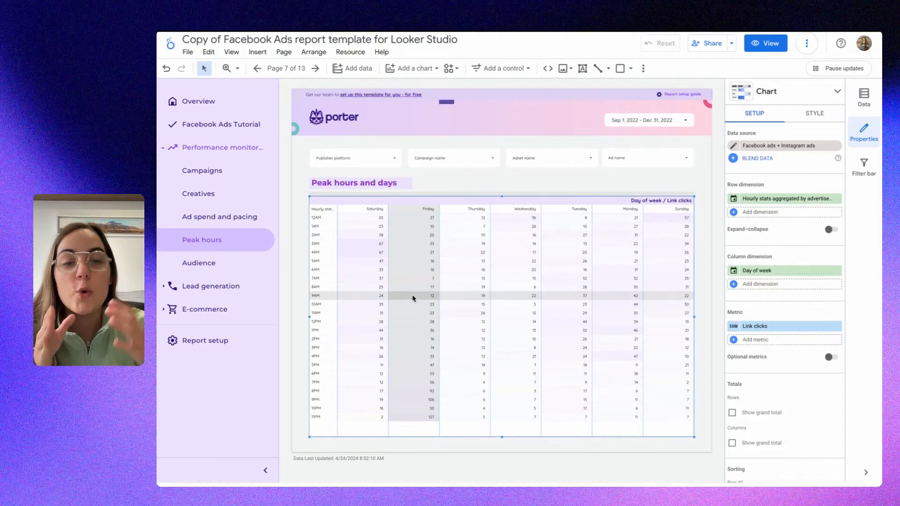
{"action": "mouse_move", "coordinate": [413, 298]}
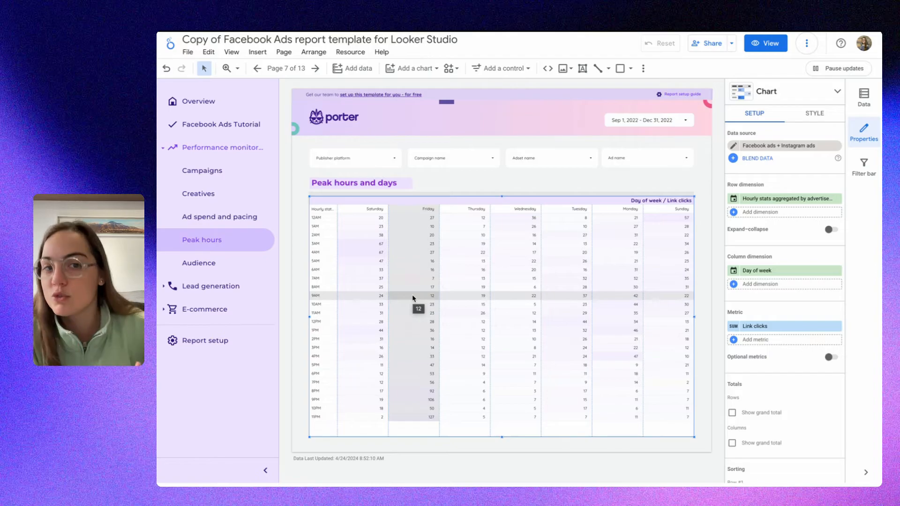
Open the Audience page and inspect the setup of the publisher platform and device platform donut charts
{"action": "left_click", "coordinate": [198, 263]}
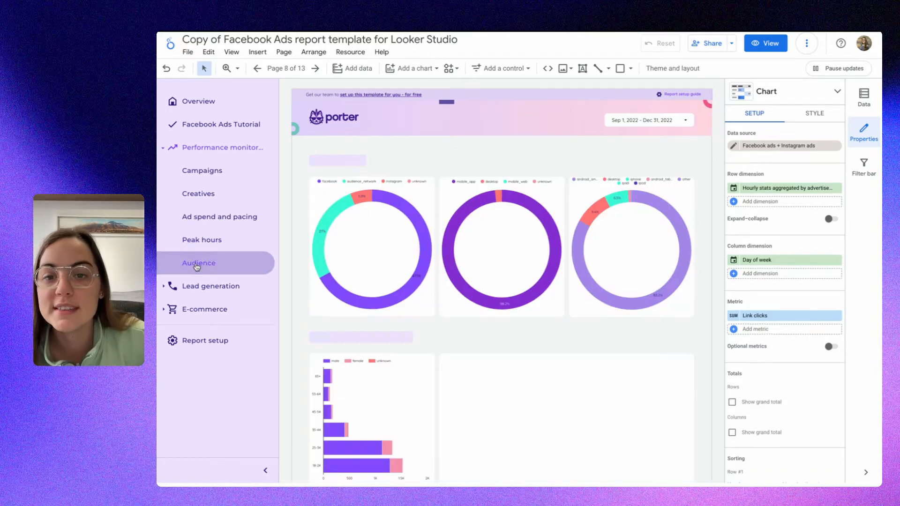
{"action": "scroll", "coordinate": [426, 291], "scroll_direction": "down", "scroll_amount": 1}
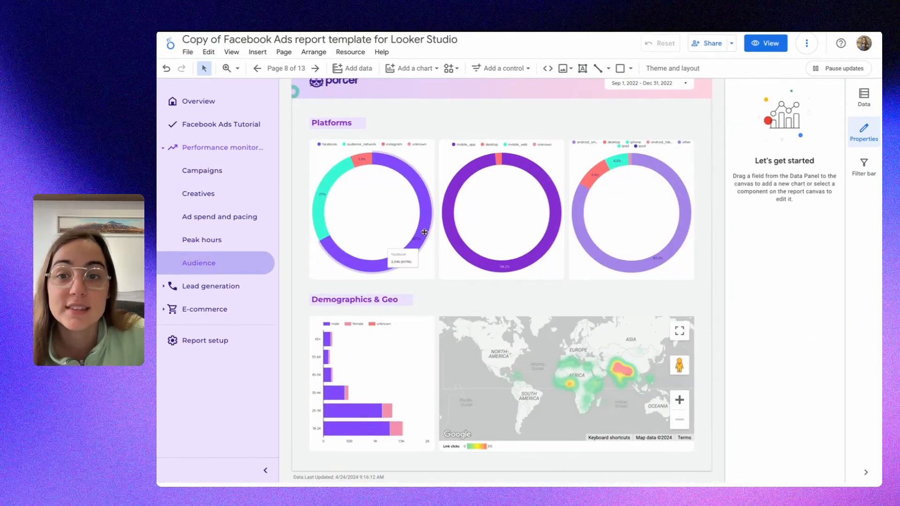
{"action": "left_click", "coordinate": [325, 159]}
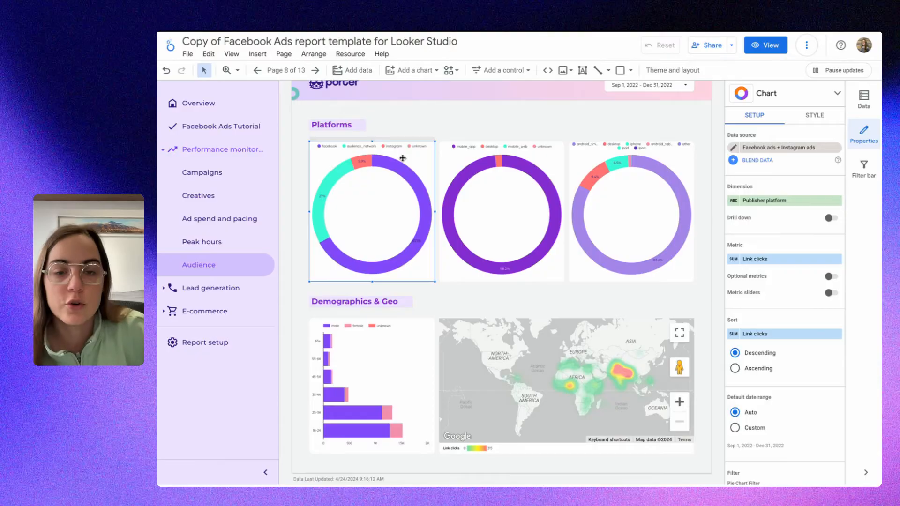
{"action": "left_click", "coordinate": [523, 185]}
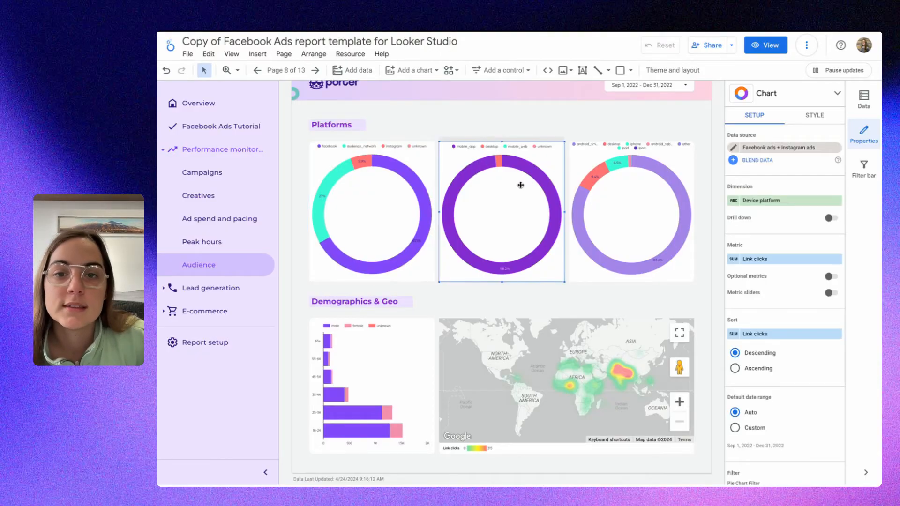
Inspect the setup of the Audience page's map, expand the Lead generation pages and open the E-commerce overview
{"action": "left_click", "coordinate": [468, 369]}
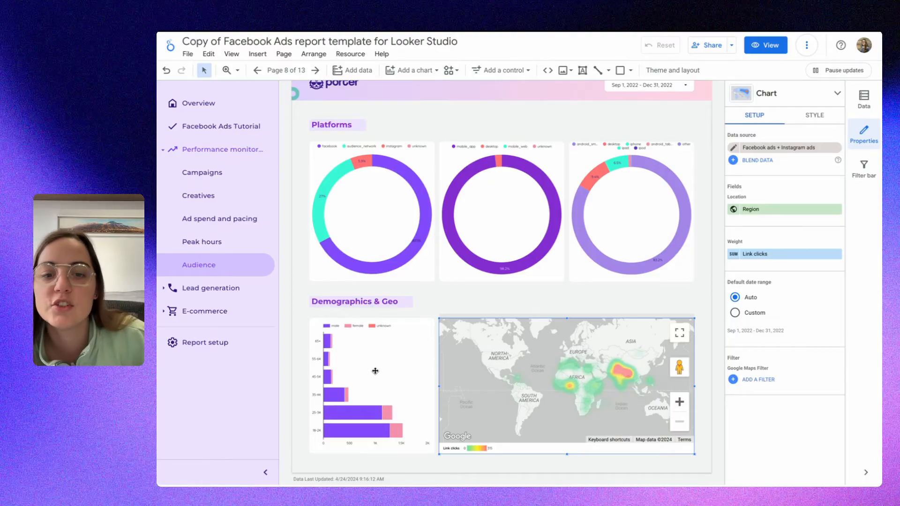
{"action": "left_click", "coordinate": [224, 287]}
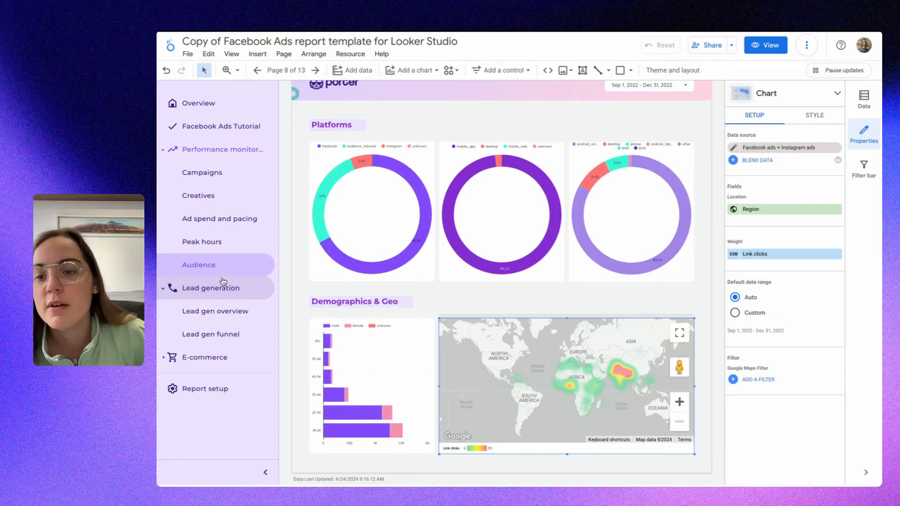
{"action": "left_click", "coordinate": [212, 359]}
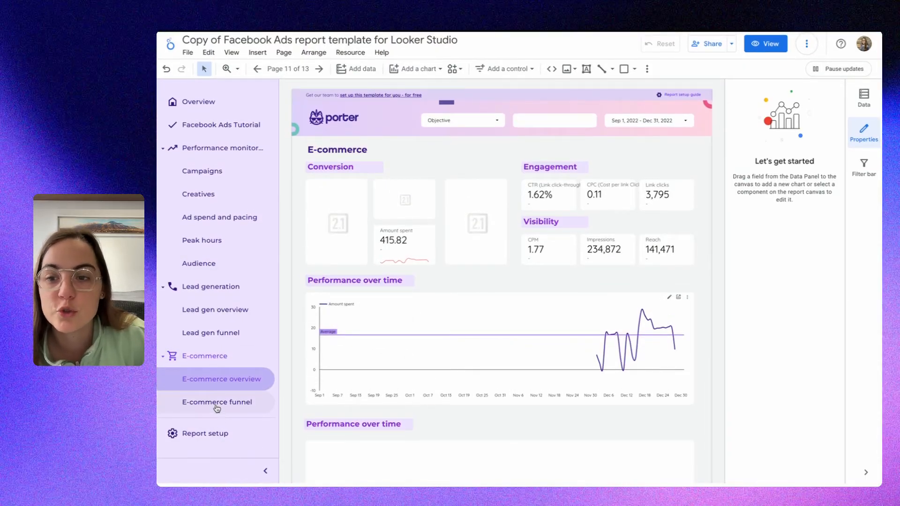
Open the Lead gen funnel page and examine its Leads scorecard along with the available chart types
{"action": "left_click", "coordinate": [210, 332]}
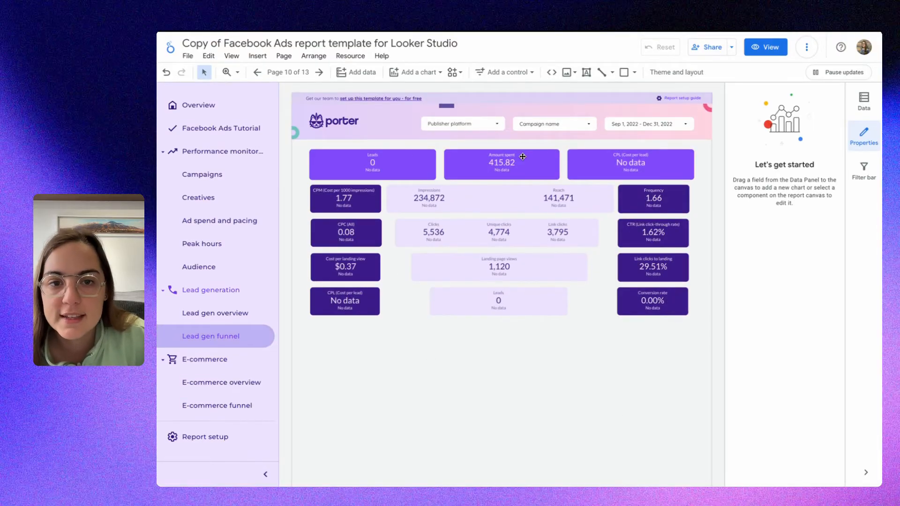
{"action": "left_click", "coordinate": [363, 160]}
{"action": "left_click", "coordinate": [415, 72]}
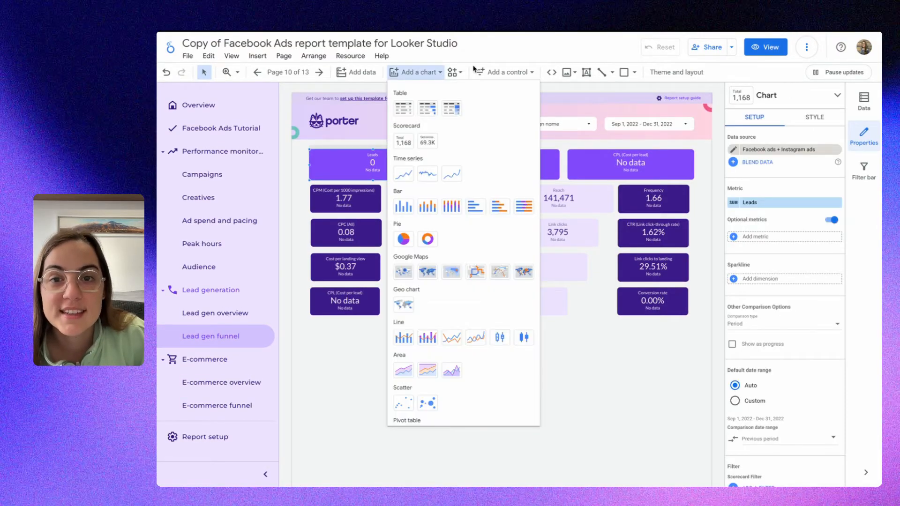
{"action": "left_click", "coordinate": [497, 48]}
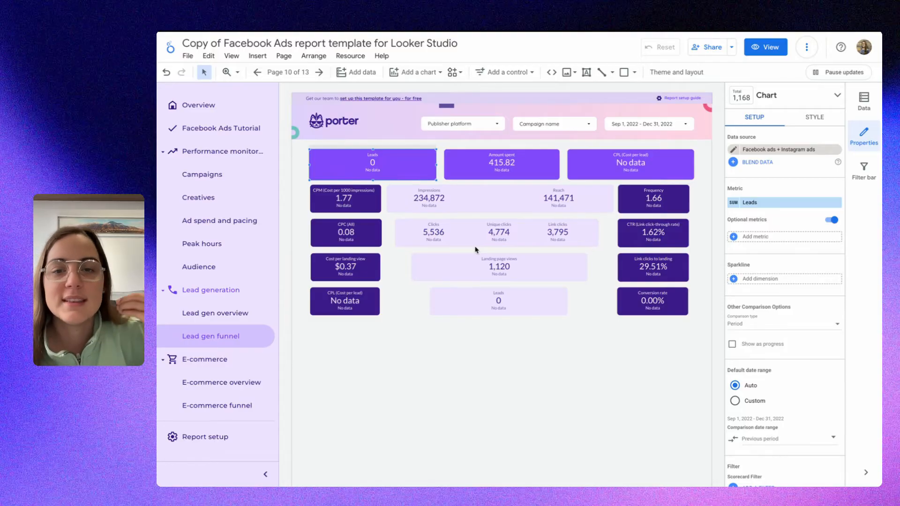
{"action": "left_click", "coordinate": [196, 245]}
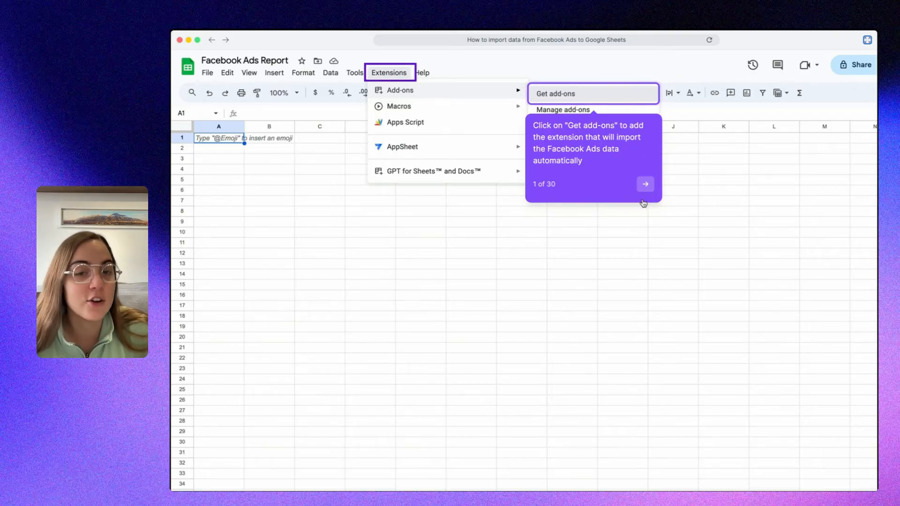
In Google Sheets, install the Porter Marketing data connector from the Marketplace, choose the Google account and allow all requested permissions
{"action": "left_click", "coordinate": [644, 185]}
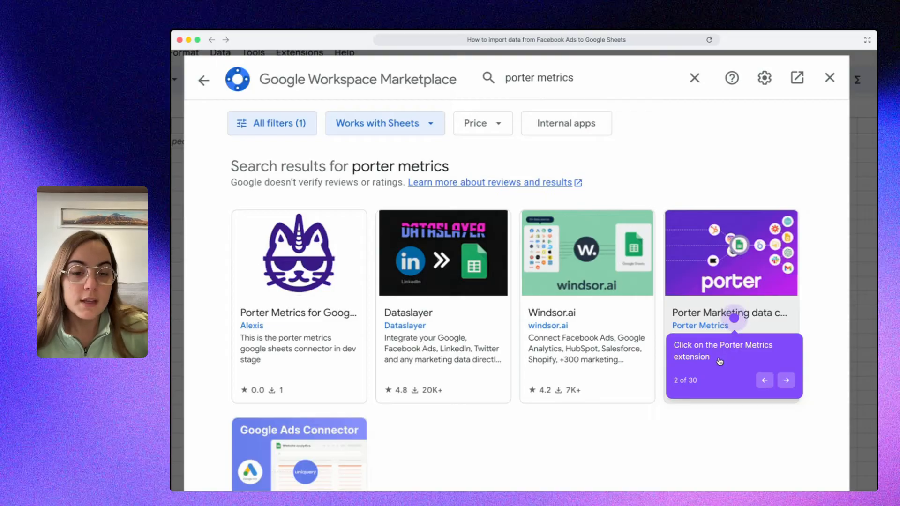
{"action": "left_click", "coordinate": [719, 315]}
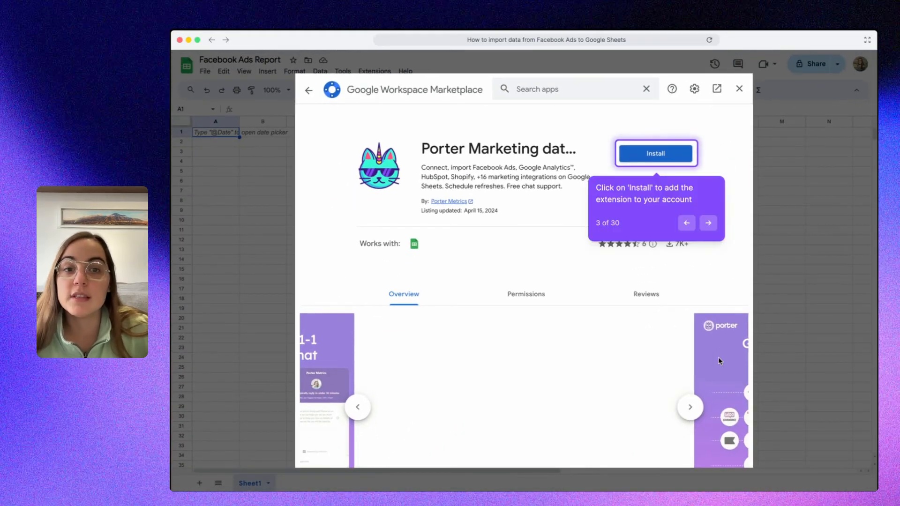
{"action": "left_click", "coordinate": [655, 154]}
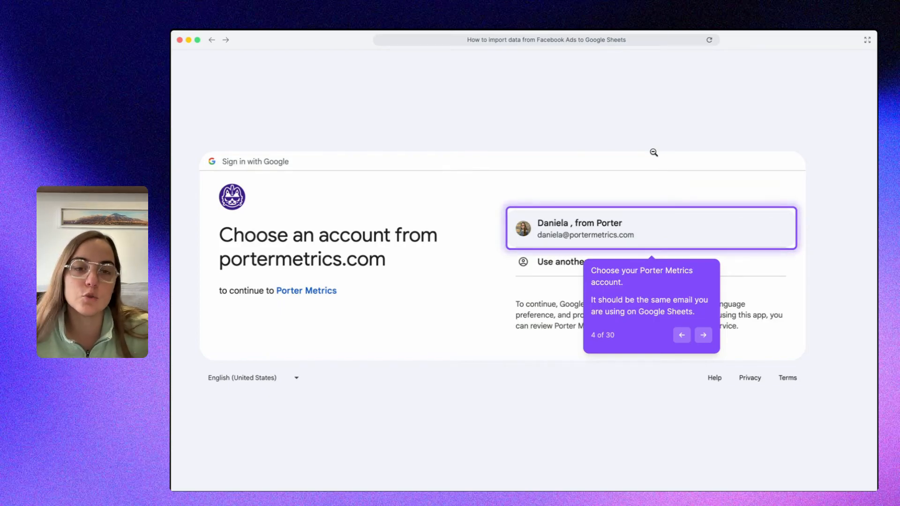
{"action": "left_click", "coordinate": [705, 342]}
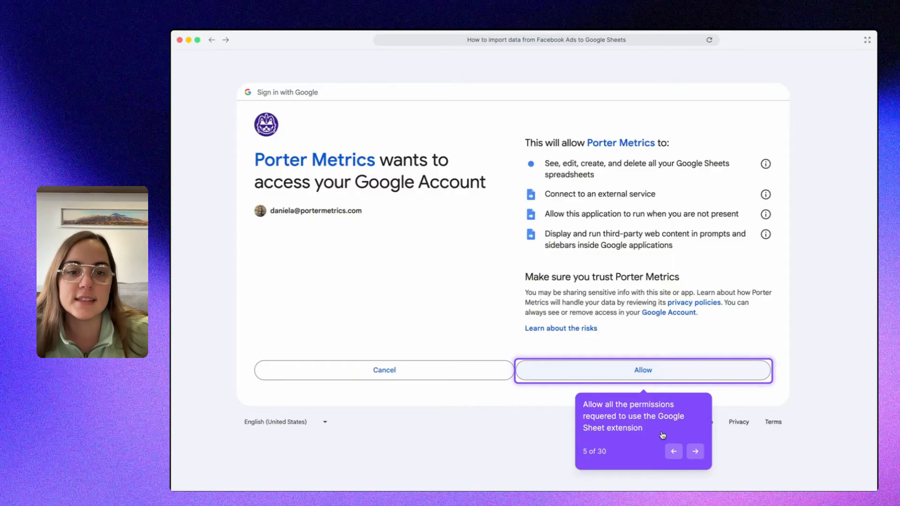
{"action": "left_click", "coordinate": [692, 452]}
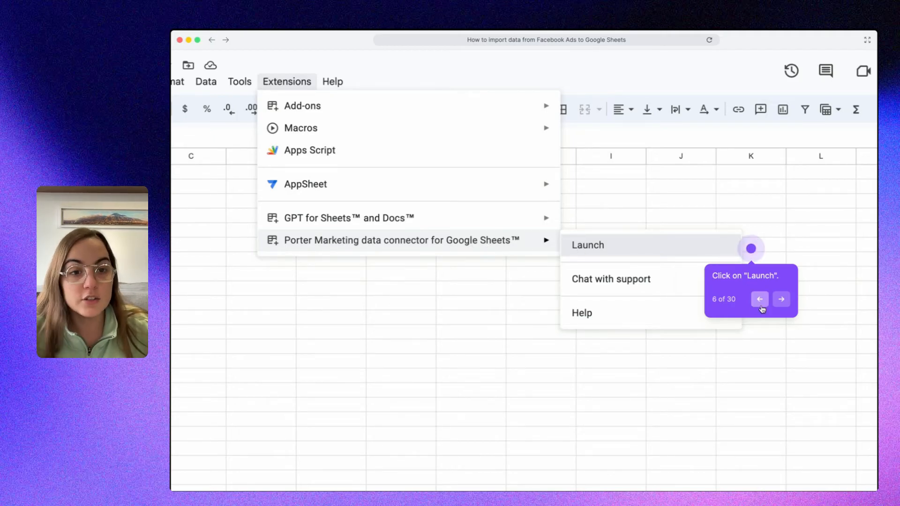
Launch the Porter connector, start a new Facebook Ads query and authorize access to all current and future Businesses
{"action": "left_click", "coordinate": [777, 301]}
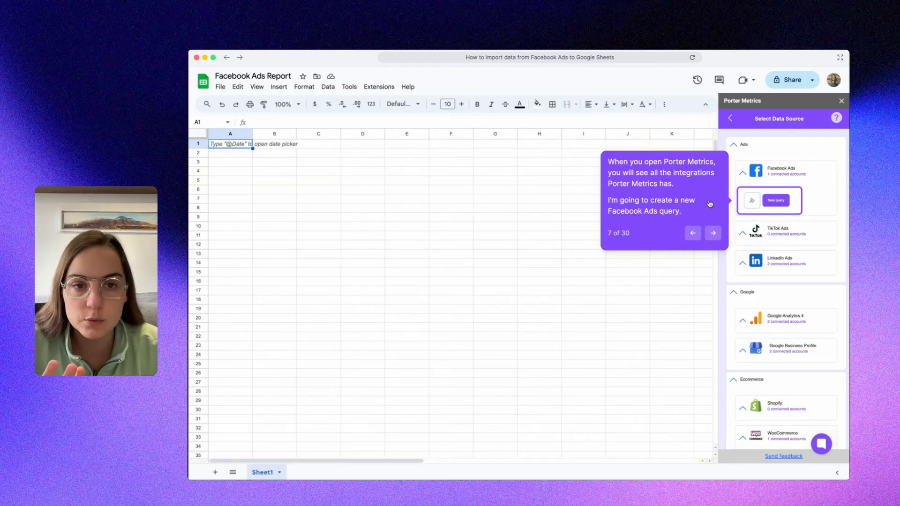
{"action": "left_click", "coordinate": [777, 206]}
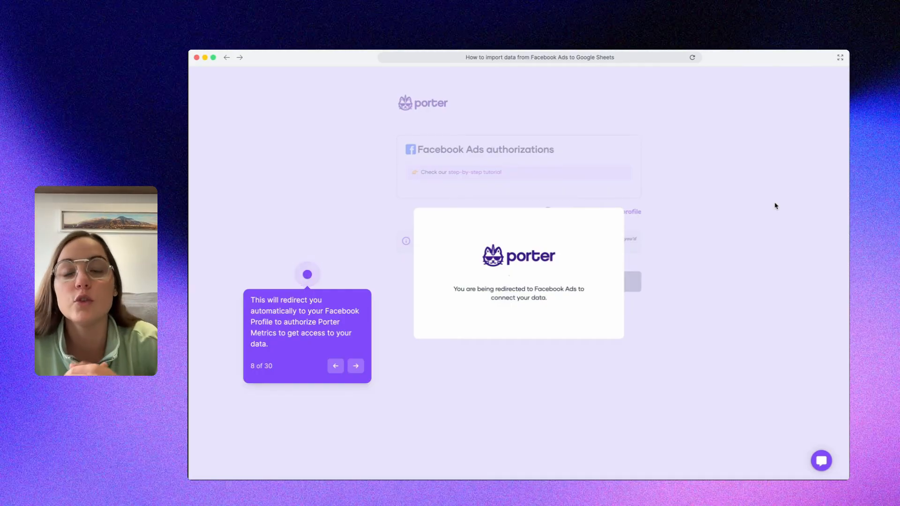
{"action": "left_click", "coordinate": [356, 366]}
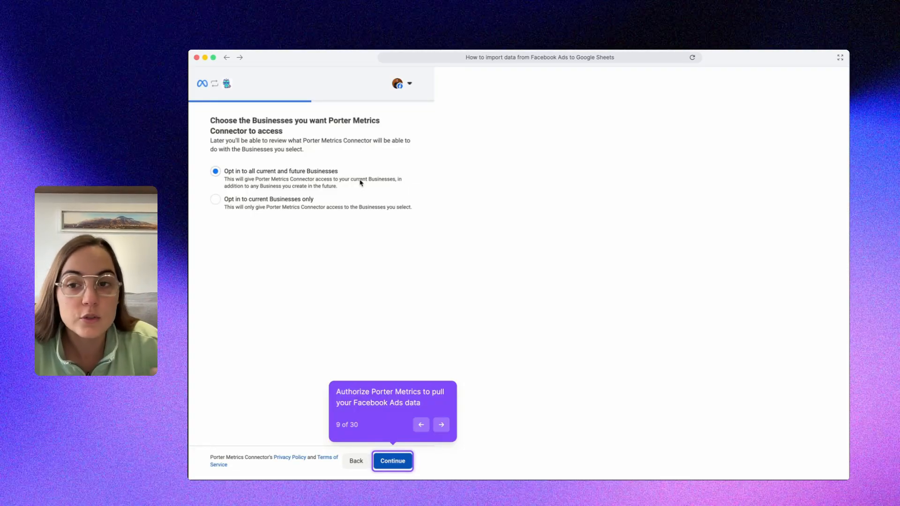
{"action": "left_click", "coordinate": [390, 462]}
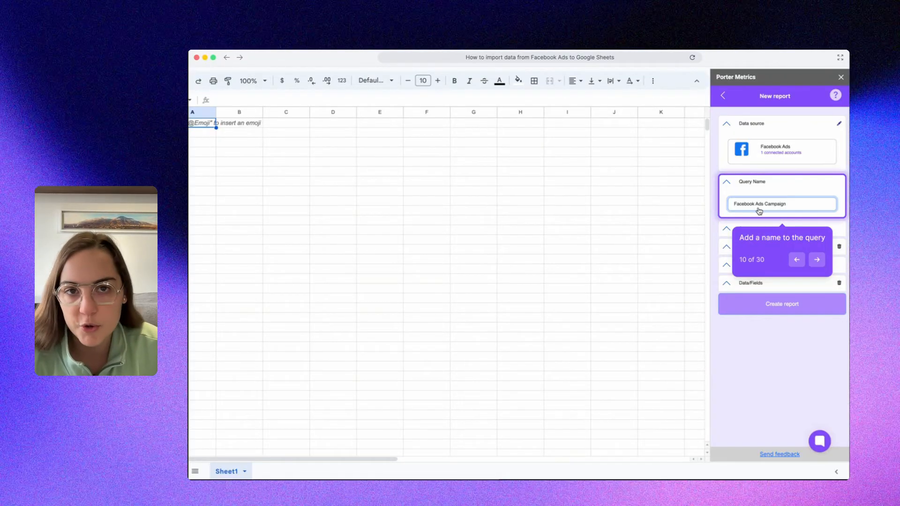
Name the query Facebook Ads Campaign, select the Facebook profile and choose the Porter Metrics (USD) ad account
{"action": "left_click", "coordinate": [816, 260]}
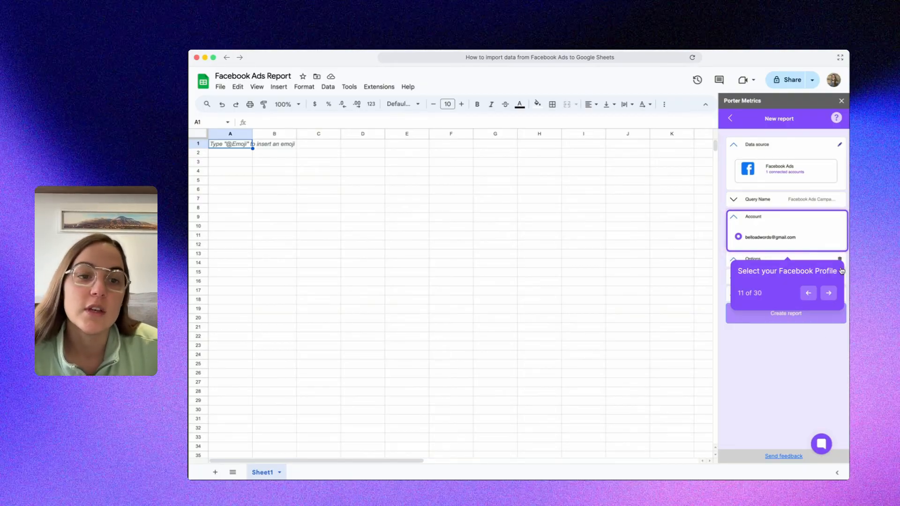
{"action": "left_click", "coordinate": [829, 296]}
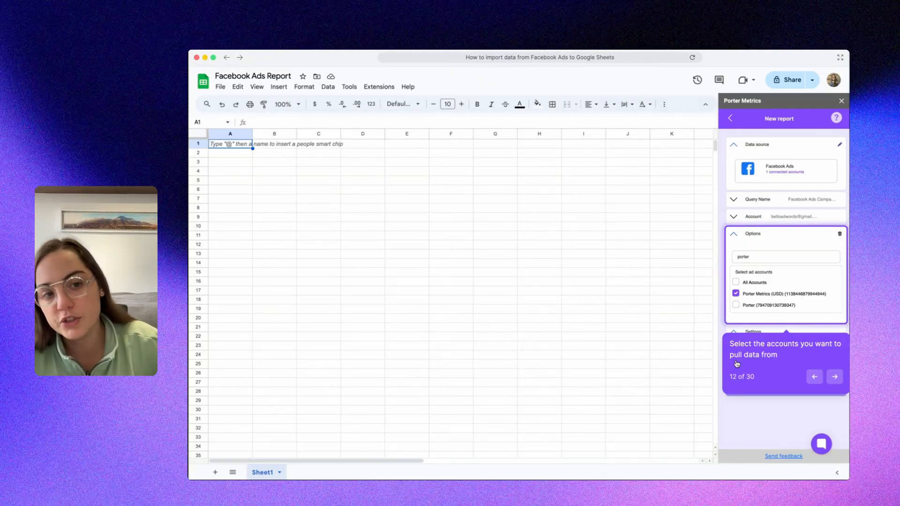
{"action": "left_click", "coordinate": [835, 377]}
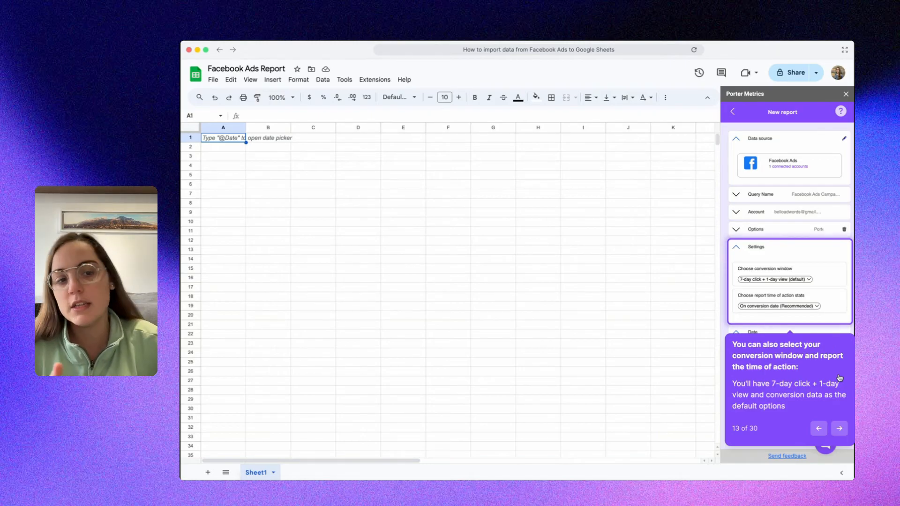
Accept the default 7-day click + 1-day view conversion settings and set a custom date range from 10/01/2022 to 12/31/2022
{"action": "left_click", "coordinate": [839, 428]}
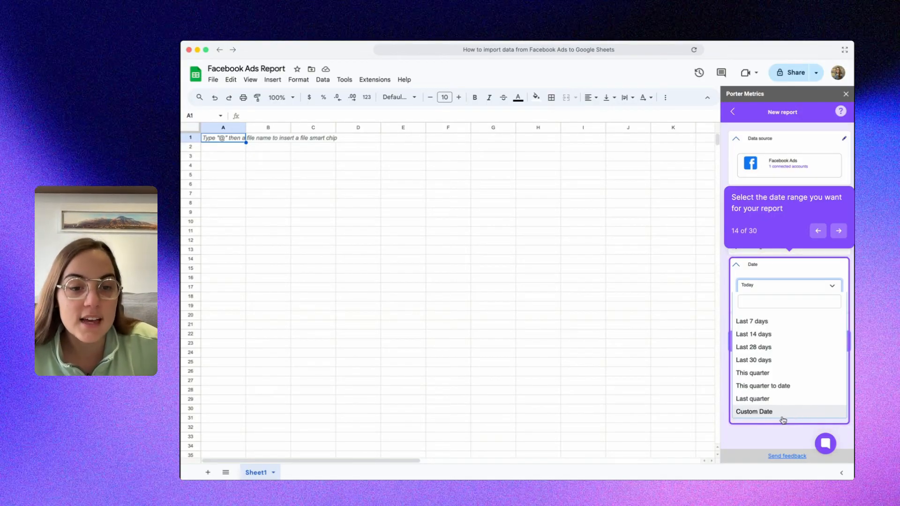
{"action": "left_click", "coordinate": [765, 413]}
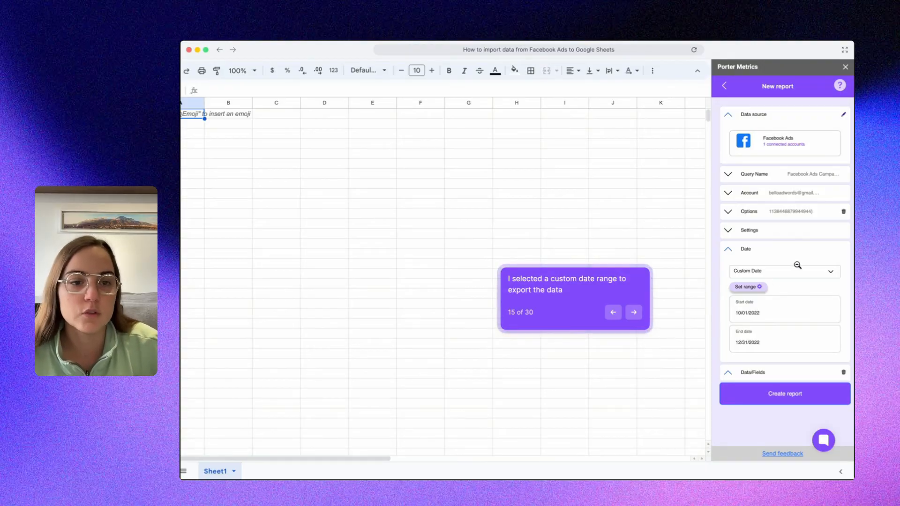
{"action": "left_click", "coordinate": [634, 313]}
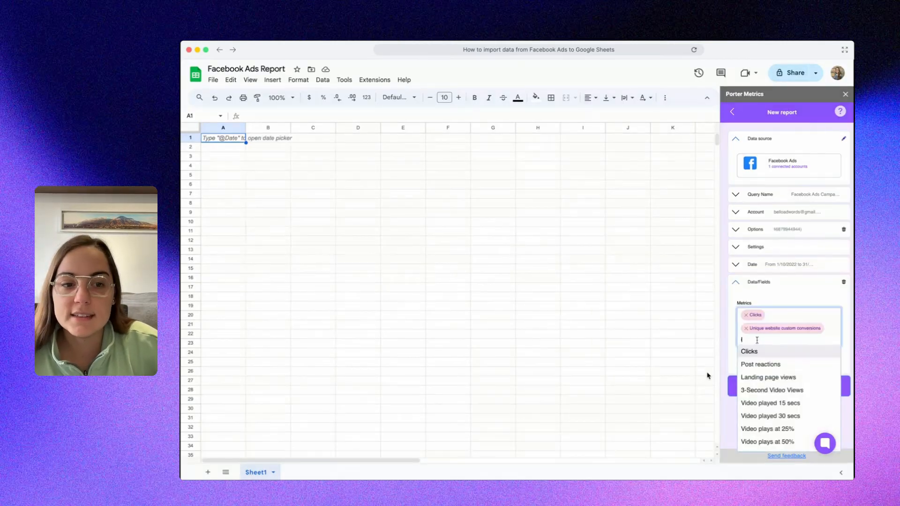
Add Clicks, Unique website custom conversions, CPC, CPM and Impressions as metrics, Date, Campaign name and Ad image URL as dimensions, and create the report
{"action": "type", "text": "impre"}
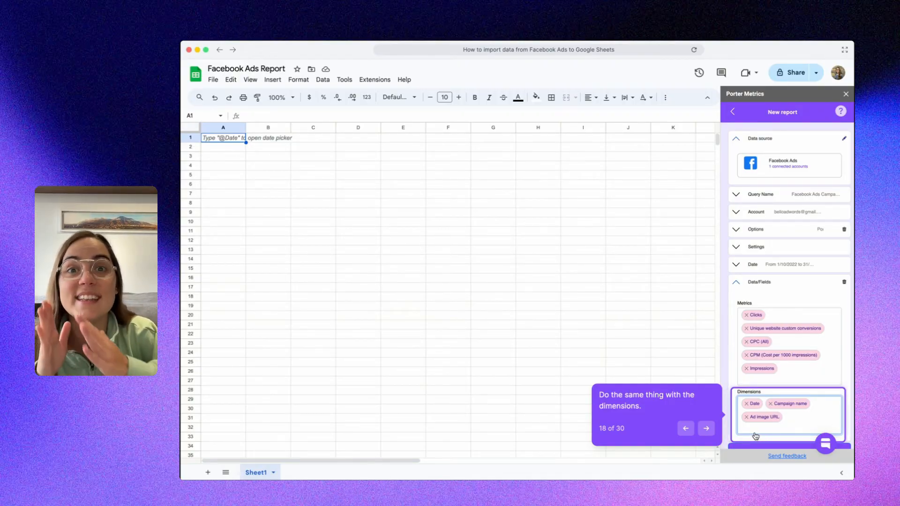
{"action": "left_click", "coordinate": [706, 428]}
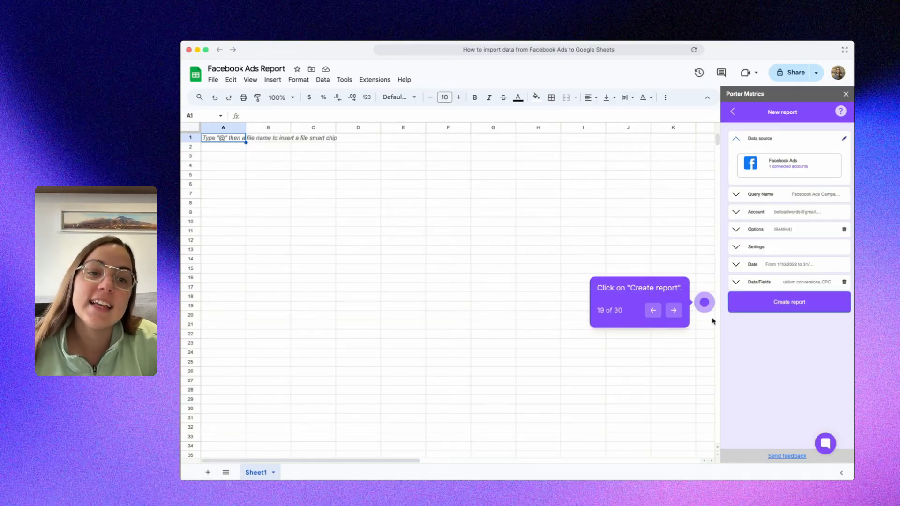
{"action": "left_click", "coordinate": [673, 310]}
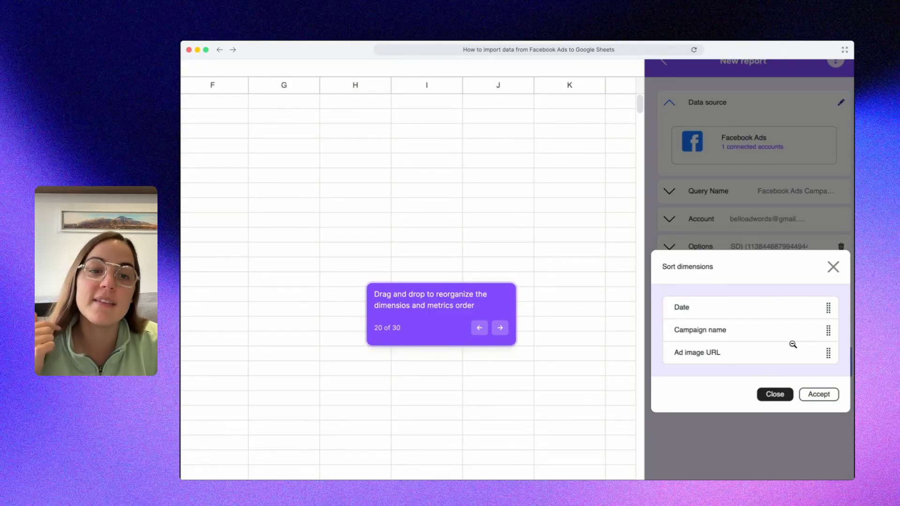
{"action": "left_click", "coordinate": [500, 328]}
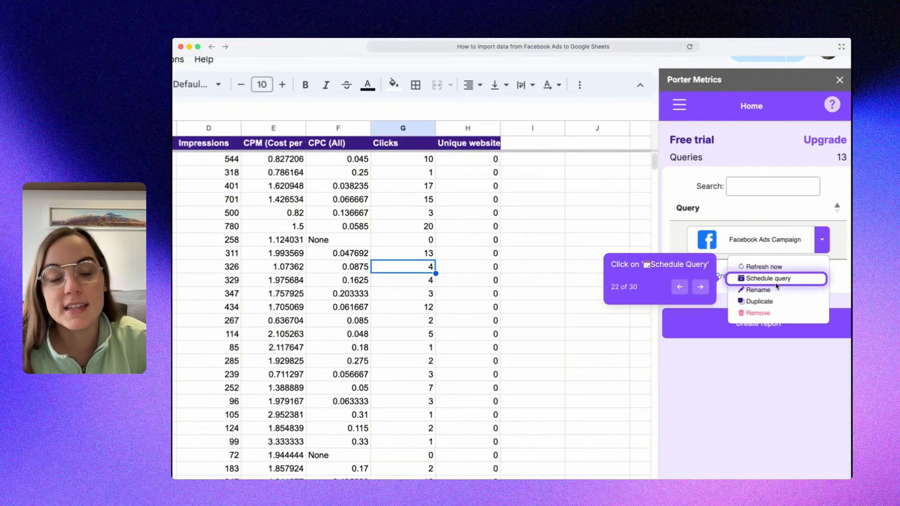
Schedule the Facebook Ads Campaign query to refresh daily from April 23, 2024 12:00, appending to the previous import
{"action": "left_click", "coordinate": [703, 291]}
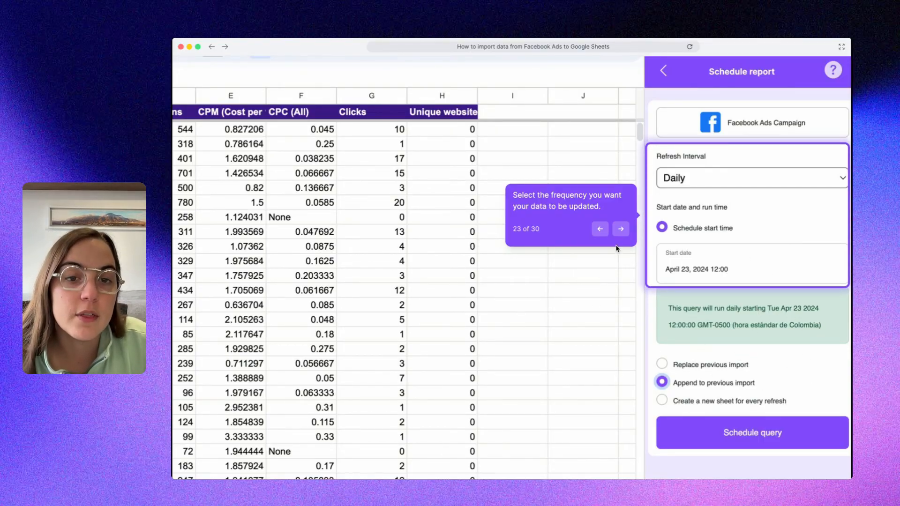
{"action": "left_click", "coordinate": [620, 229]}
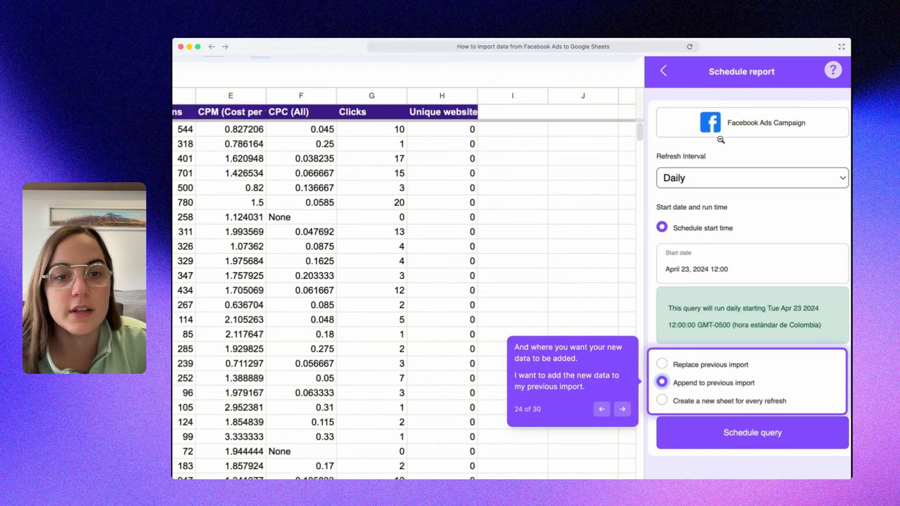
{"action": "left_click", "coordinate": [622, 409]}
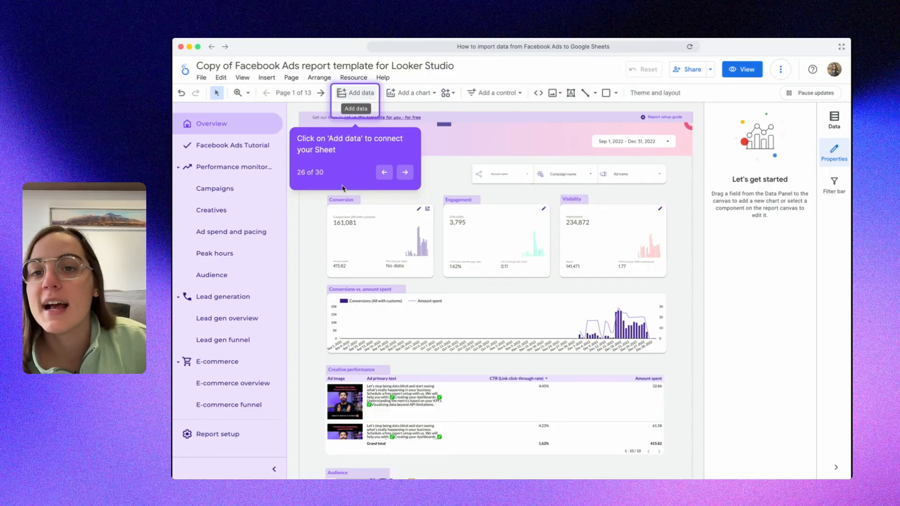
Add the Facebook Ads Campaign worksheet of the Facebook Ads Report spreadsheet to the Looker Studio report through the Google Sheets connector
{"action": "left_click", "coordinate": [405, 172]}
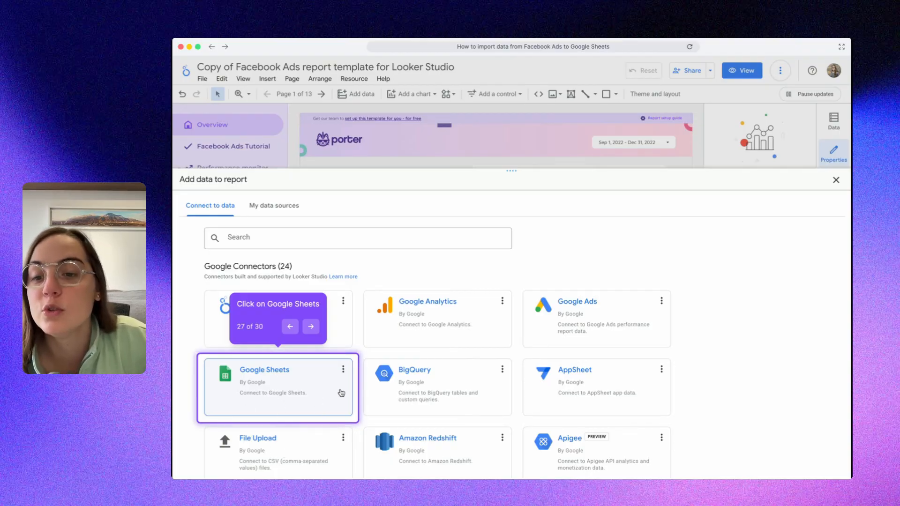
{"action": "left_click", "coordinate": [283, 395]}
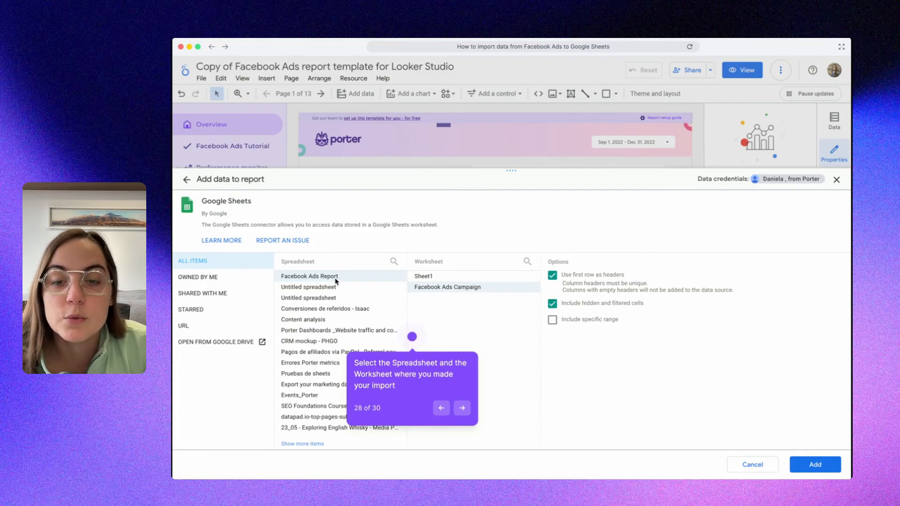
{"action": "left_click", "coordinate": [463, 408]}
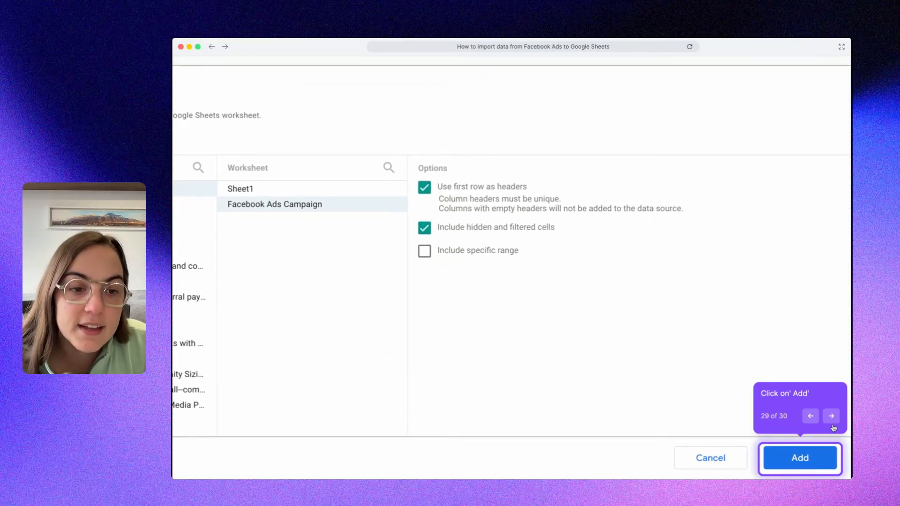
{"action": "left_click", "coordinate": [832, 425]}
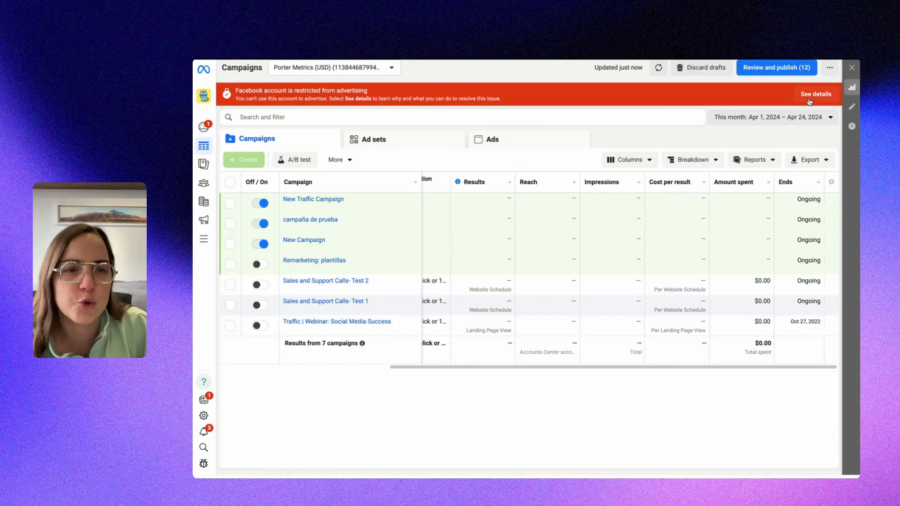
Add the CPC (all), CTR (all) and Frequency columns to the campaigns table and apply the column customization
{"action": "scroll", "coordinate": [591, 252], "scroll_direction": "left", "scroll_amount": 1}
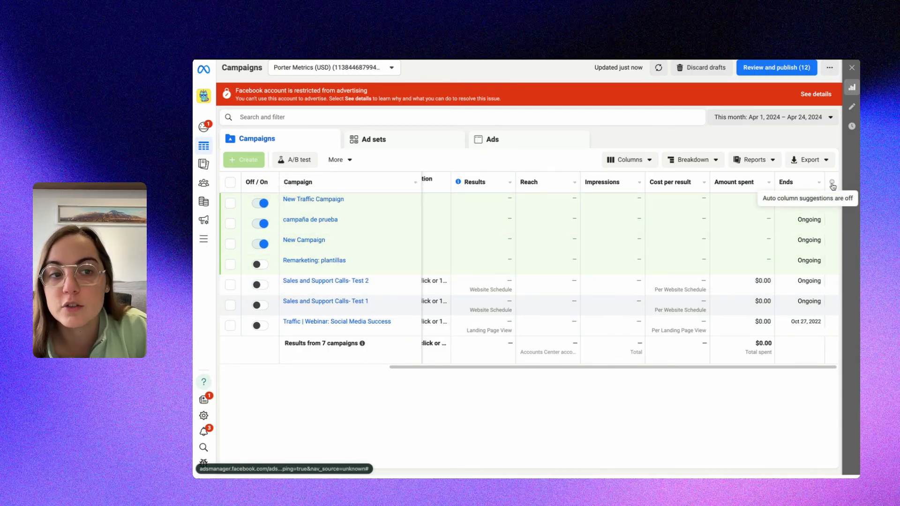
{"action": "left_click", "coordinate": [833, 184]}
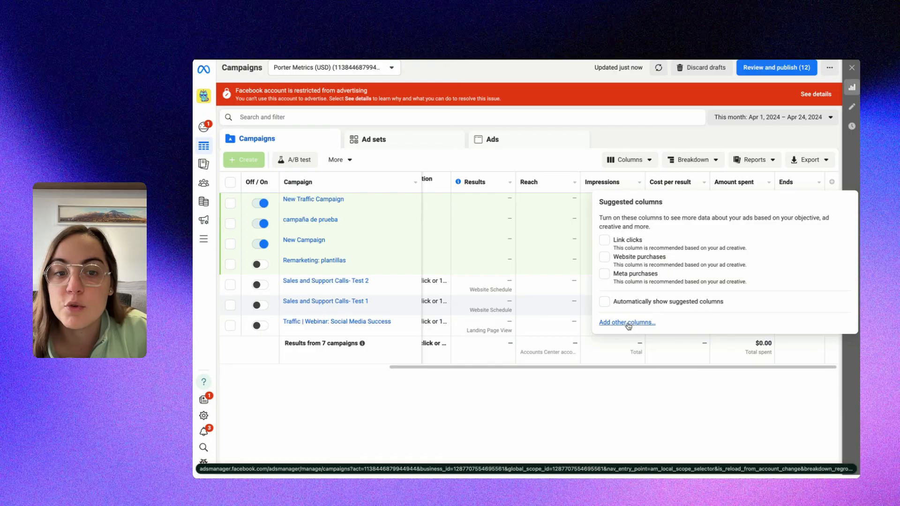
{"action": "left_click", "coordinate": [628, 323]}
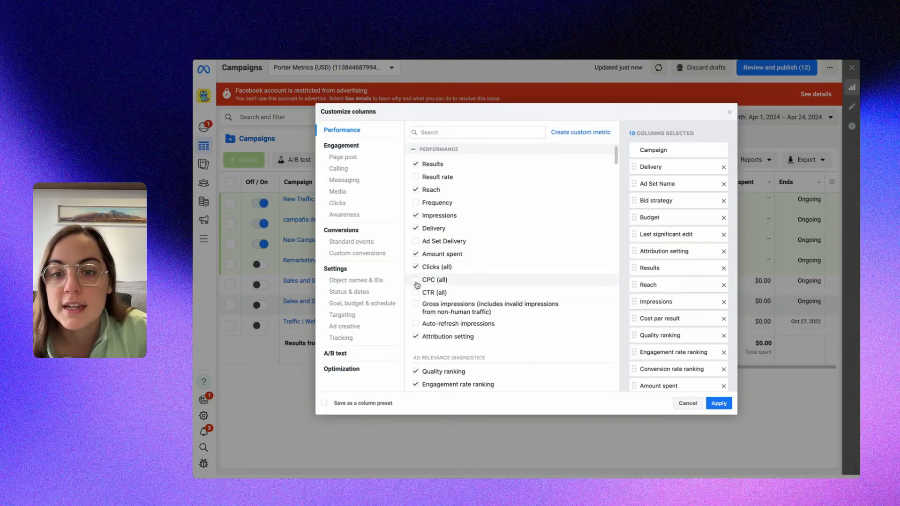
{"action": "left_click", "coordinate": [417, 294]}
{"action": "left_click", "coordinate": [416, 203]}
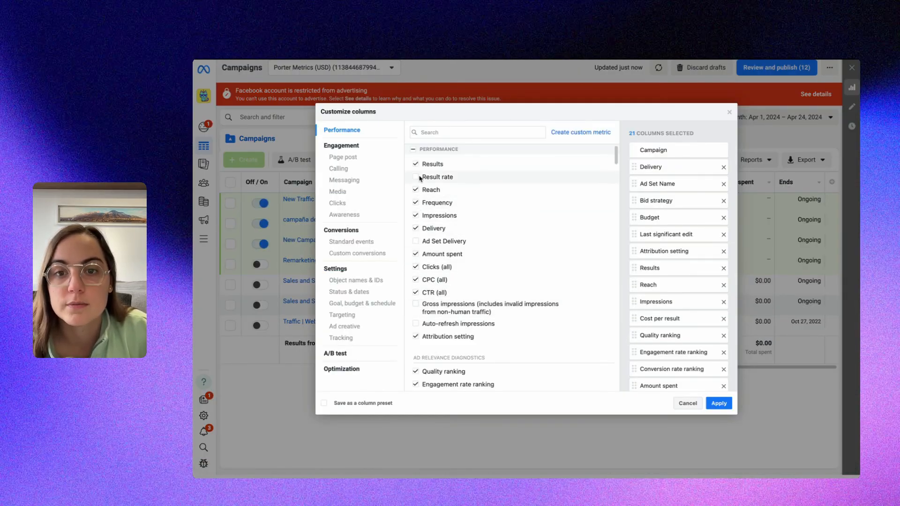
{"action": "scroll", "coordinate": [424, 328], "scroll_direction": "down", "scroll_amount": 3}
{"action": "scroll", "coordinate": [464, 197], "scroll_direction": "up", "scroll_amount": 2}
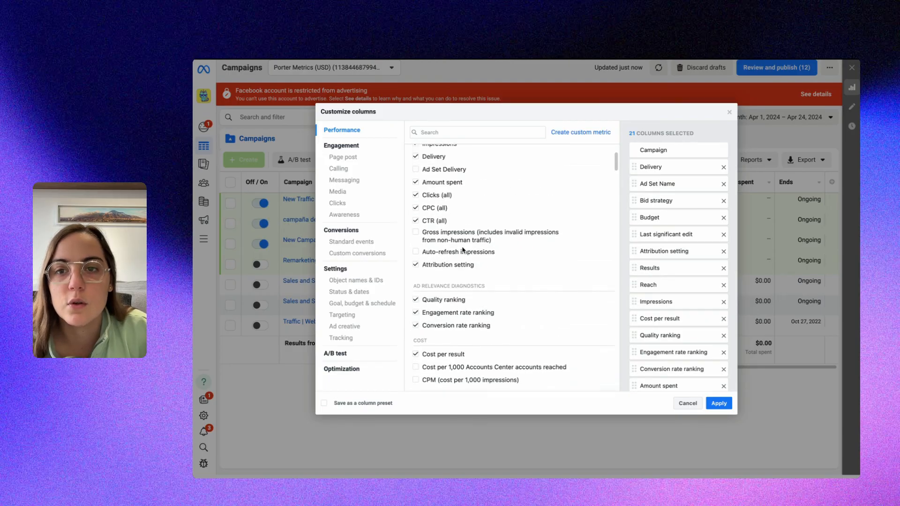
{"action": "left_click", "coordinate": [719, 404]}
{"action": "scroll", "coordinate": [717, 269], "scroll_direction": "right", "scroll_amount": 5}
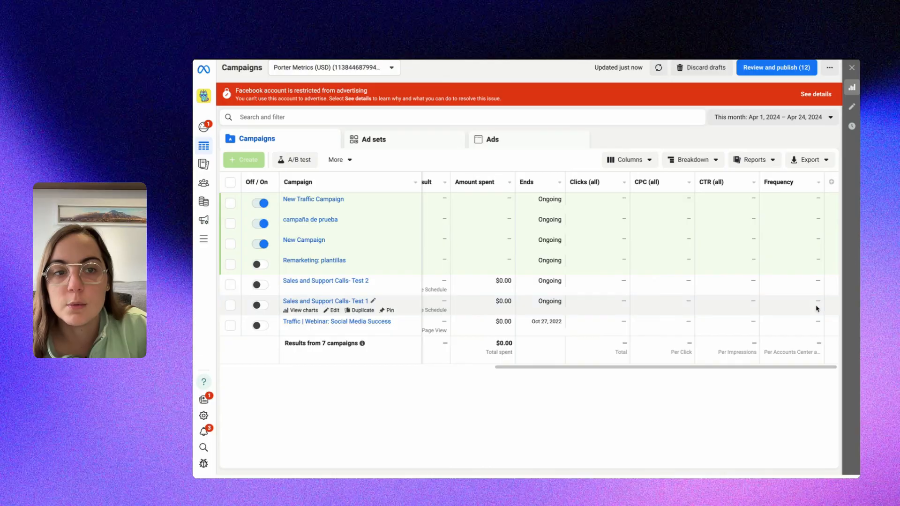
{"action": "scroll", "coordinate": [671, 270], "scroll_direction": "left", "scroll_amount": 1}
Select the Remarketing: plantillas campaign and set the reporting date range to Jan 1, 2024 – Mar 30, 2024
{"action": "left_click", "coordinate": [672, 270]}
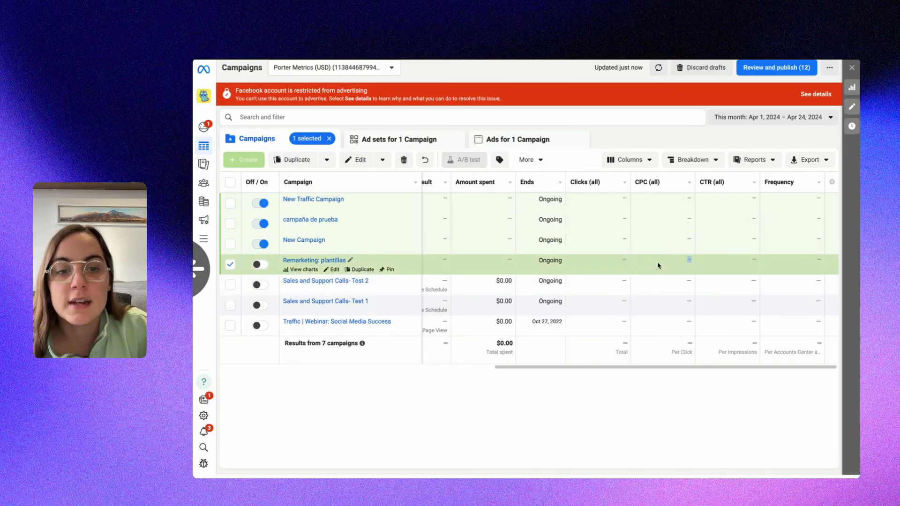
{"action": "left_click", "coordinate": [774, 117]}
{"action": "left_click", "coordinate": [560, 152]}
{"action": "left_click", "coordinate": [560, 153]}
{"action": "left_click", "coordinate": [560, 152]}
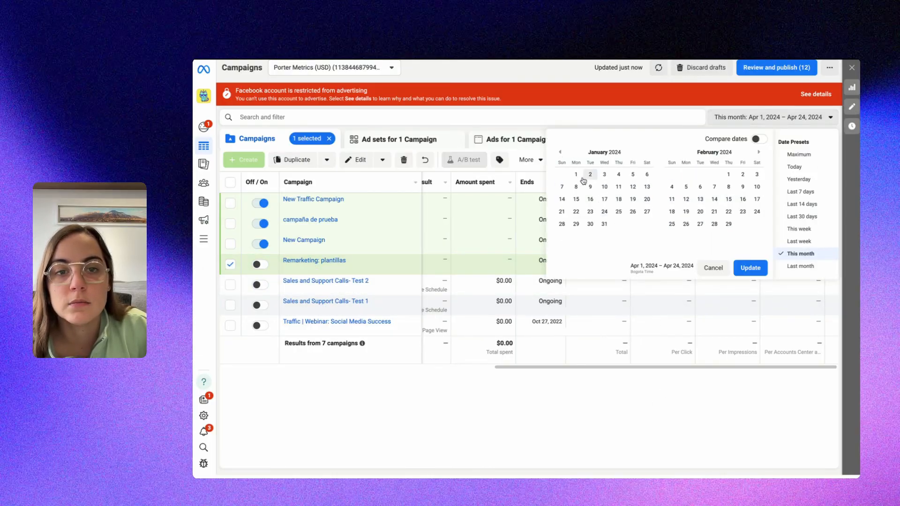
{"action": "left_click", "coordinate": [576, 175]}
{"action": "left_click", "coordinate": [759, 153]}
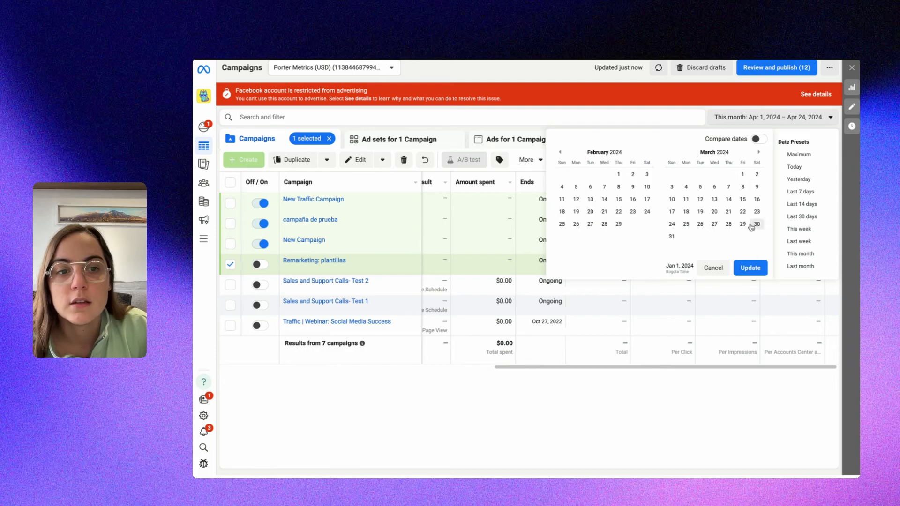
{"action": "left_click", "coordinate": [757, 224]}
{"action": "left_click", "coordinate": [750, 268]}
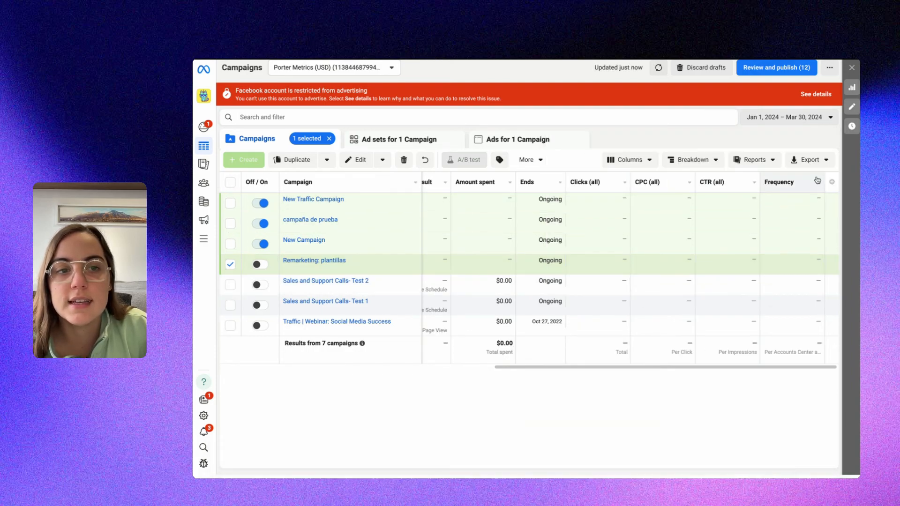
Export the current view of the campaign table data as an .xlsx file
{"action": "left_click", "coordinate": [810, 160]}
{"action": "left_click", "coordinate": [800, 186]}
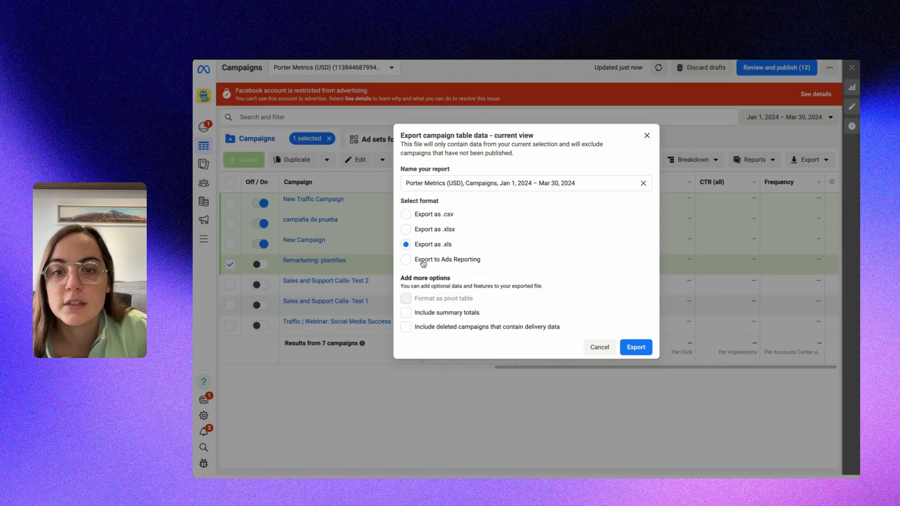
{"action": "left_click", "coordinate": [409, 231]}
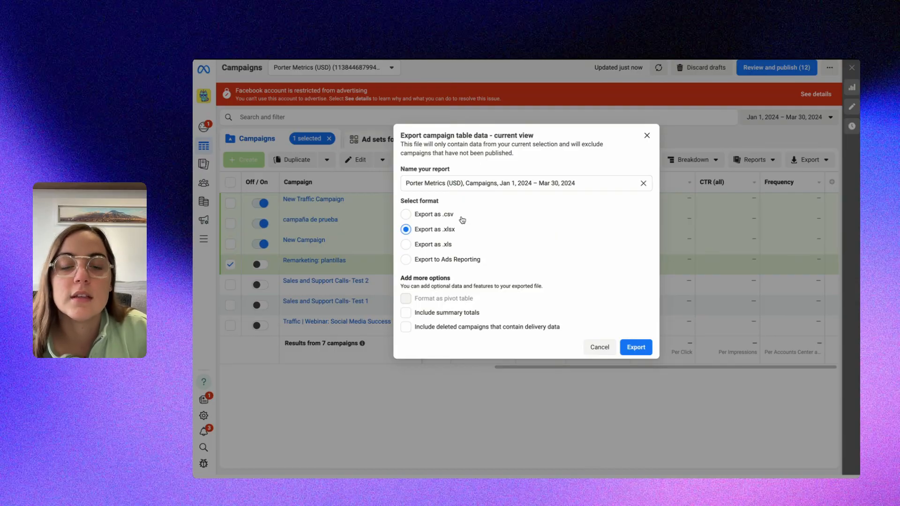
{"action": "left_click", "coordinate": [635, 347]}
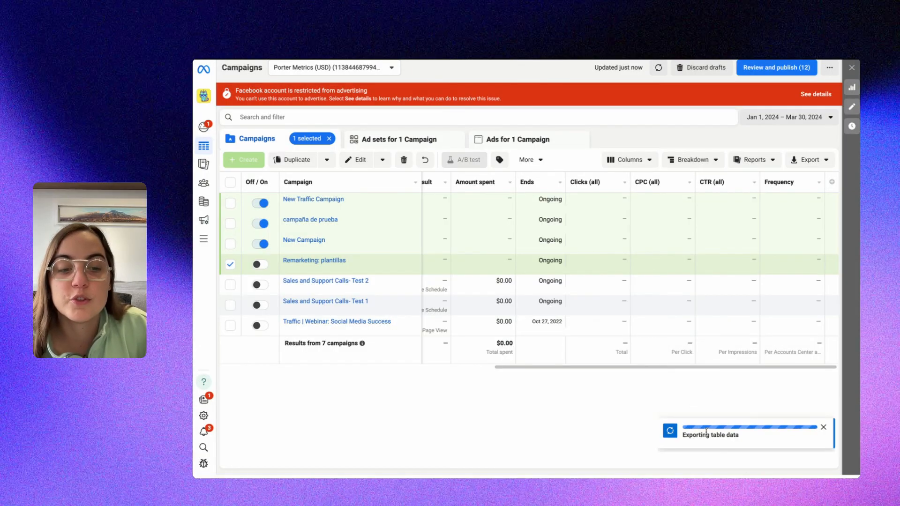
Switch to the Dummie data set new spreadsheet in Google Sheets and examine the Facebook Ads sheet's headers and rows
{"action": "mouse_move", "coordinate": [244, 293]}
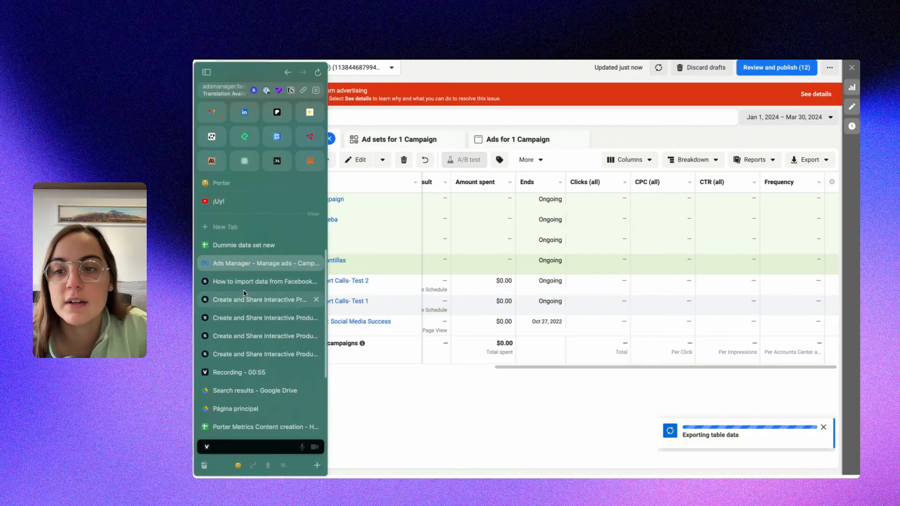
{"action": "left_click", "coordinate": [240, 246]}
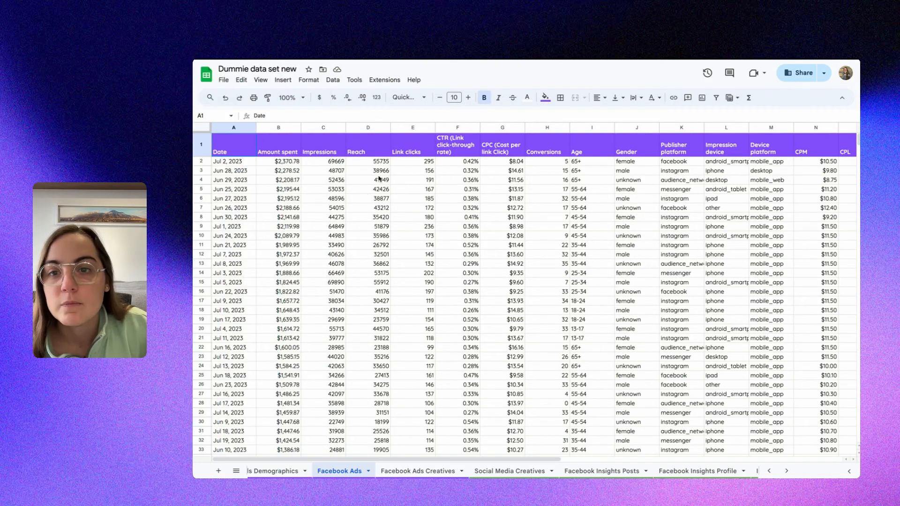
{"action": "scroll", "coordinate": [378, 179], "scroll_direction": "right", "scroll_amount": 10}
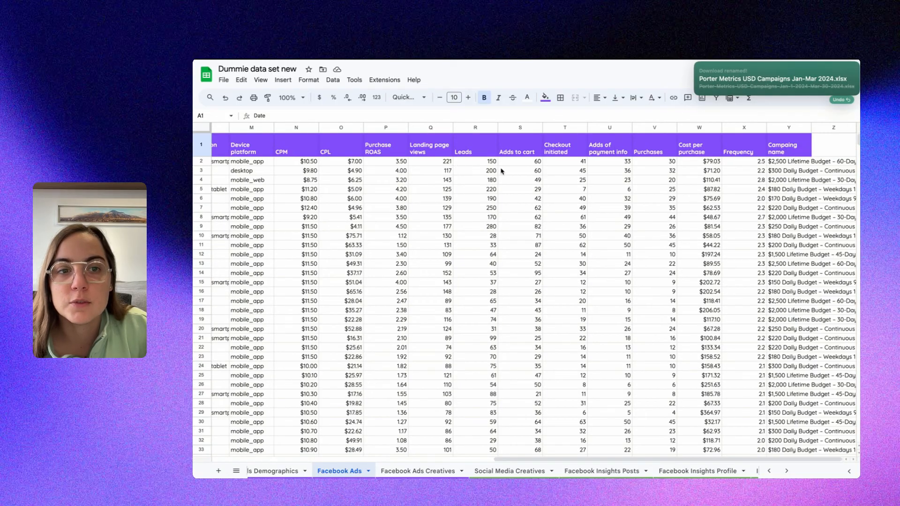
{"action": "scroll", "coordinate": [438, 191], "scroll_direction": "left", "scroll_amount": 10}
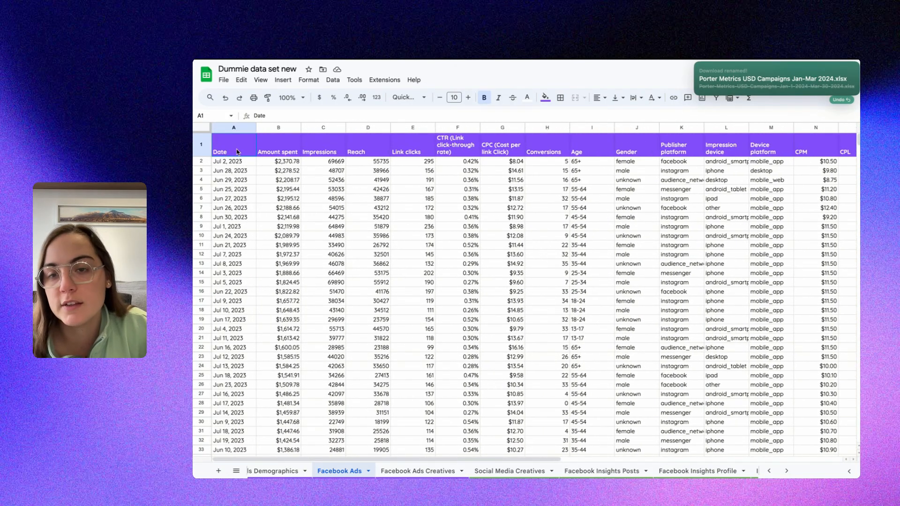
{"action": "left_click", "coordinate": [392, 168]}
{"action": "left_click", "coordinate": [264, 183]}
{"action": "left_click_drag", "start_coordinate": [231, 150], "coordinate": [827, 451]}
{"action": "left_click", "coordinate": [438, 252]}
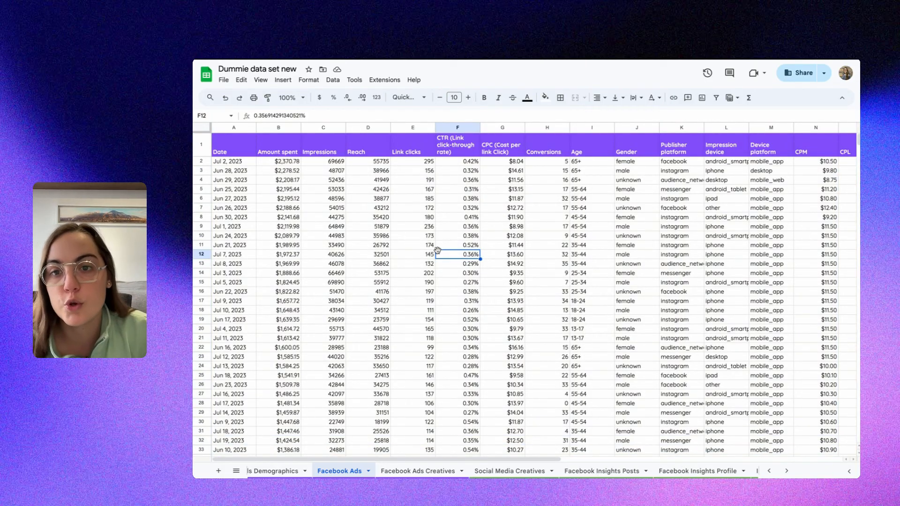
Examine the Date, Amount spent, Impressions, Reach, Link clicks and CTR columns of the Facebook Ads sheet one by one
{"action": "left_click", "coordinate": [233, 128]}
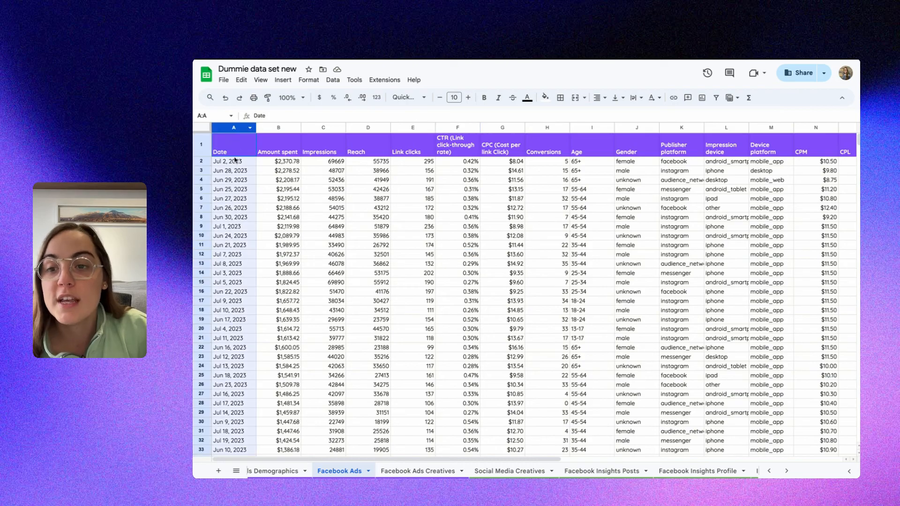
{"action": "left_click", "coordinate": [282, 128]}
{"action": "left_click", "coordinate": [323, 128]}
{"action": "left_click", "coordinate": [368, 128]}
{"action": "left_click", "coordinate": [422, 129]}
{"action": "left_click", "coordinate": [457, 128]}
{"action": "left_click", "coordinate": [701, 238]}
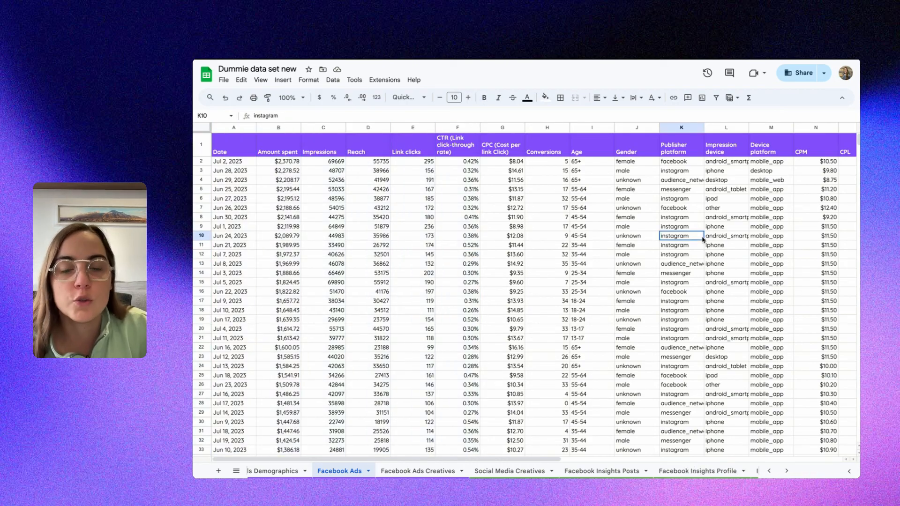
{"action": "left_click", "coordinate": [225, 82]}
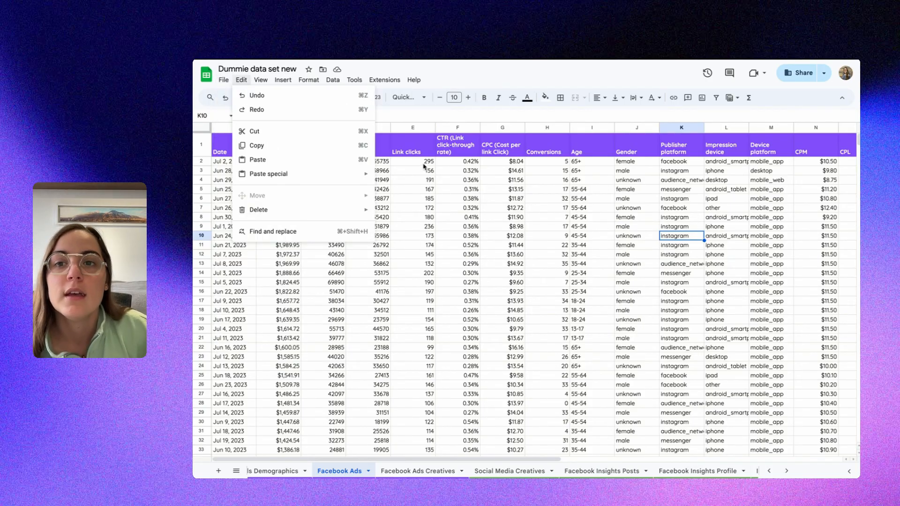
{"action": "left_click", "coordinate": [415, 182]}
{"action": "left_click", "coordinate": [224, 84]}
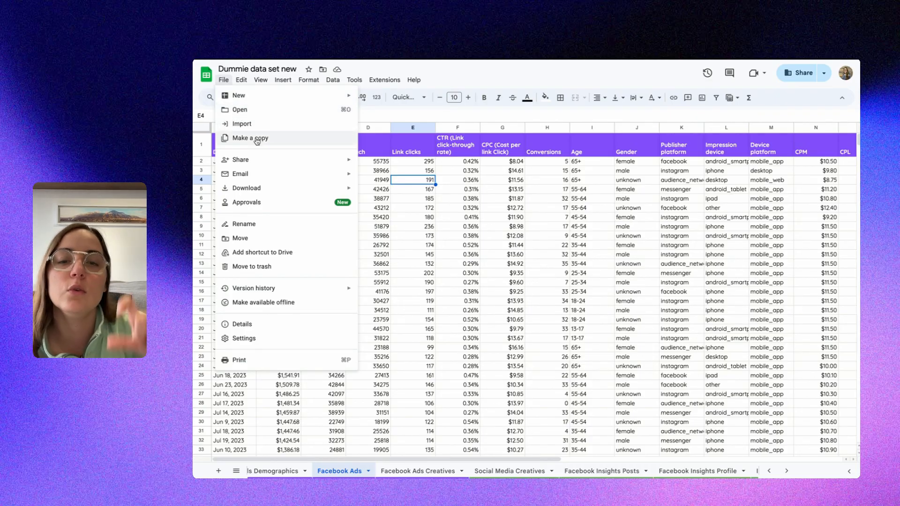
{"action": "left_click", "coordinate": [397, 183]}
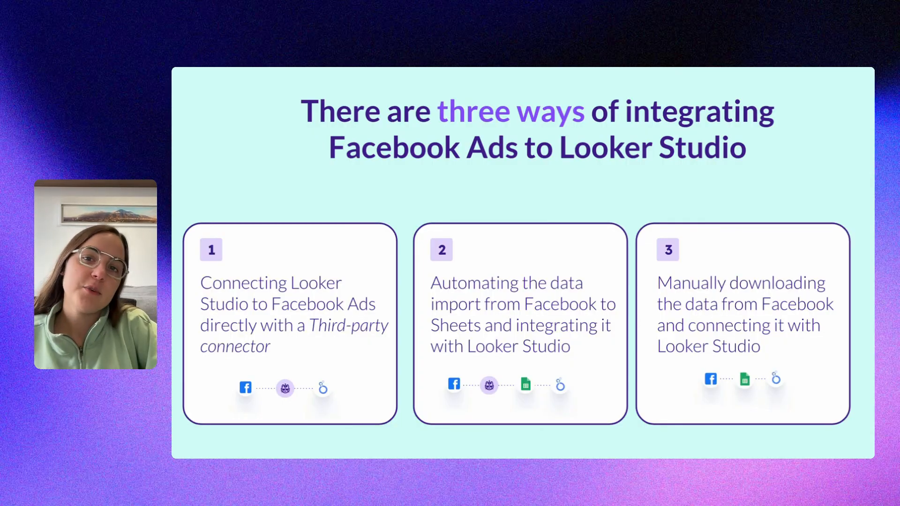
{"action": "left_click", "coordinate": [842, 222]}
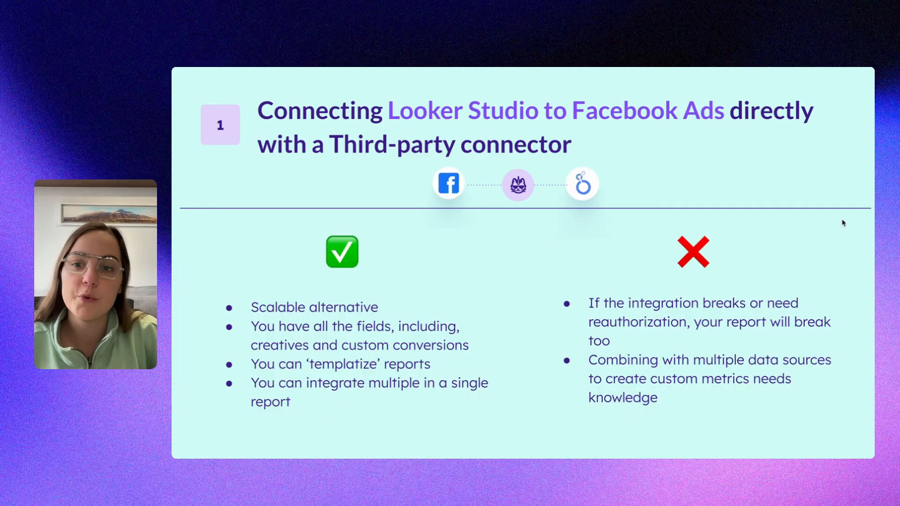